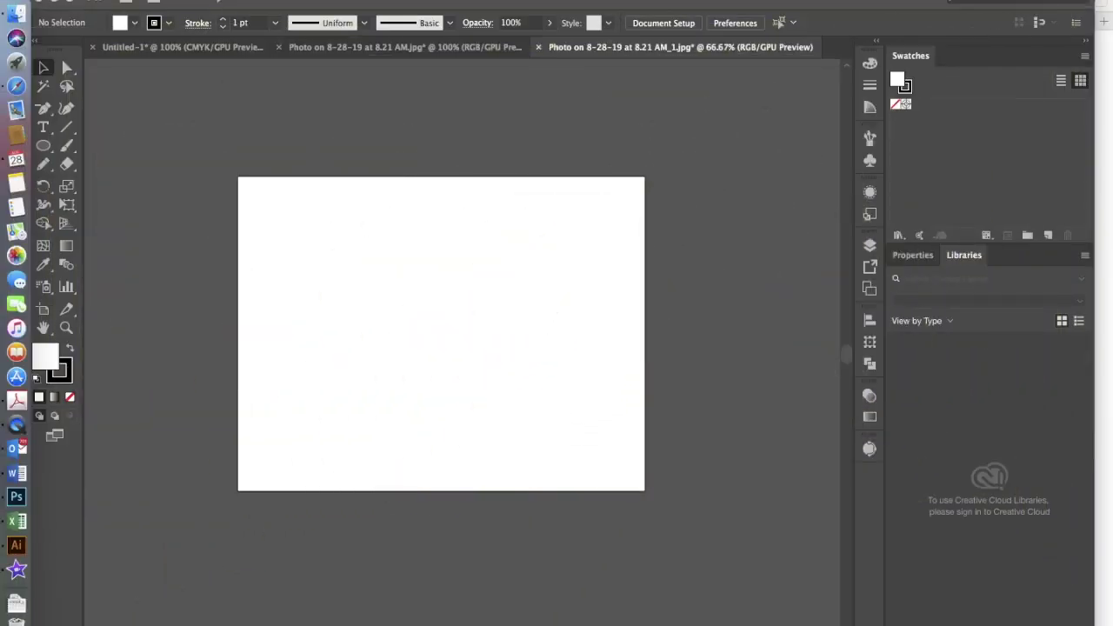
- Place 'Photo on 8-28-19 at 8.21 AM_1.jpg' as a linked image on the artboard and zoom in
click(139, 0)
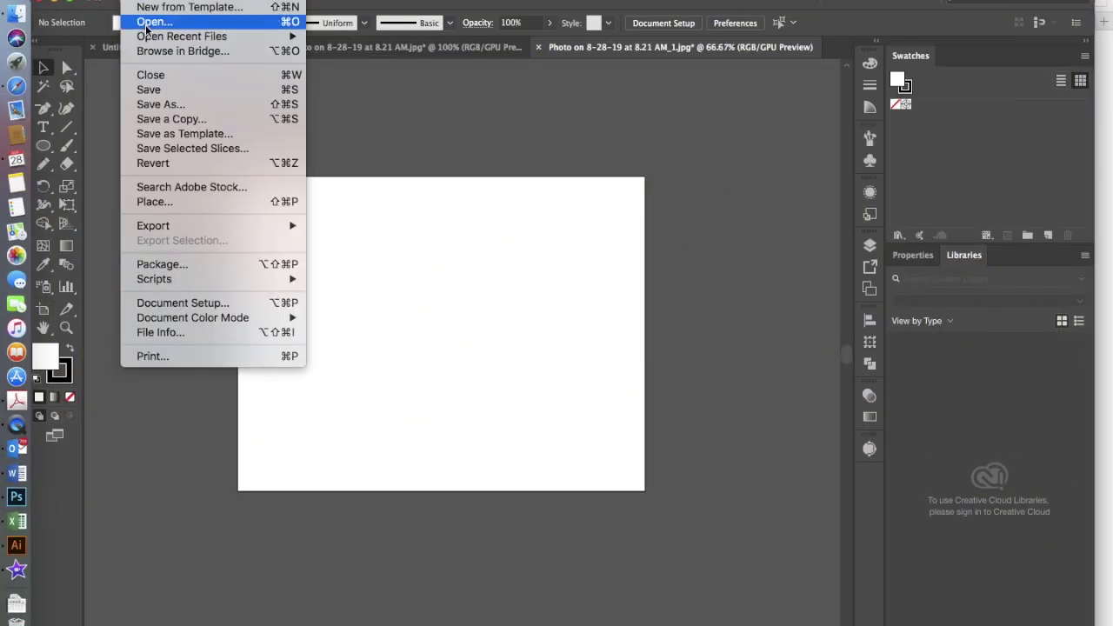
click(170, 201)
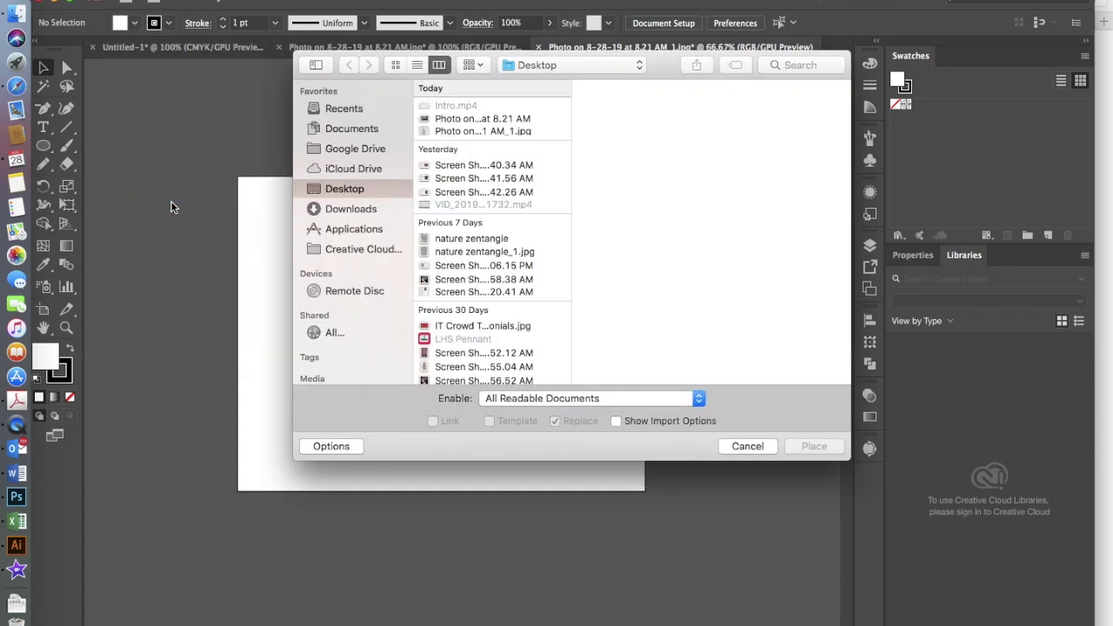
click(489, 130)
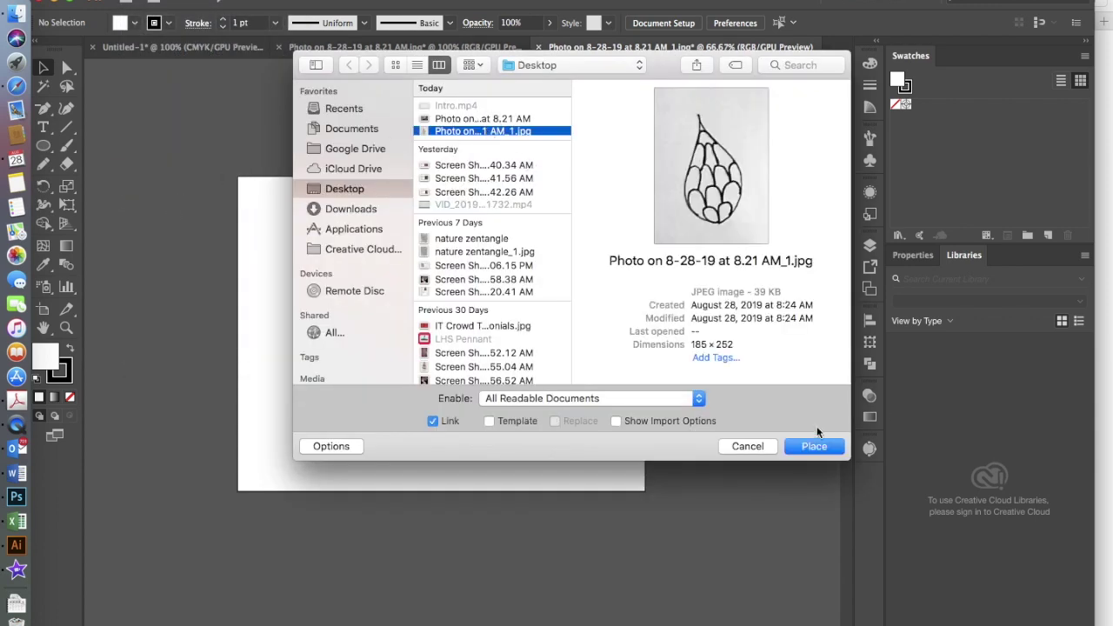
click(814, 447)
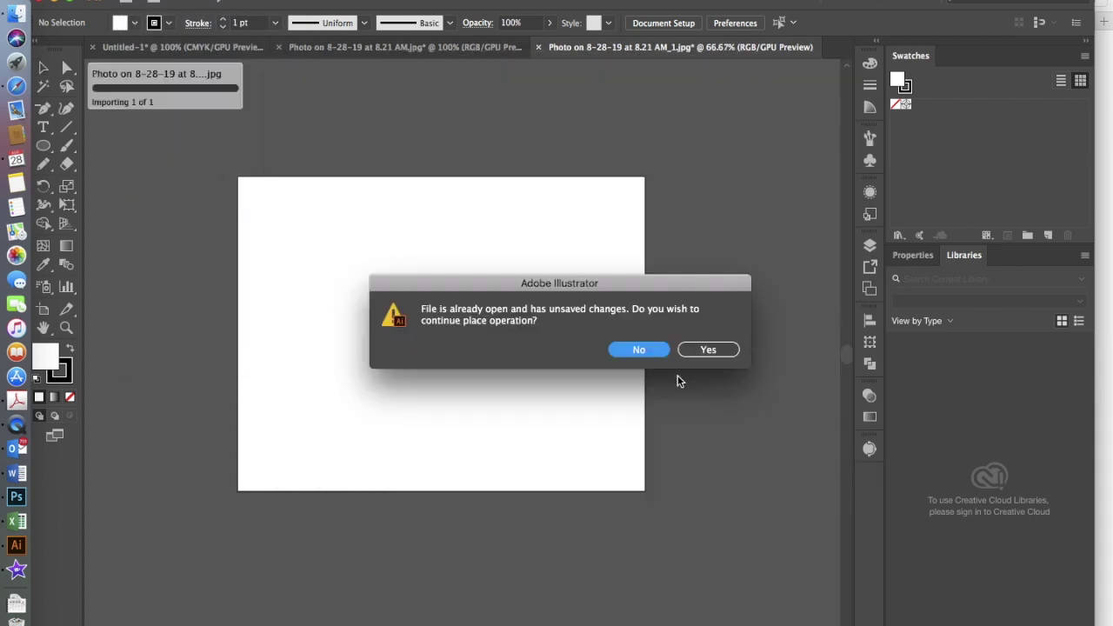
click(708, 349)
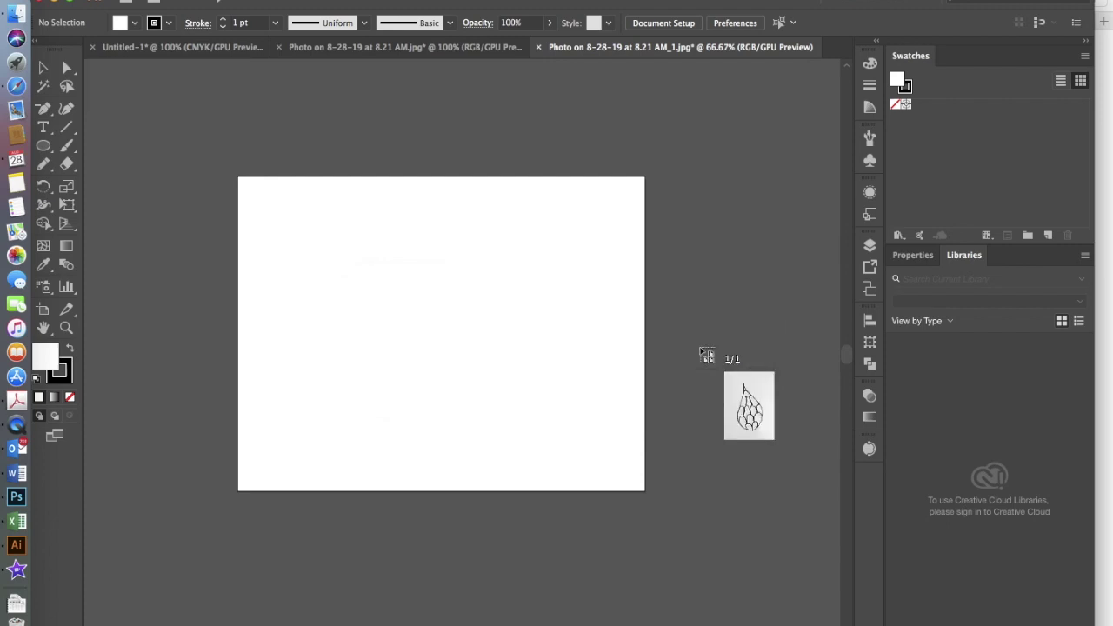
click(383, 233)
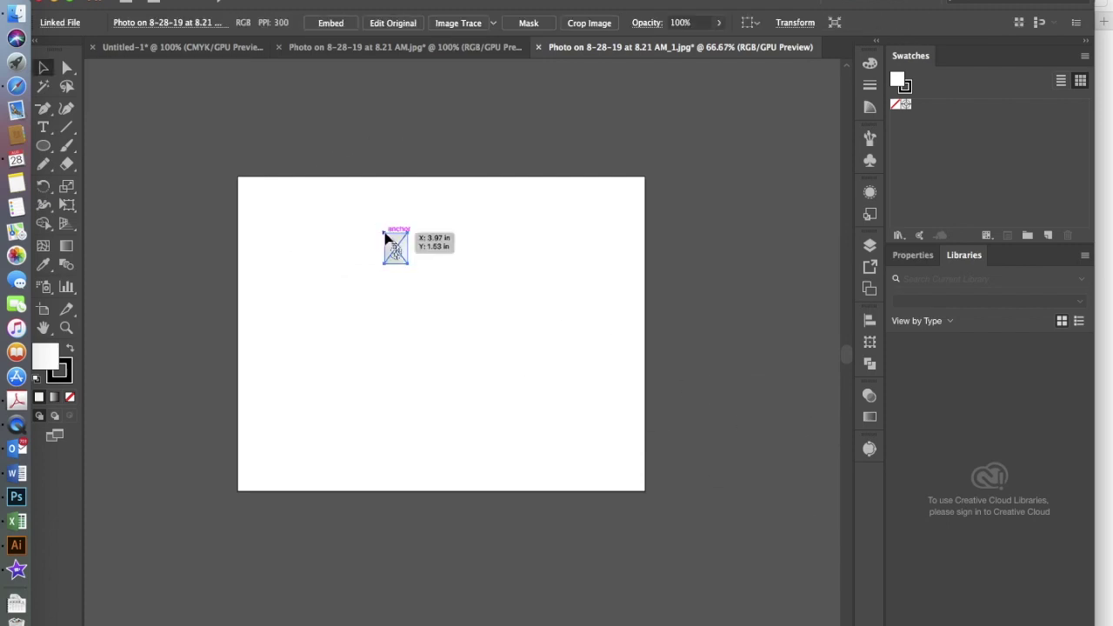
key(super+equal)
key(super+equal)
key(super+equal)
key(super+equal)
key(super+equal)
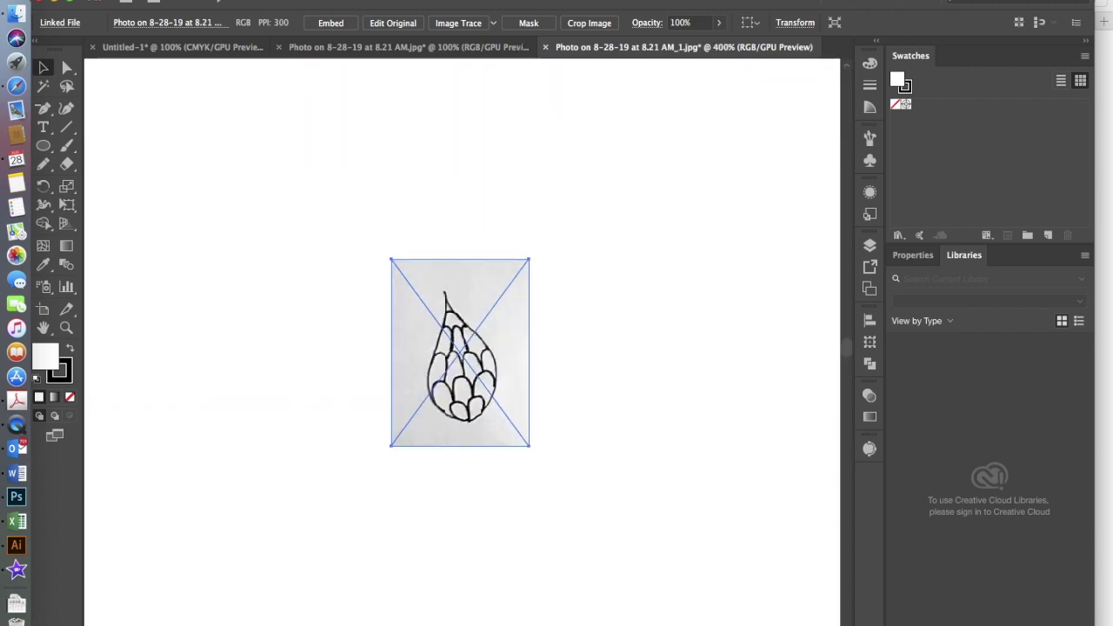
click(421, 0)
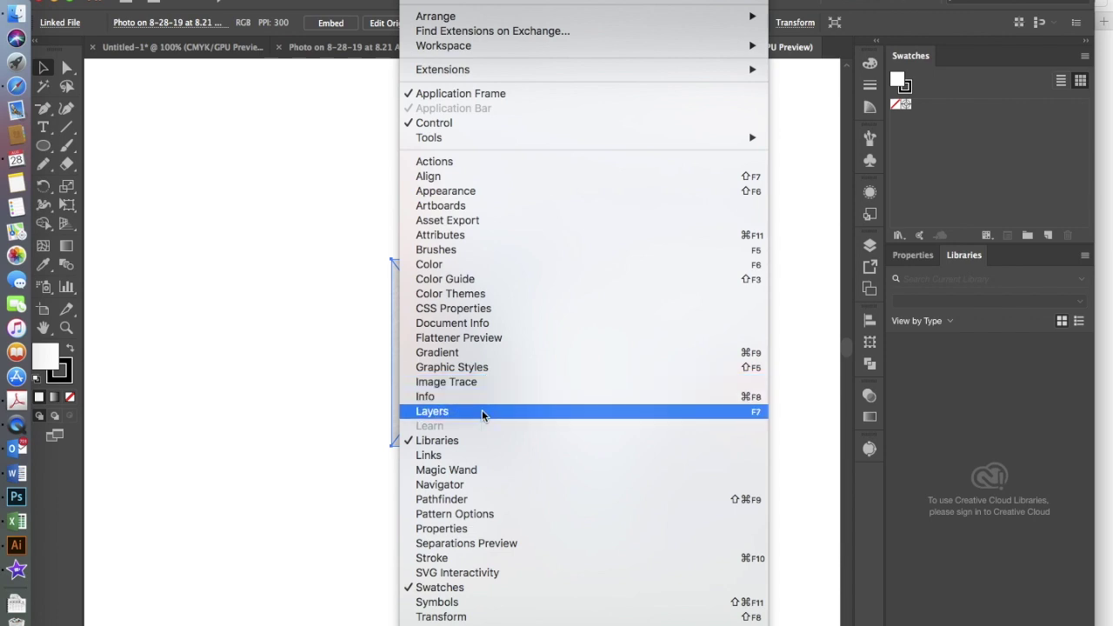
- Image Trace the photo in Black and White at threshold 167 and expand it
click(475, 382)
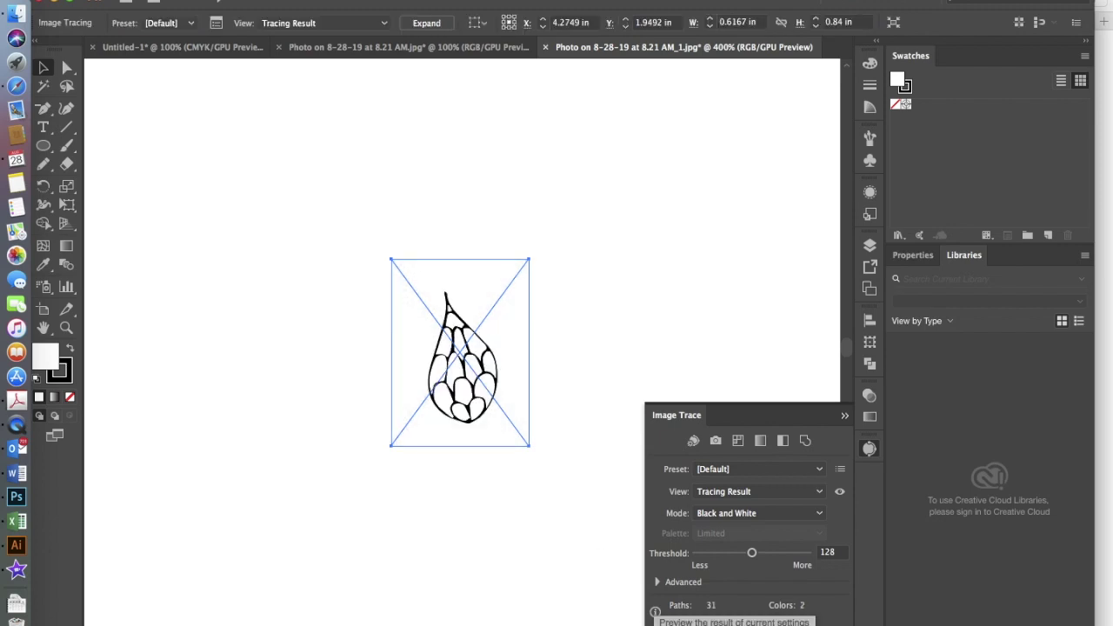
drag(754, 554, 768, 563)
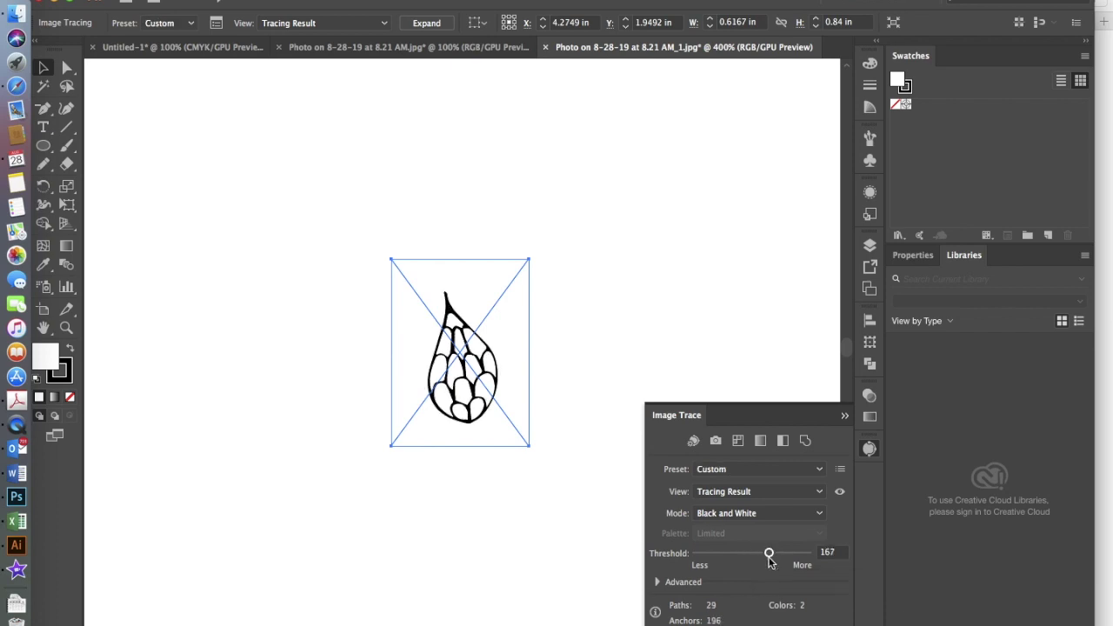
click(424, 23)
- Collapse the Image Trace panel and marquee-select the traced leaf with Direct Selection, zoomed in
click(567, 369)
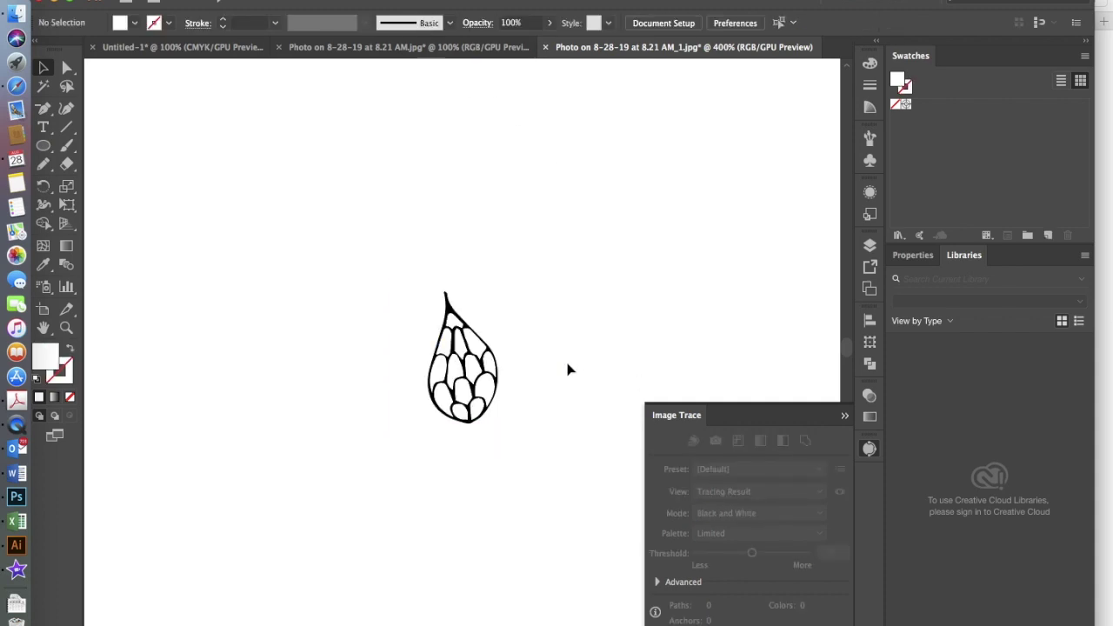
click(844, 416)
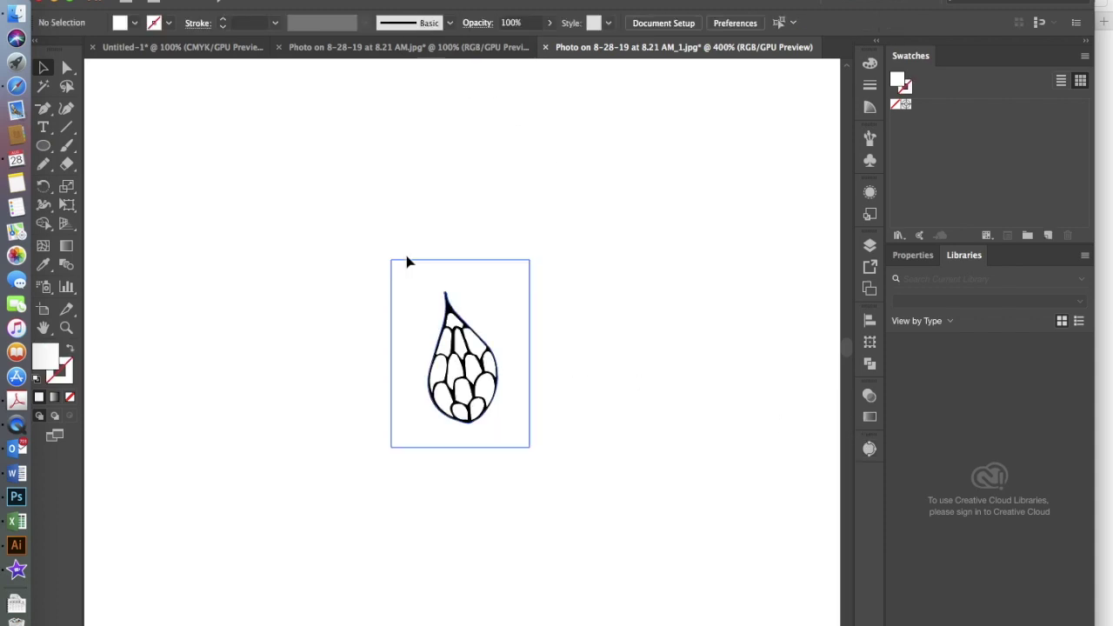
click(67, 67)
click(504, 321)
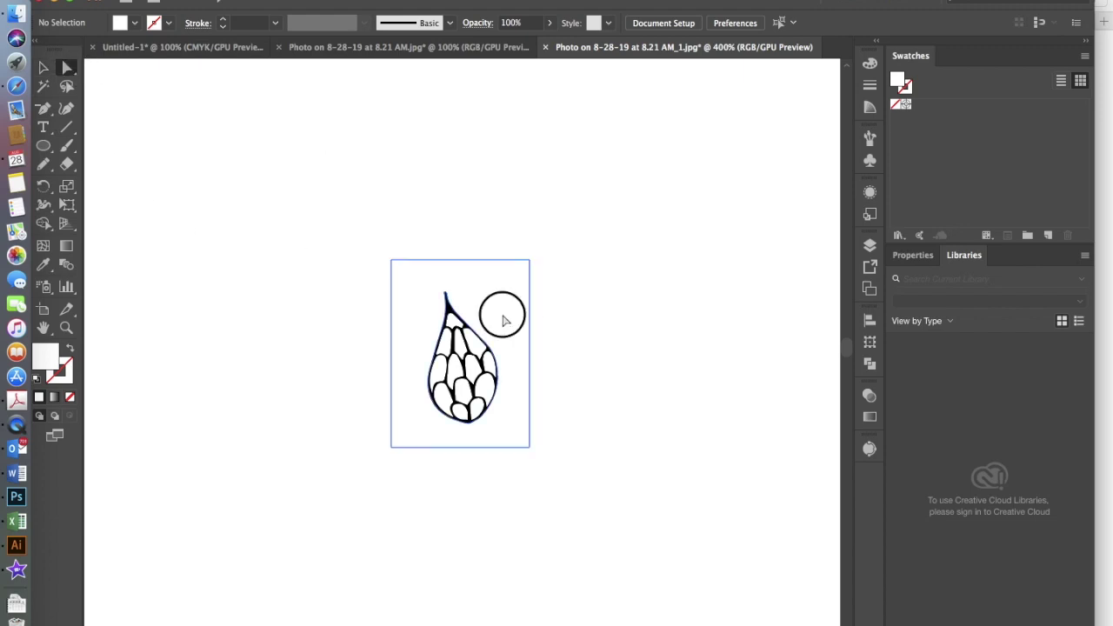
click(504, 321)
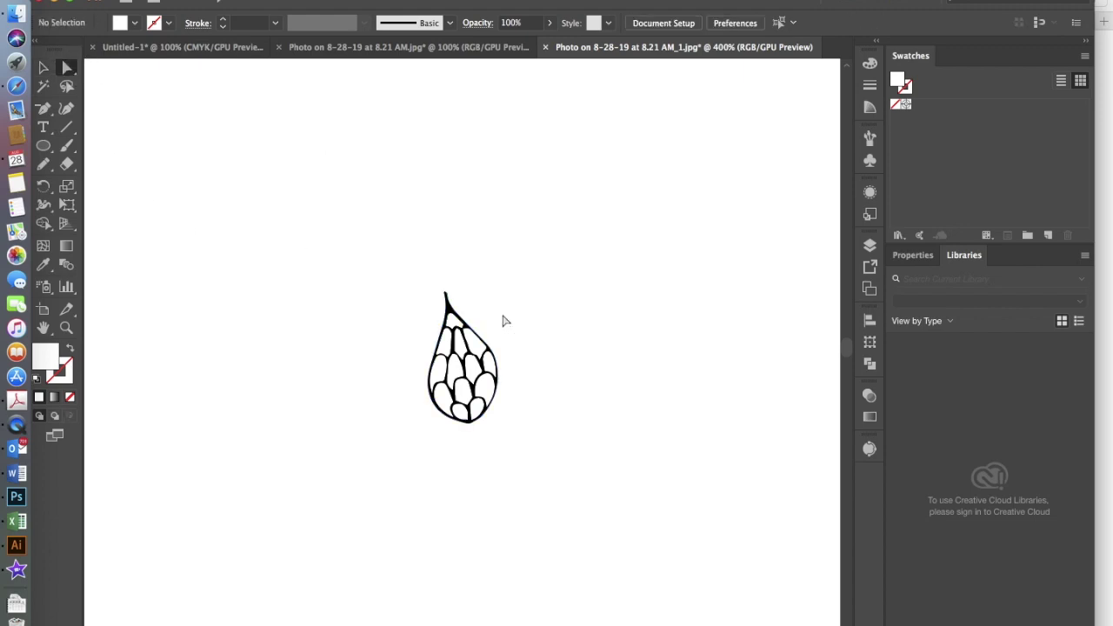
drag(373, 253, 564, 470)
key(super+equal)
key(super+equal)
key(super+equal)
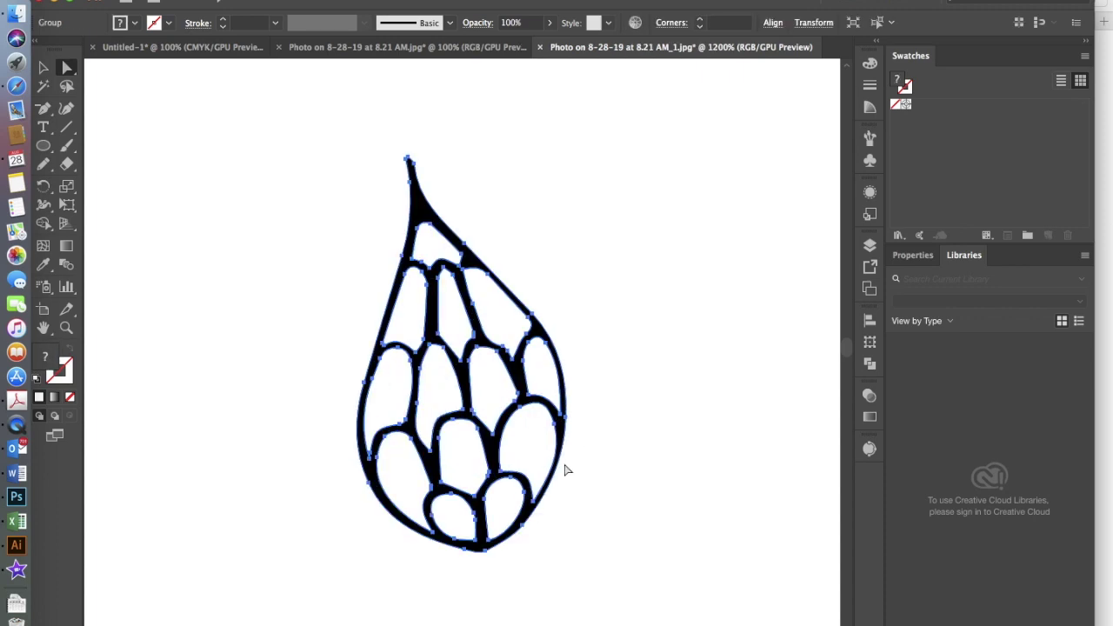
- Browse the Object and Edit > Edit Colors menus without choosing anything, then deselect
click(209, 0)
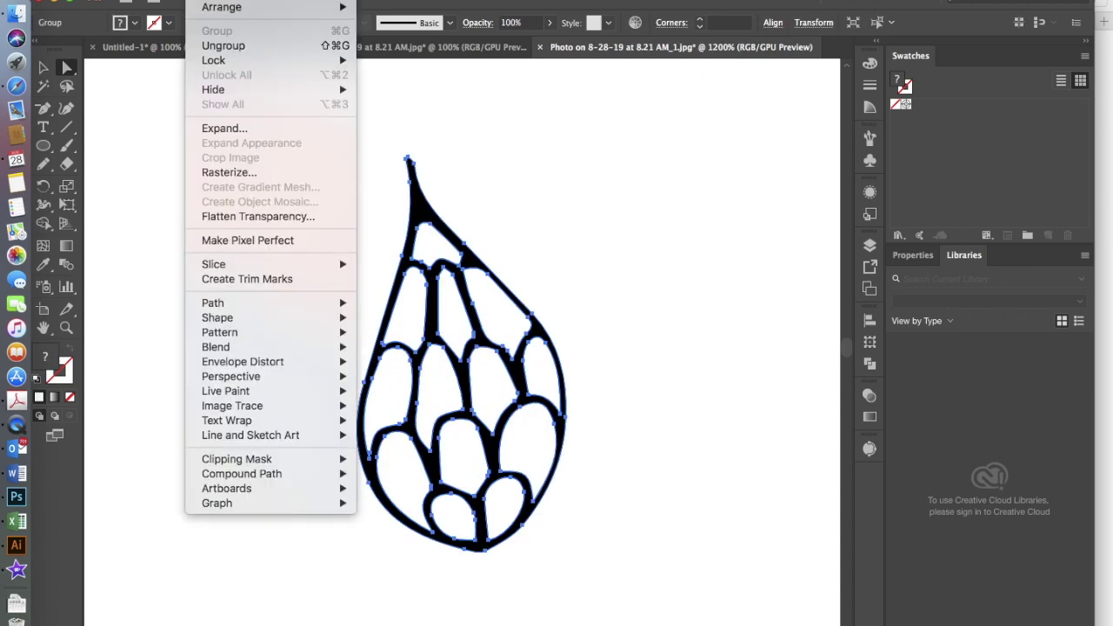
mouse_move(170, 0)
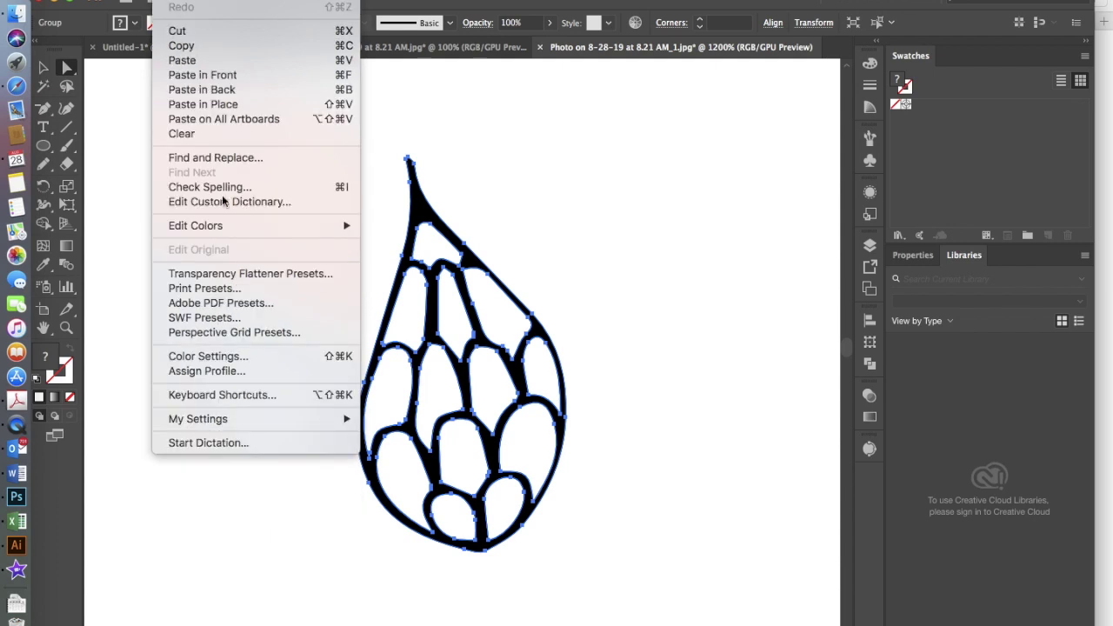
mouse_move(232, 231)
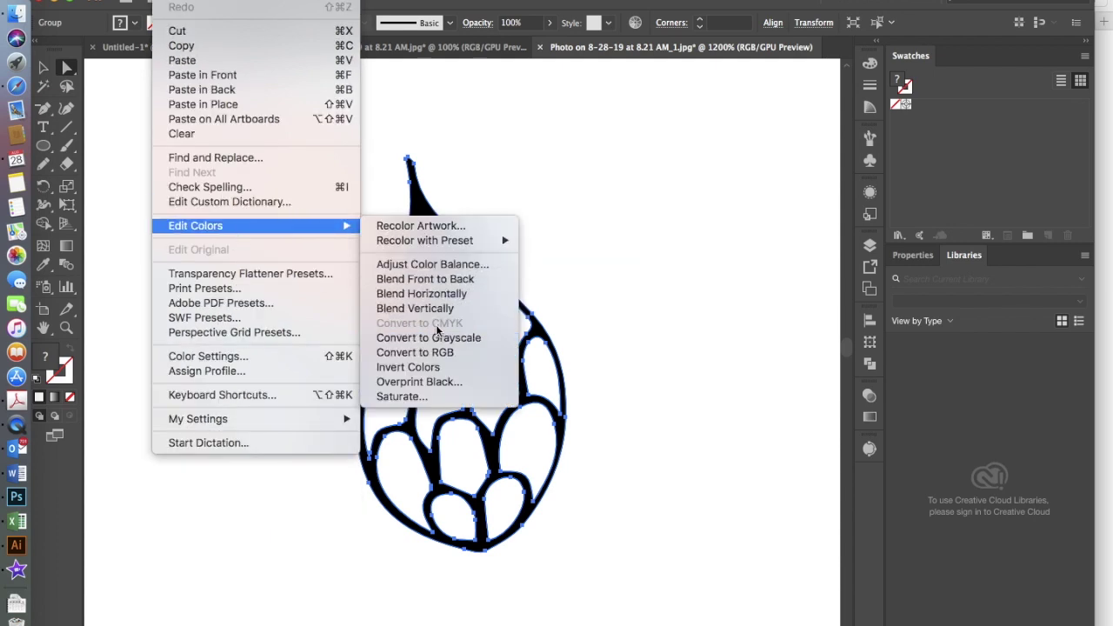
click(600, 337)
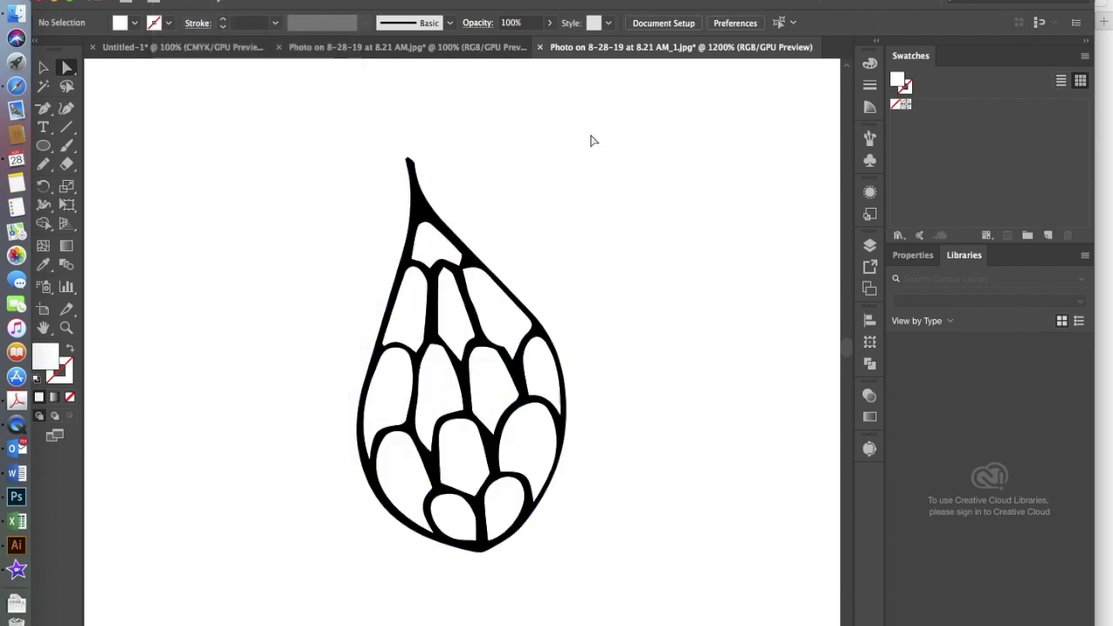
- Show the Color panel with its grey colour ramp for fills
click(870, 62)
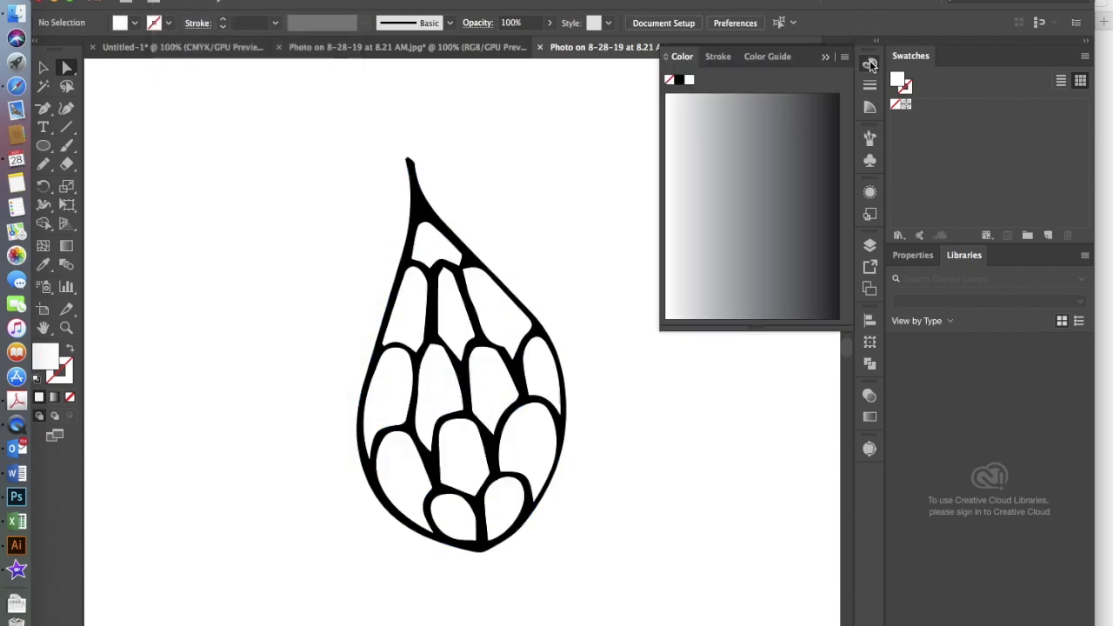
click(723, 56)
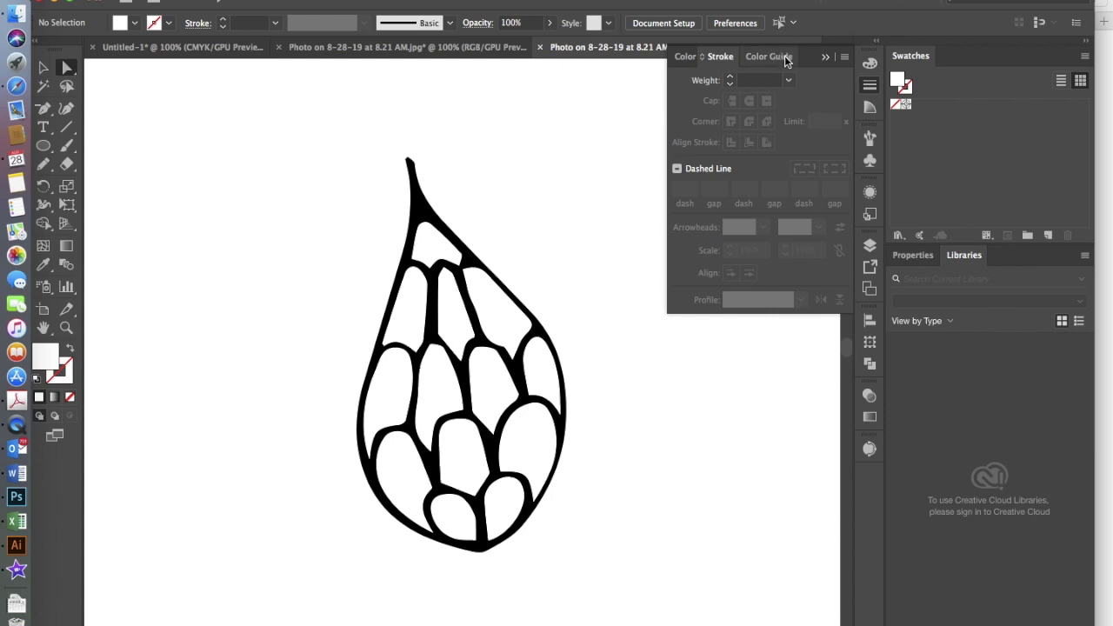
click(681, 56)
click(873, 84)
click(769, 56)
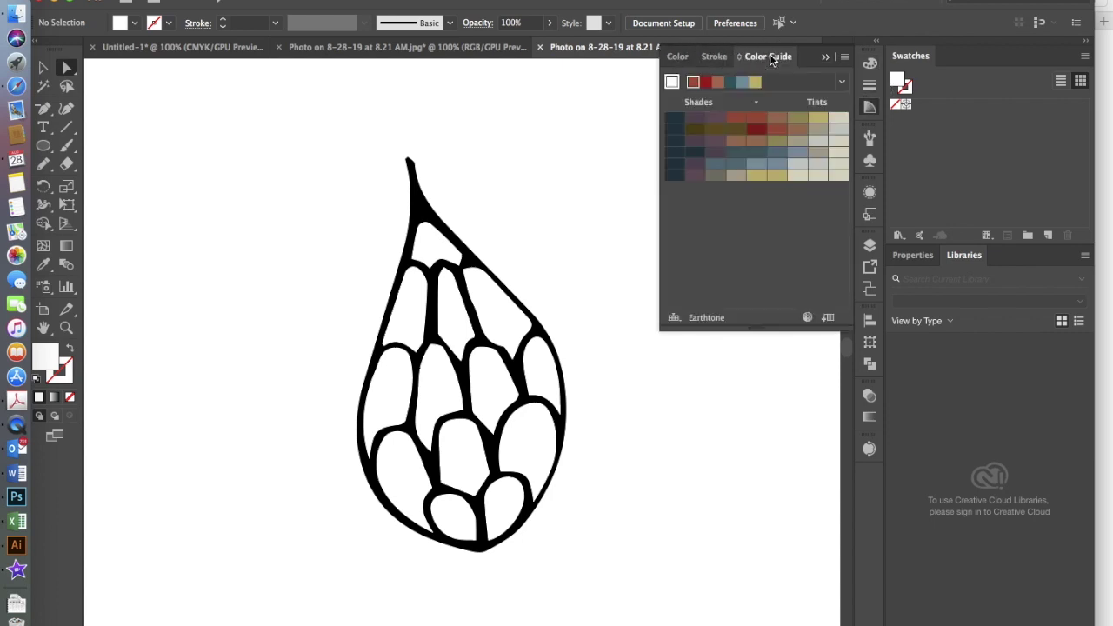
click(680, 57)
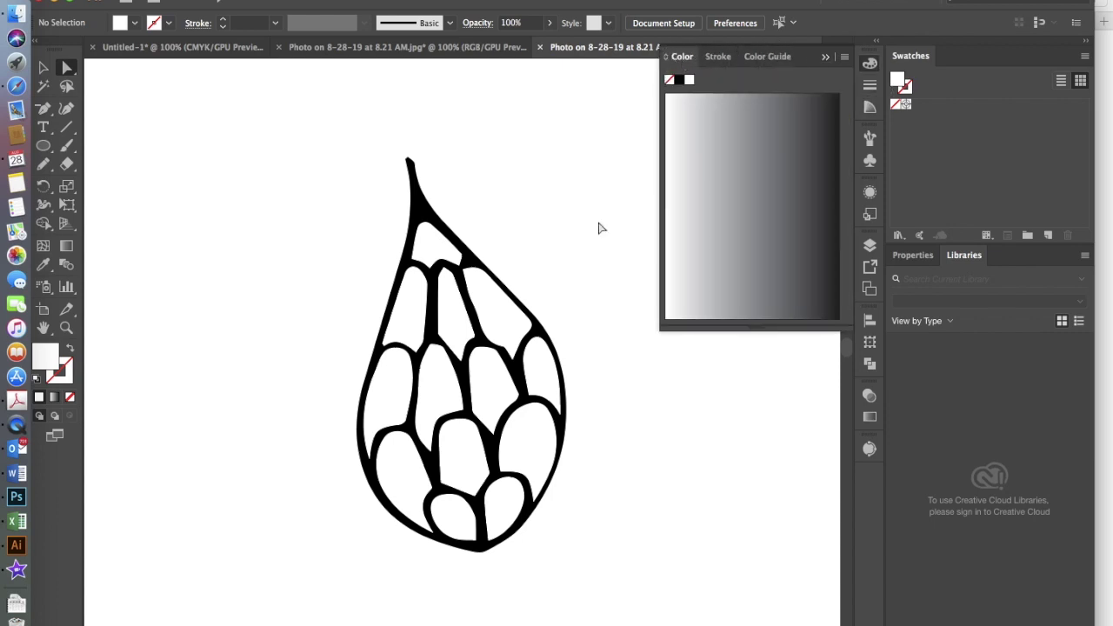
- Fill the bottom, lower-left, middle and right cells of the leaf with assorted greys
click(500, 517)
click(765, 246)
click(446, 521)
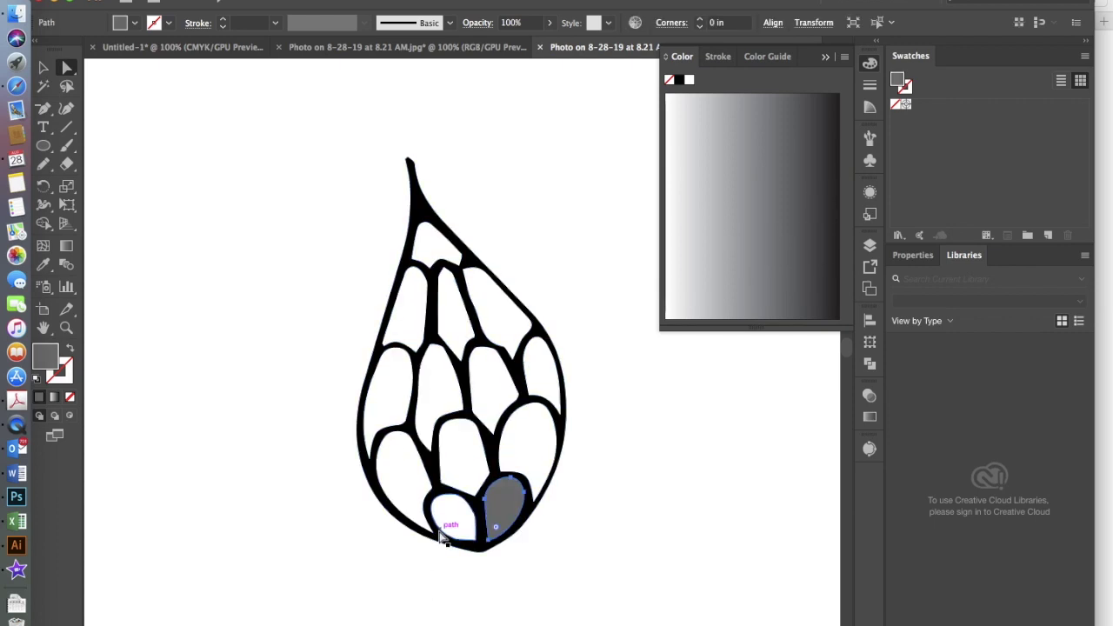
click(732, 220)
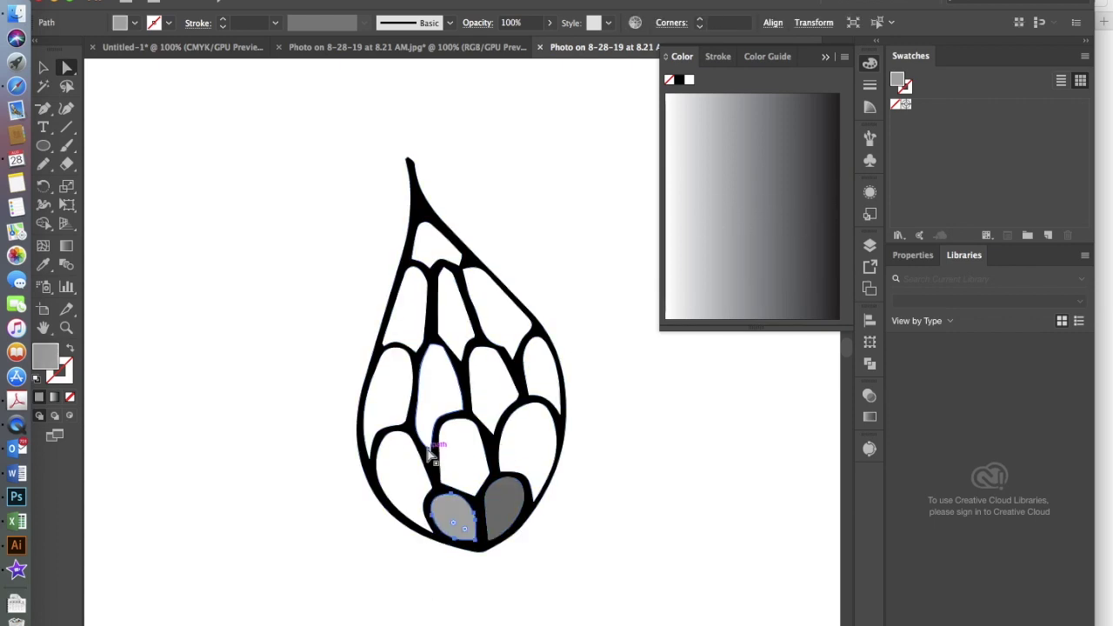
click(461, 453)
click(831, 283)
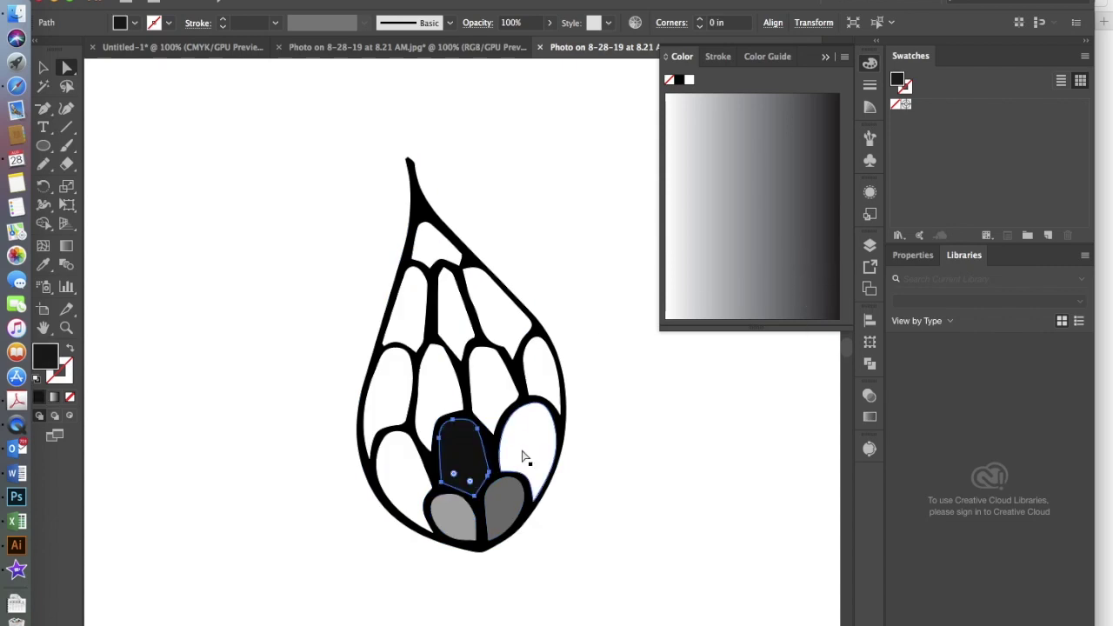
click(748, 306)
click(523, 440)
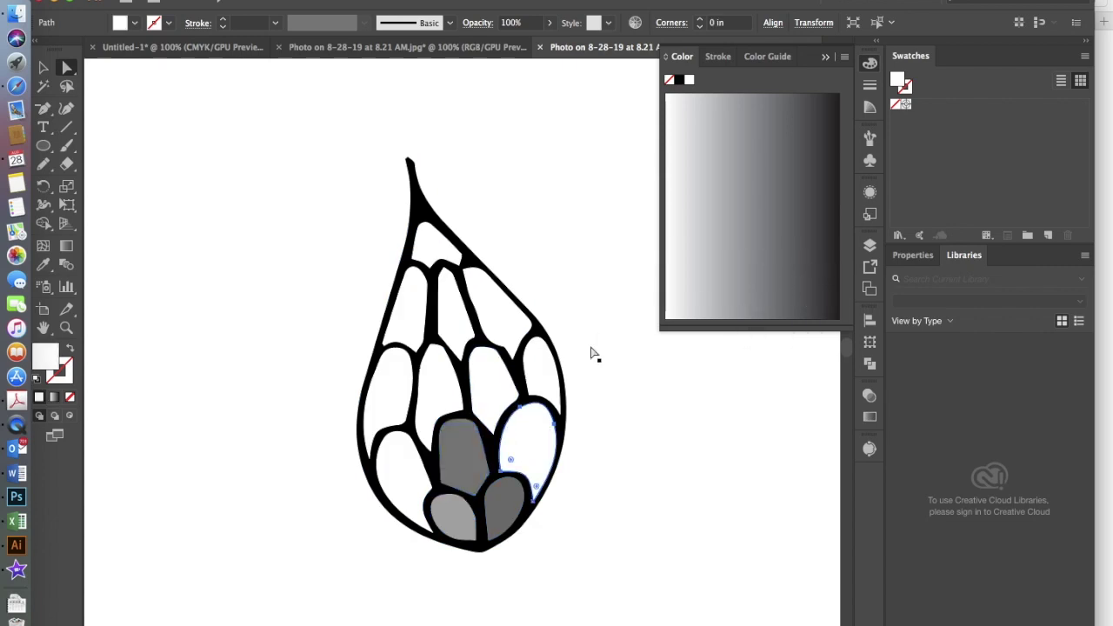
click(717, 191)
click(405, 487)
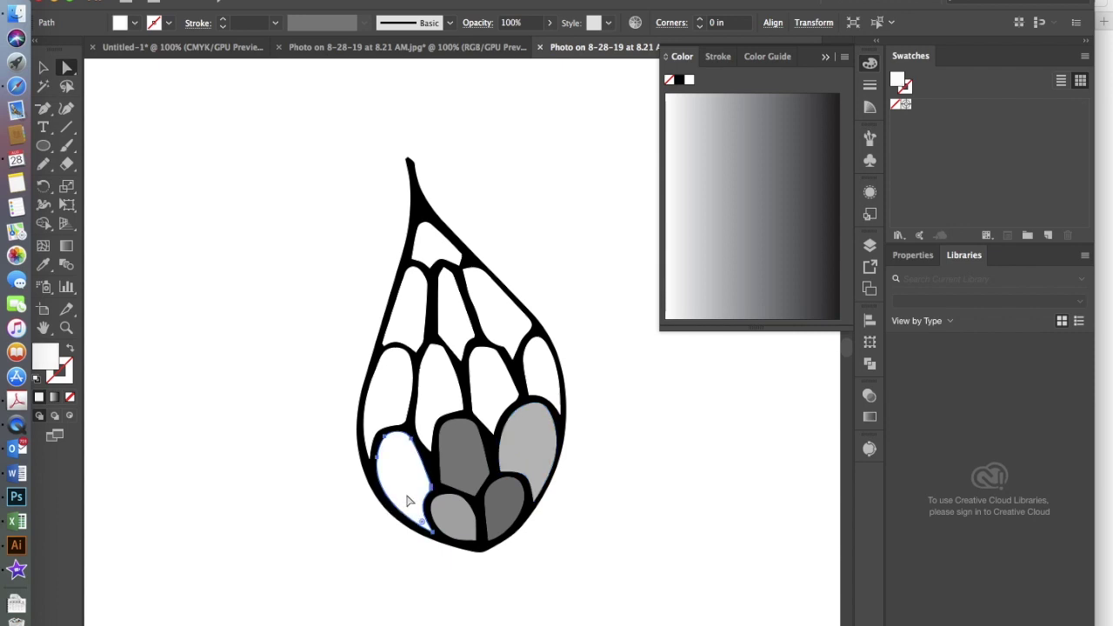
click(685, 291)
click(501, 381)
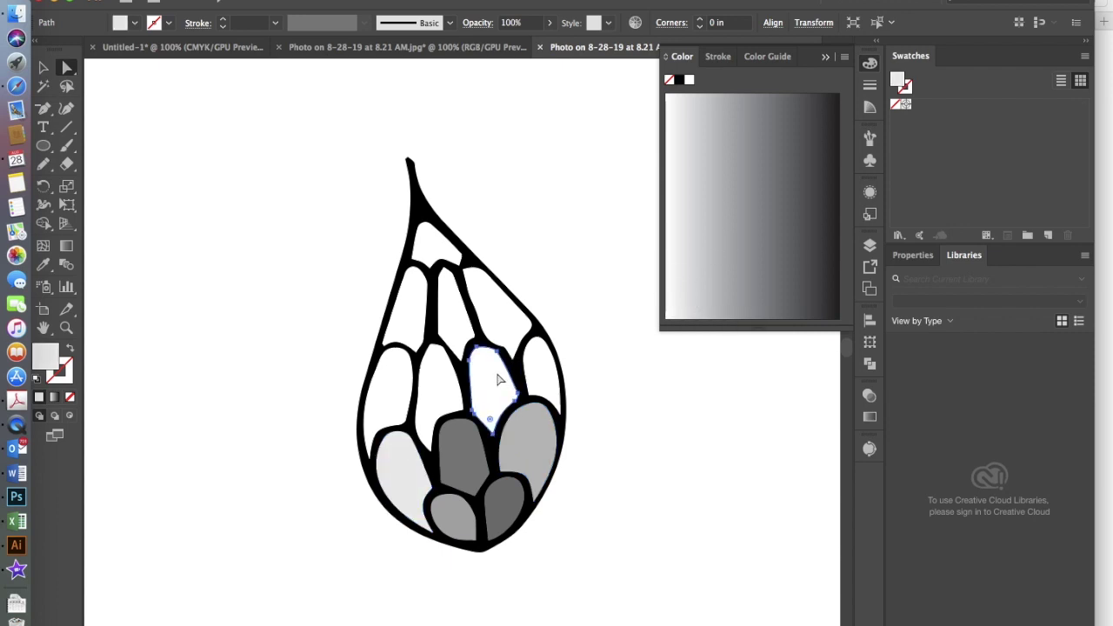
click(687, 304)
- Fill the top, left, upper-right, right-edge and upper-left cells with dark, mid and light greys
click(436, 246)
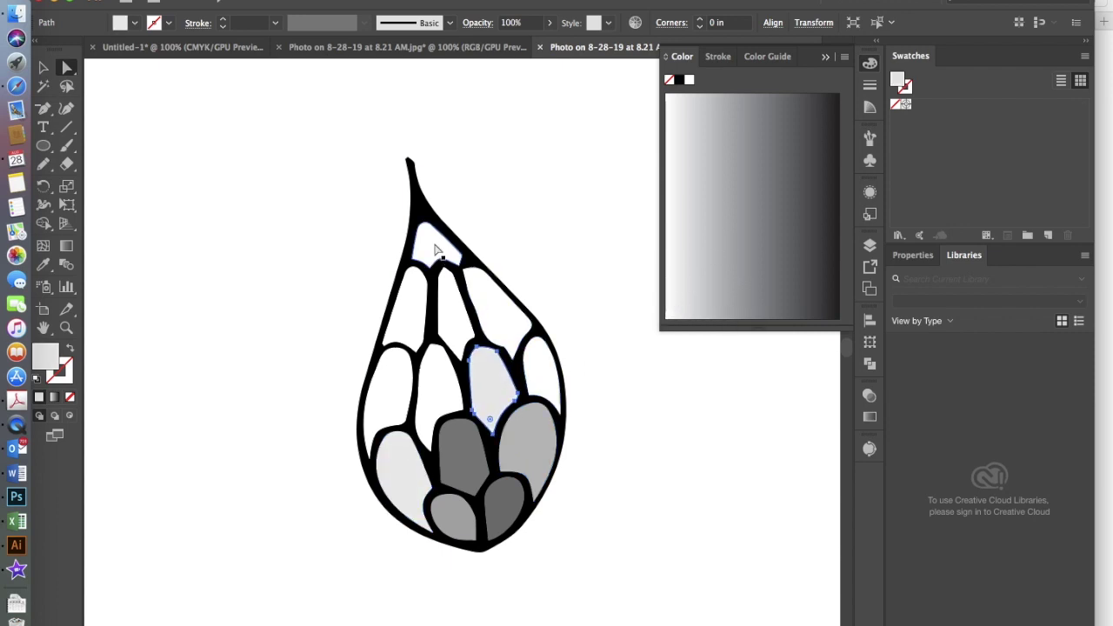
click(705, 302)
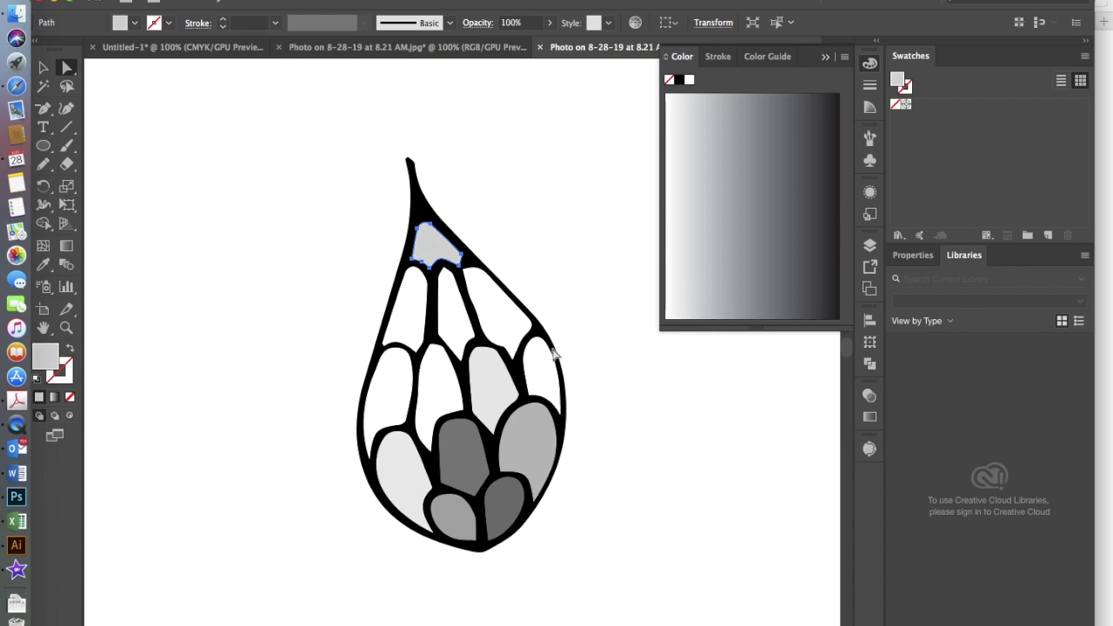
click(409, 393)
click(782, 211)
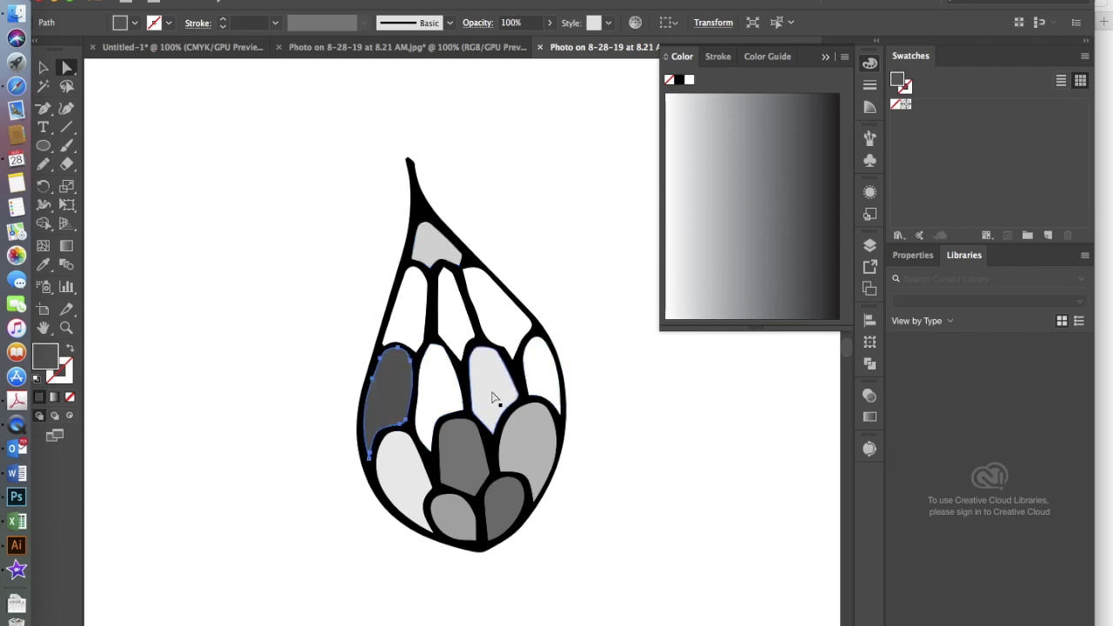
click(455, 339)
click(726, 288)
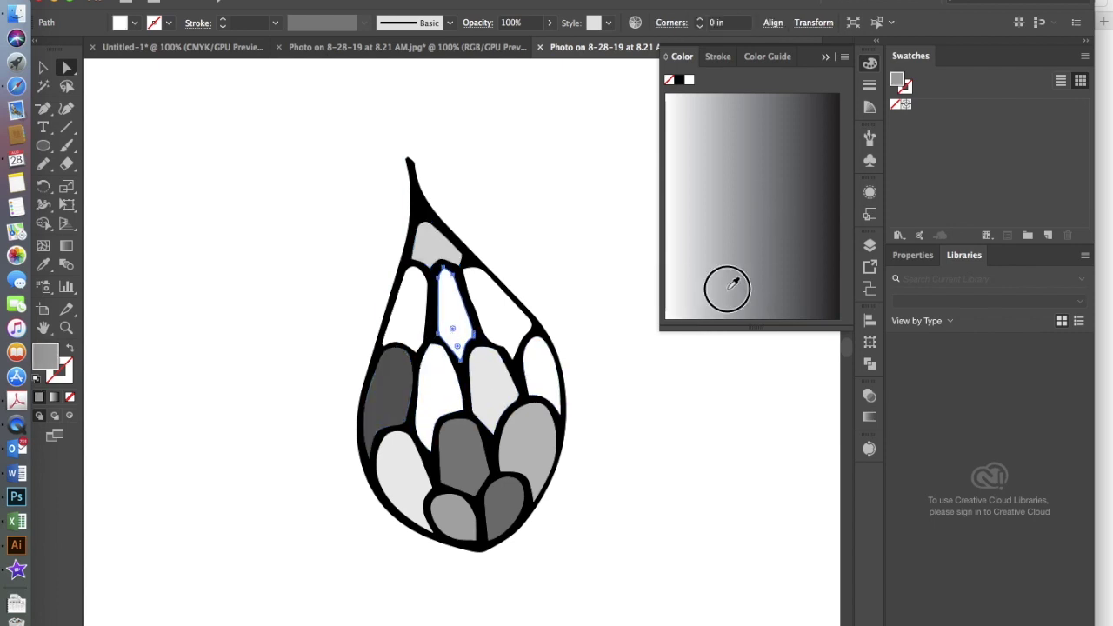
click(505, 321)
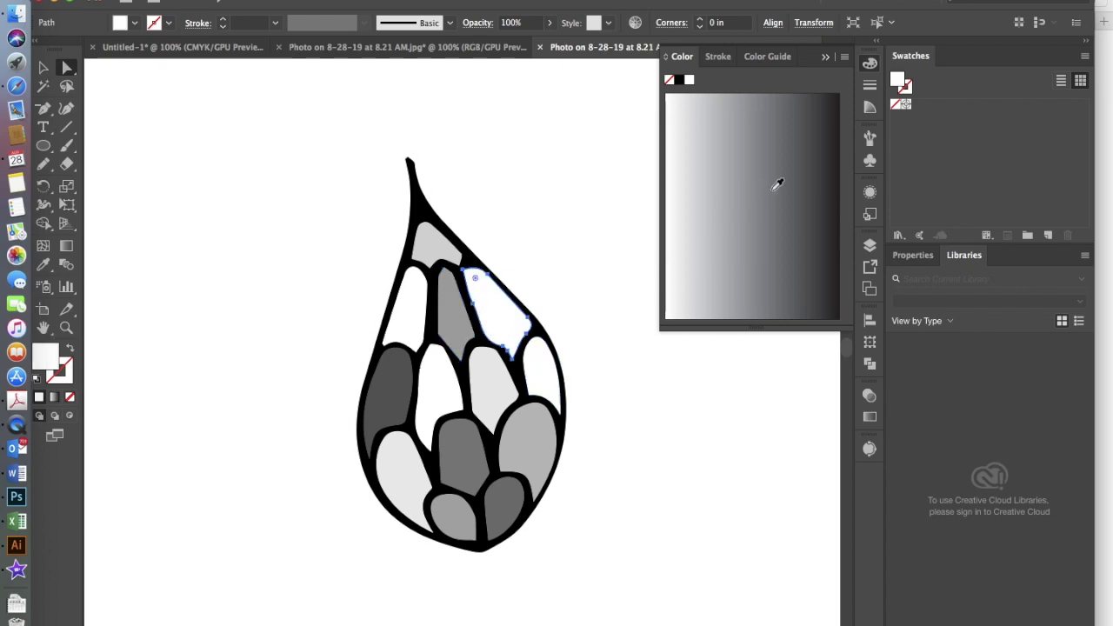
click(800, 184)
click(434, 390)
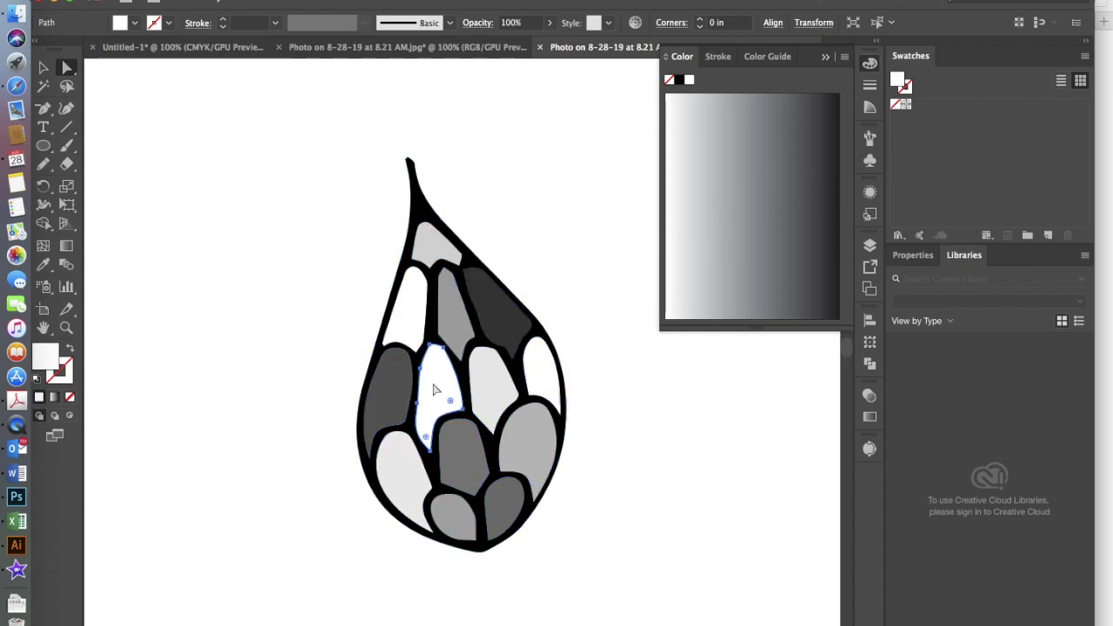
click(750, 282)
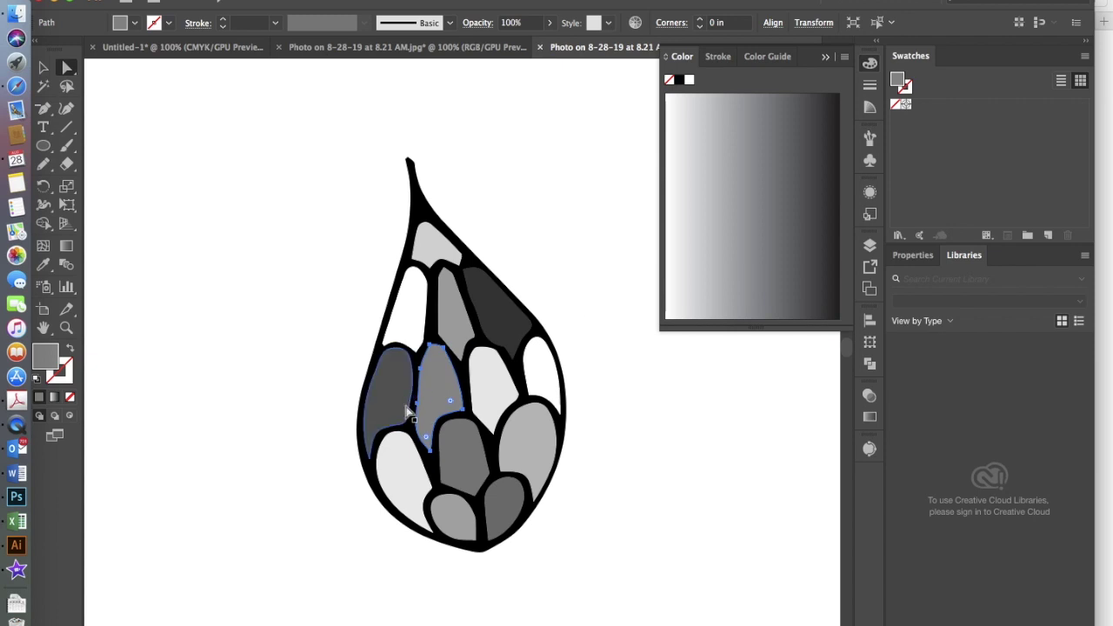
click(497, 379)
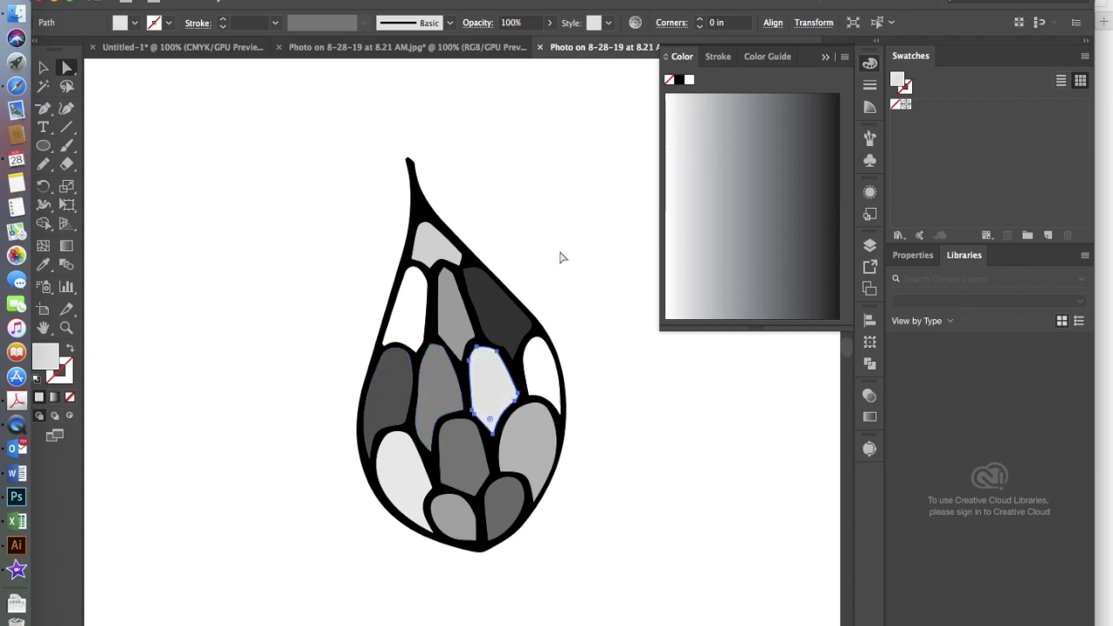
click(541, 383)
click(788, 210)
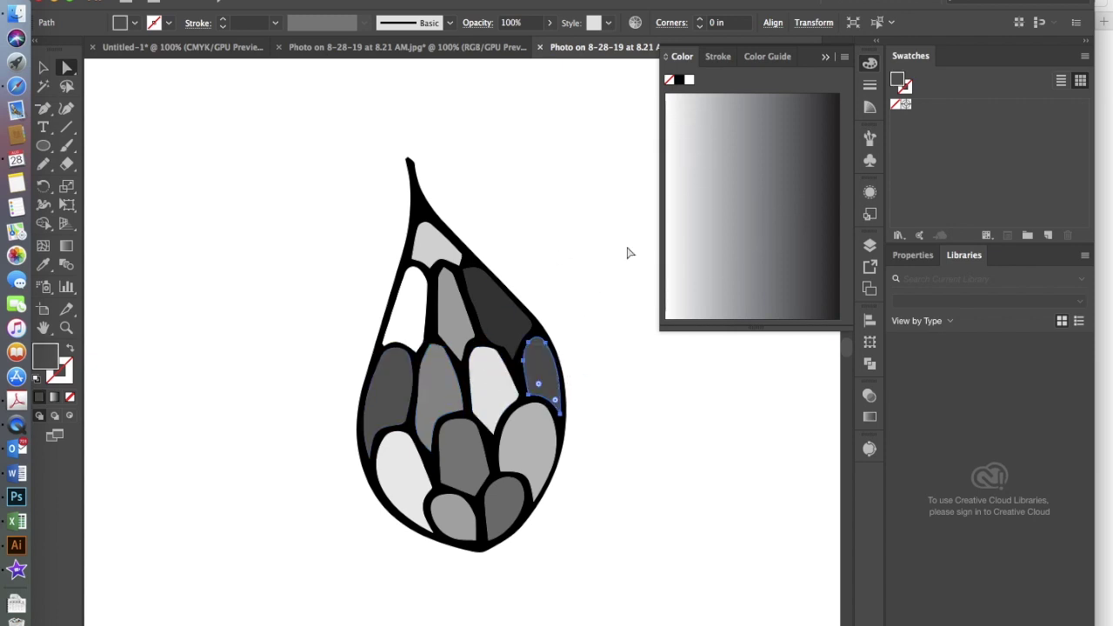
click(771, 266)
click(703, 287)
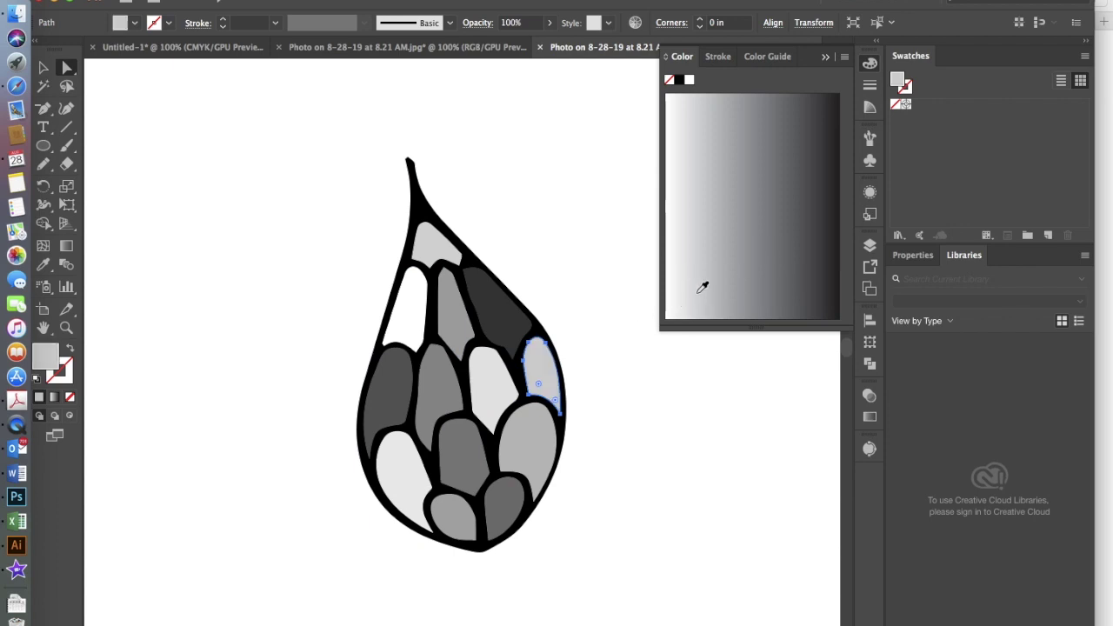
click(753, 173)
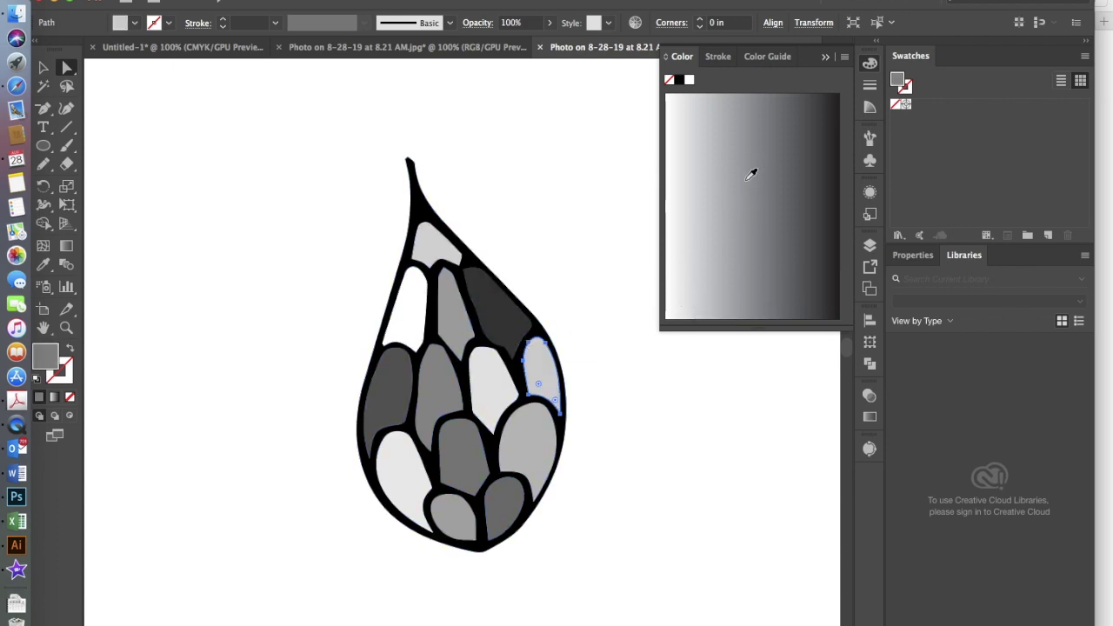
click(405, 309)
click(735, 269)
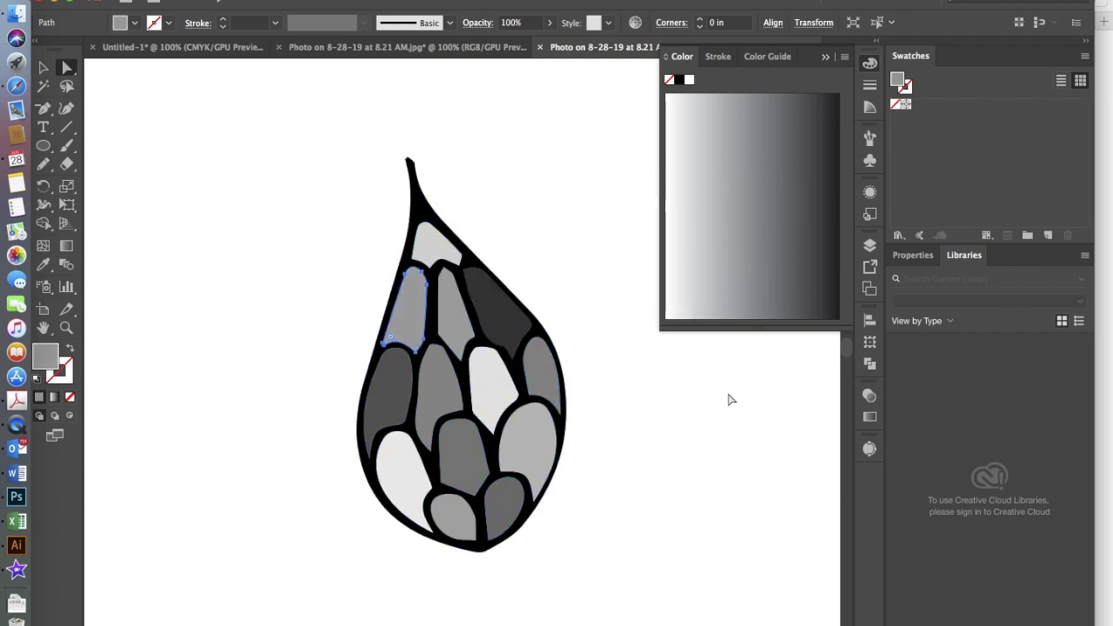
- Collapse the Color panel and marquee-select the whole leaf drawing
click(825, 56)
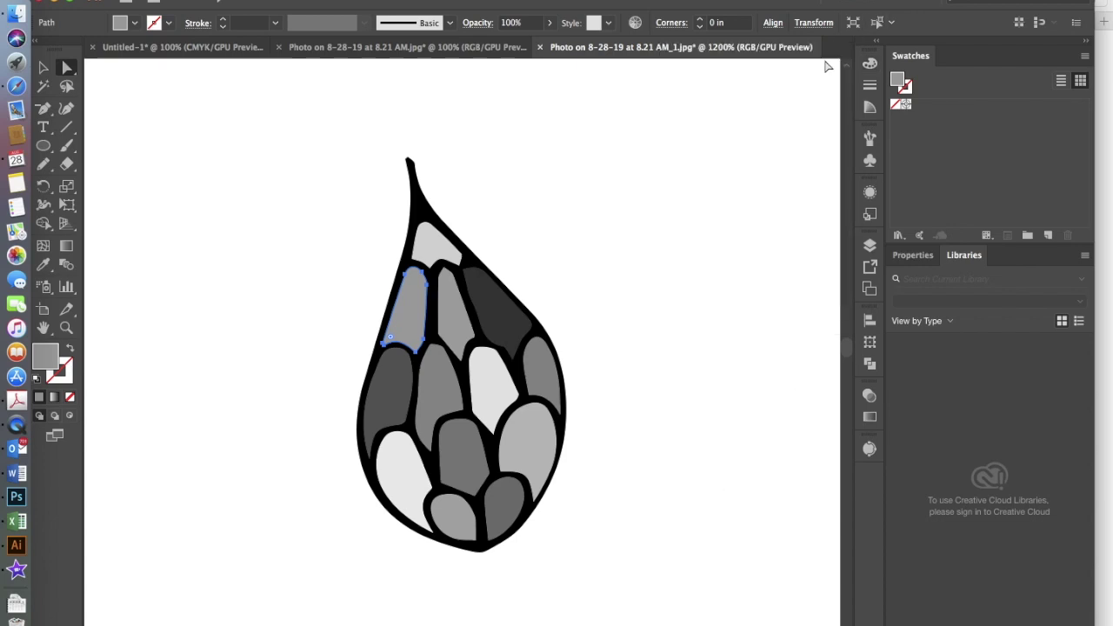
drag(329, 130, 634, 591)
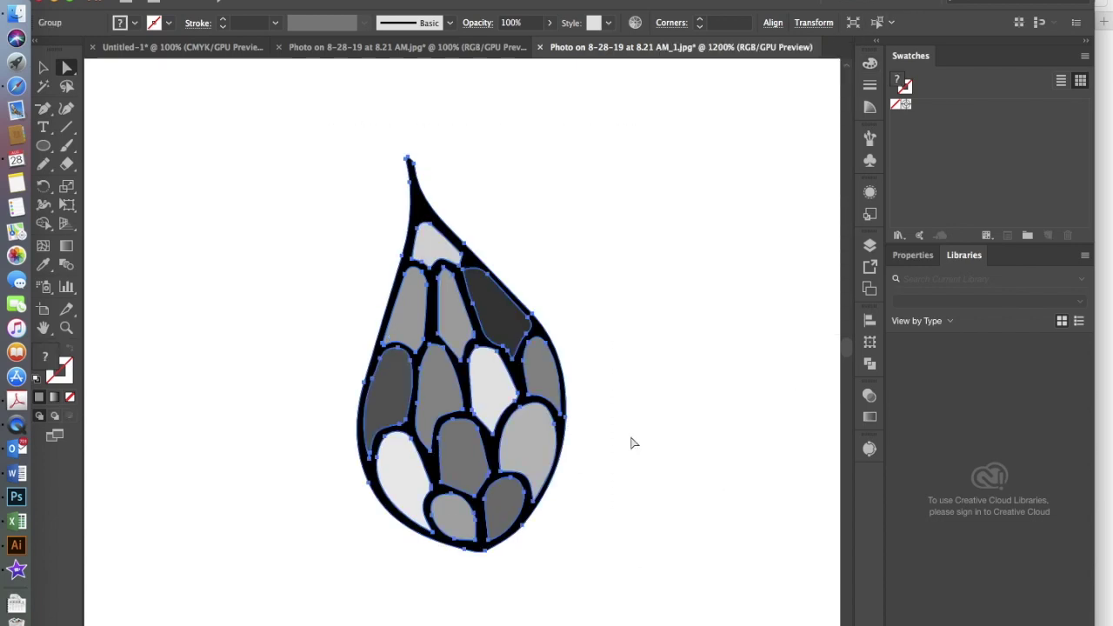
click(635, 22)
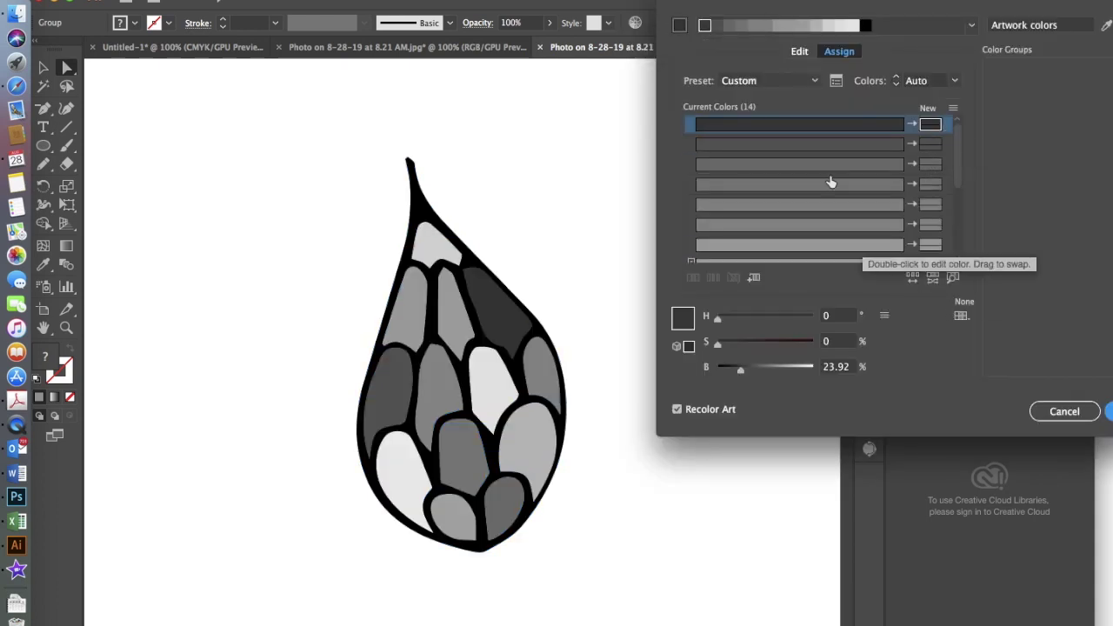
- Limit Recolor Artwork to the Earthtone library, apply Complementary, and set saturation 43%, brightness 56%
click(800, 52)
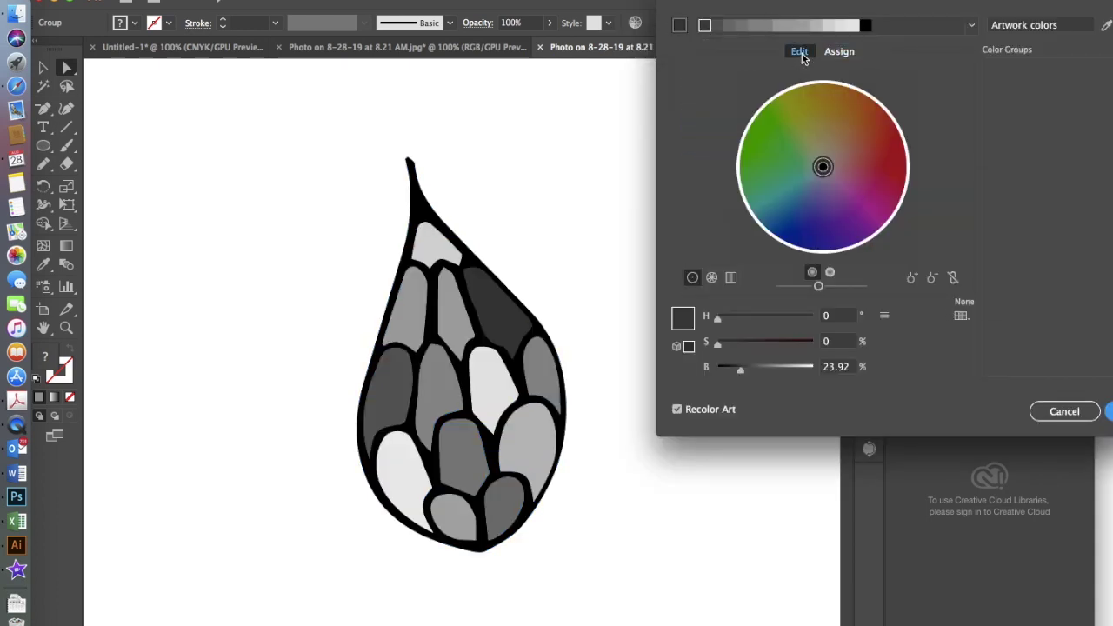
click(966, 315)
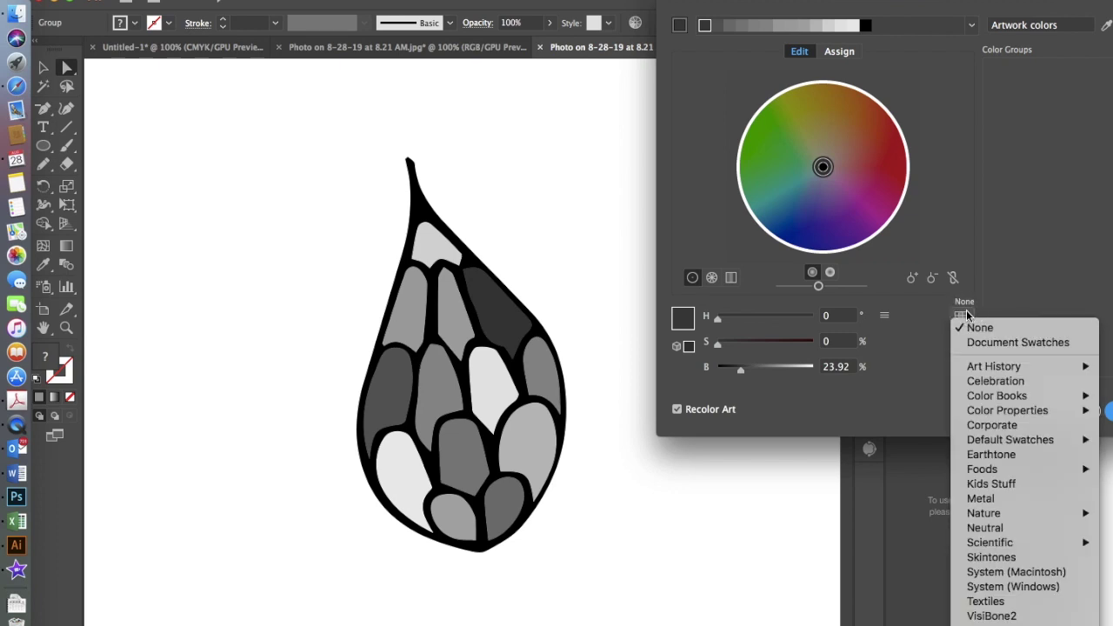
click(1008, 459)
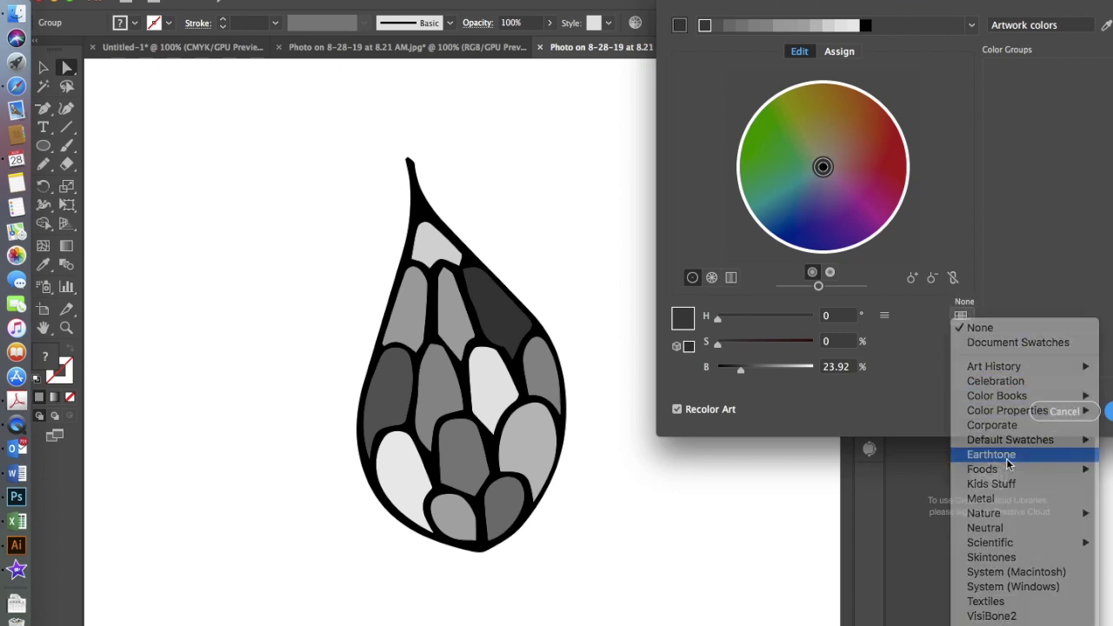
click(972, 25)
click(875, 106)
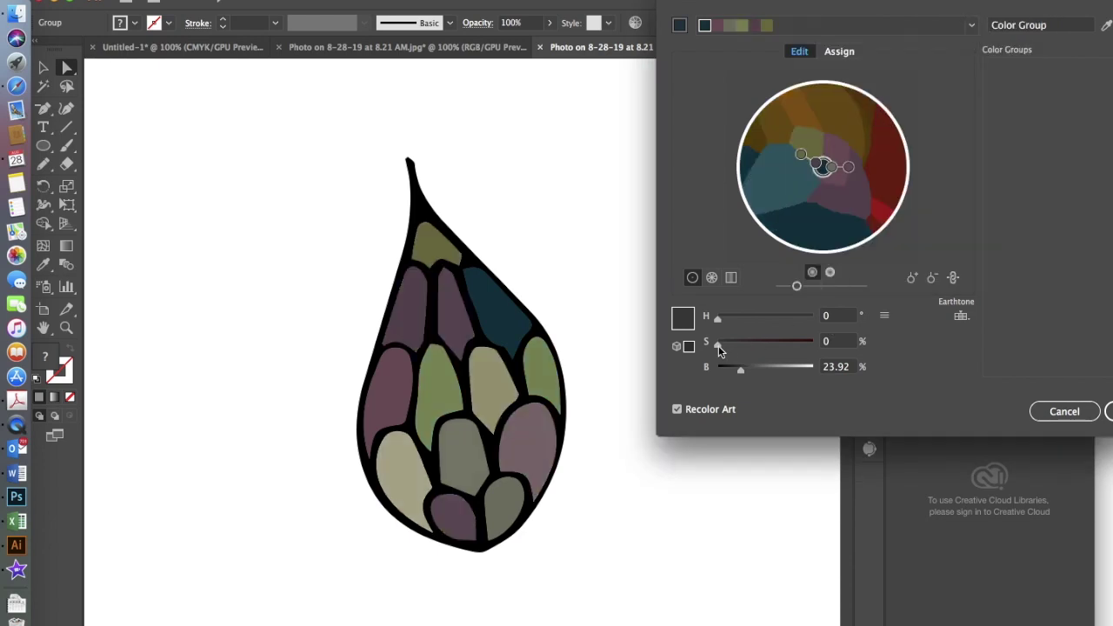
drag(718, 345, 759, 348)
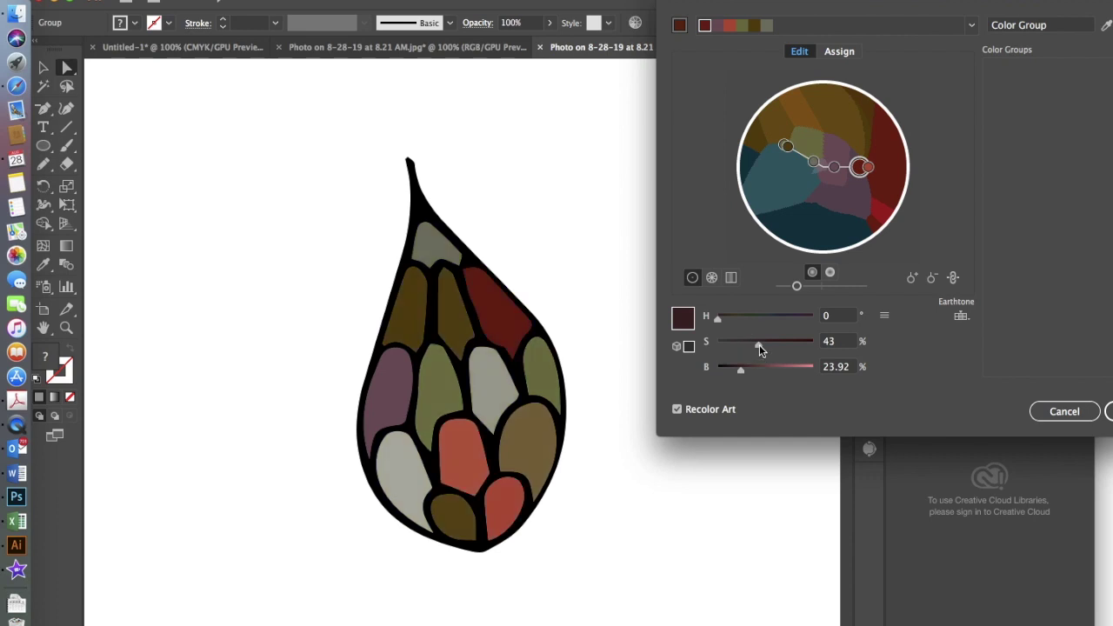
click(770, 367)
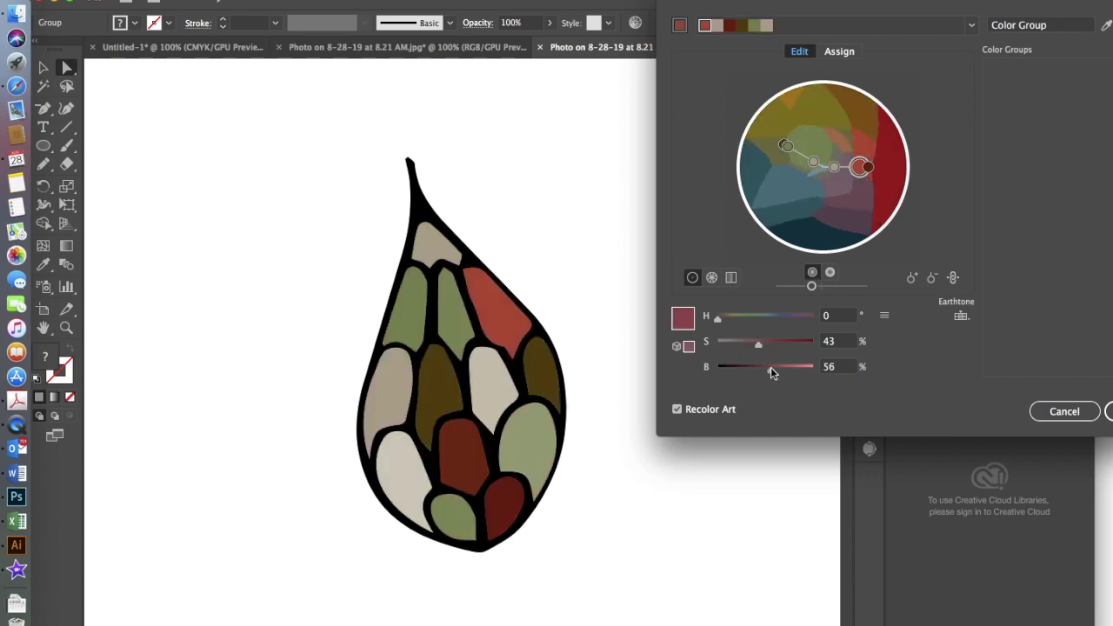
- Try Triad 3 then Analogous 2 harmonies, raising saturation to 75 and brightness to 68
click(971, 25)
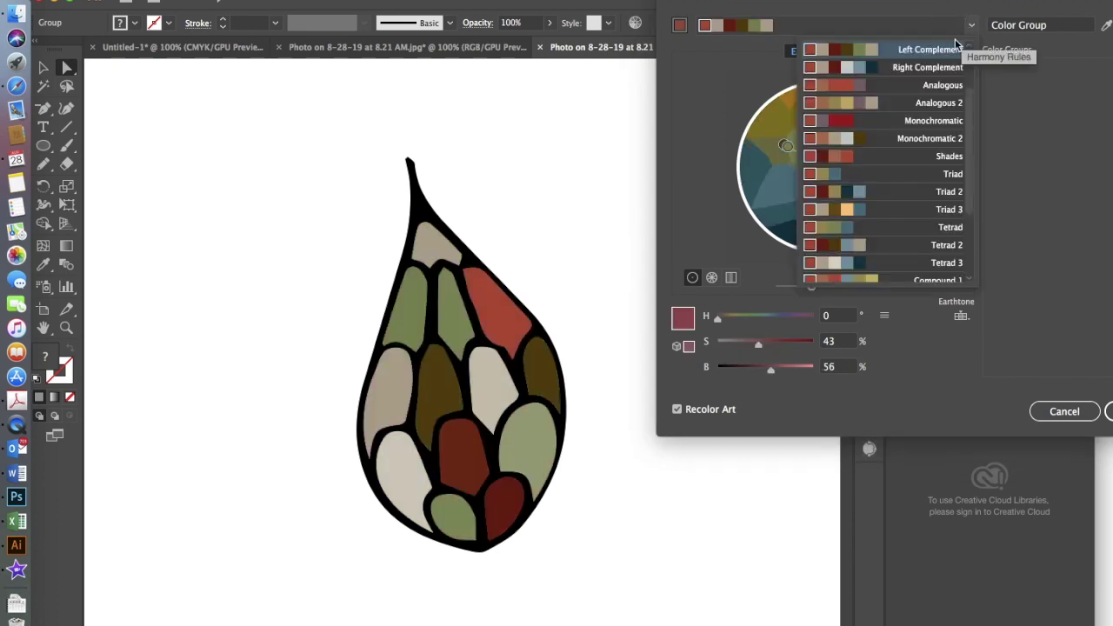
click(882, 209)
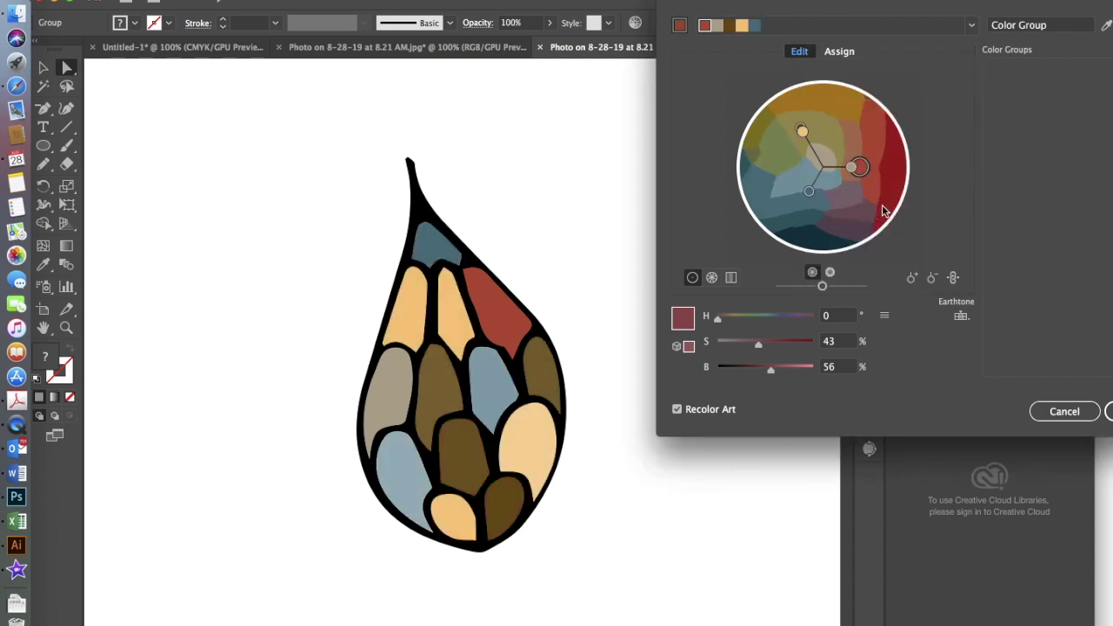
click(972, 25)
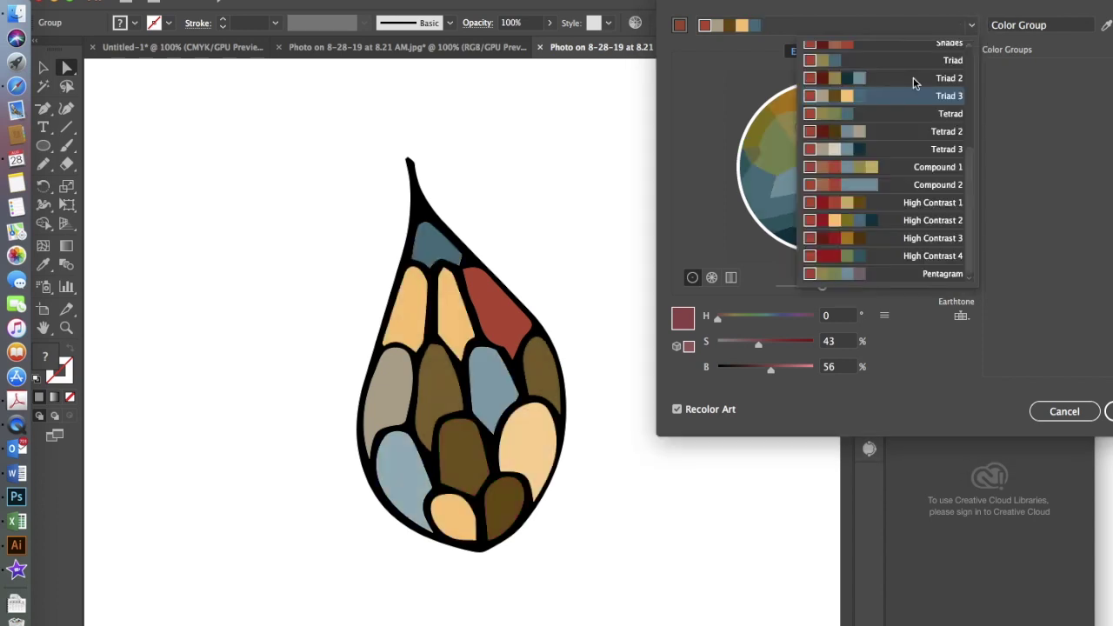
scroll(913, 78, up, 5)
click(892, 177)
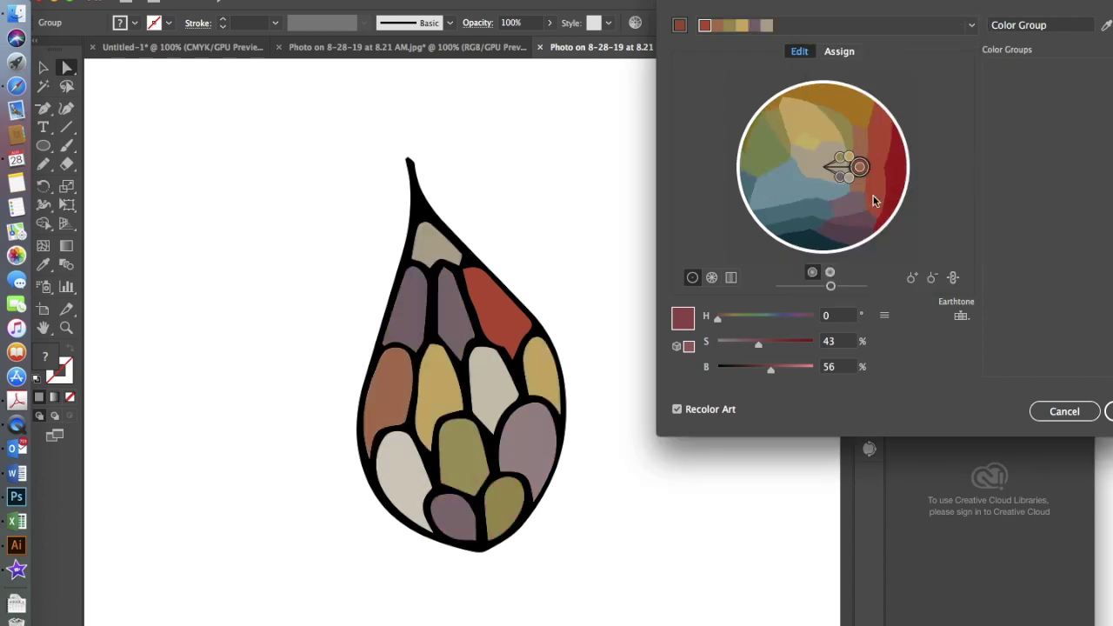
click(780, 343)
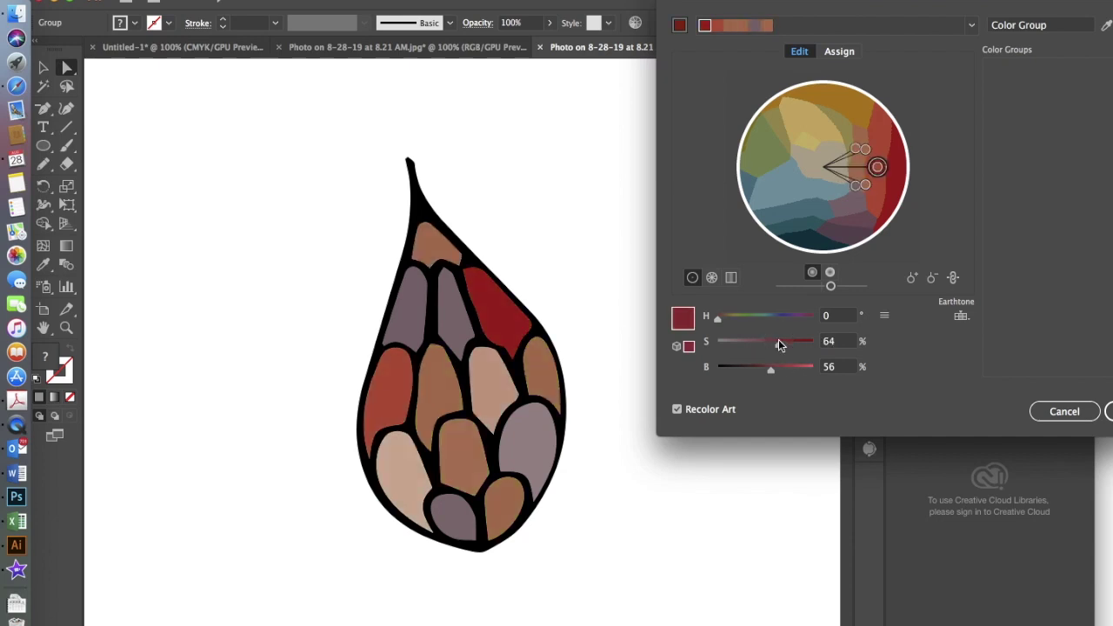
click(792, 346)
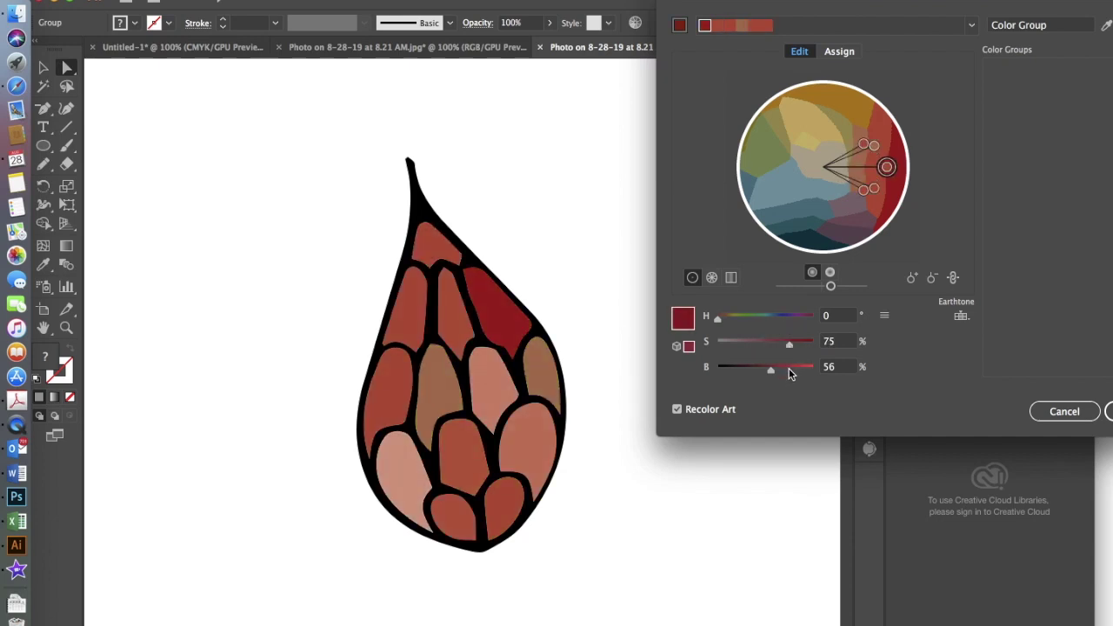
click(783, 369)
- Set base hue to green 110 and saturation 87, then apply the Left Complement harmony
click(972, 25)
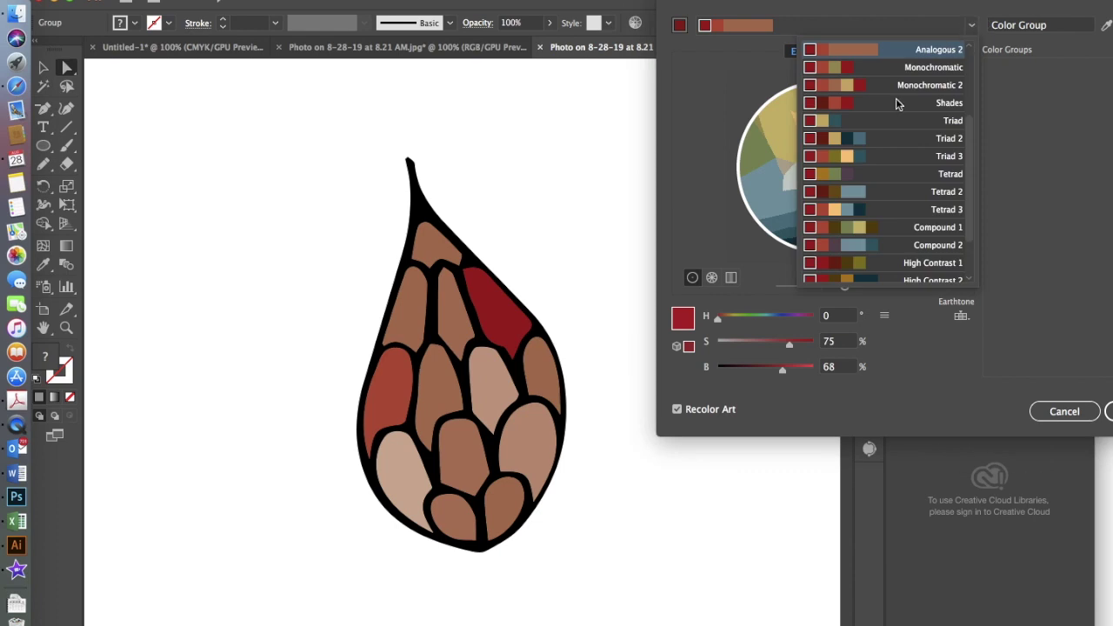
scroll(885, 179, down, 3)
click(887, 183)
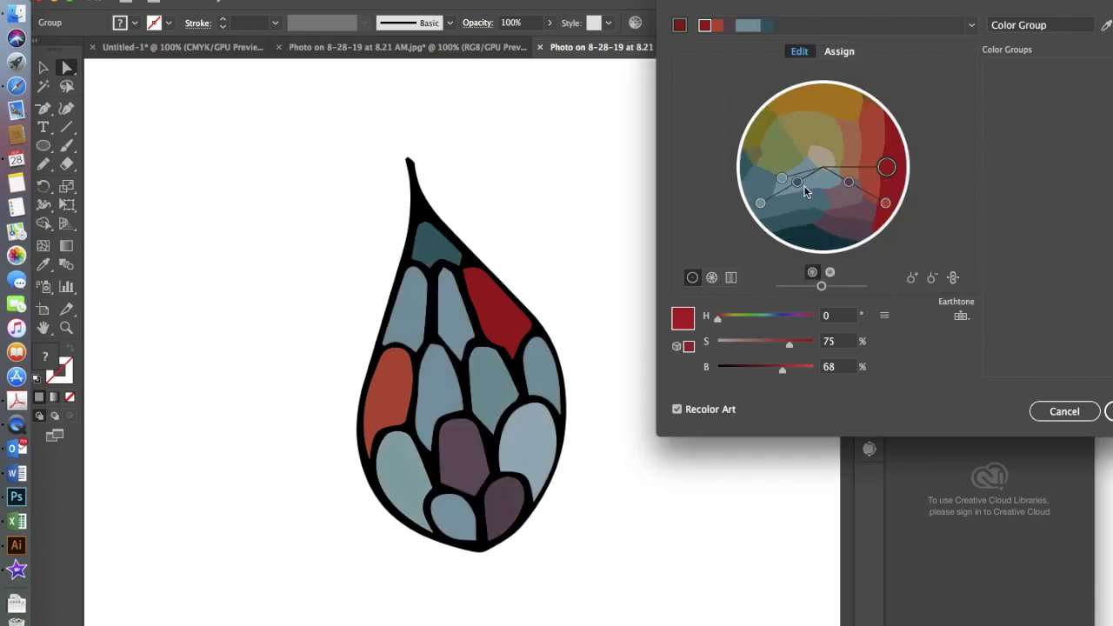
click(732, 318)
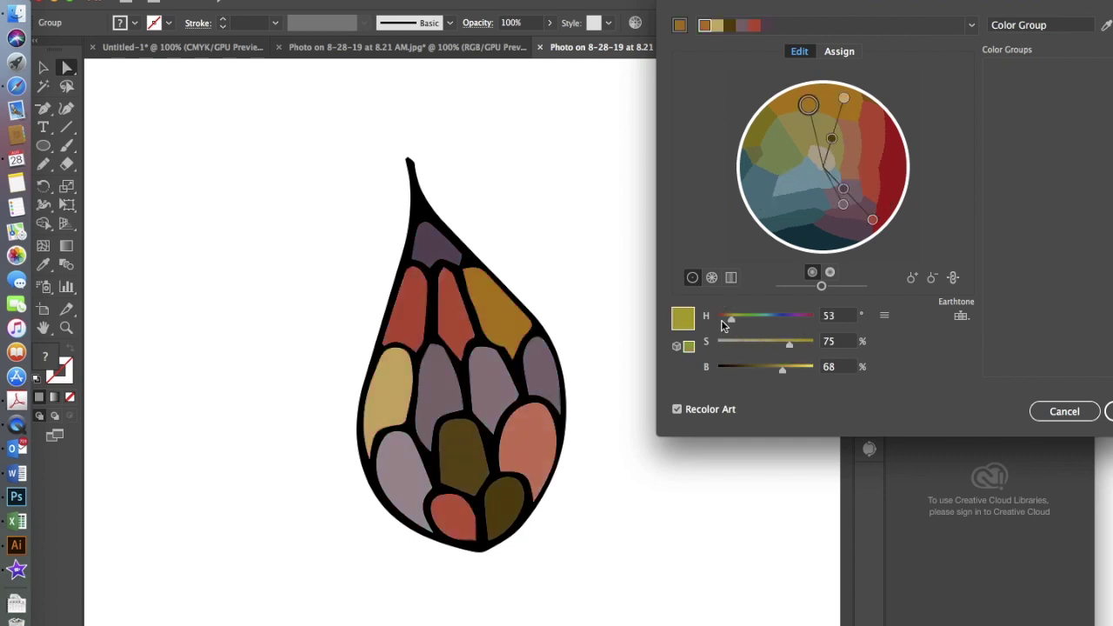
click(752, 320)
click(776, 321)
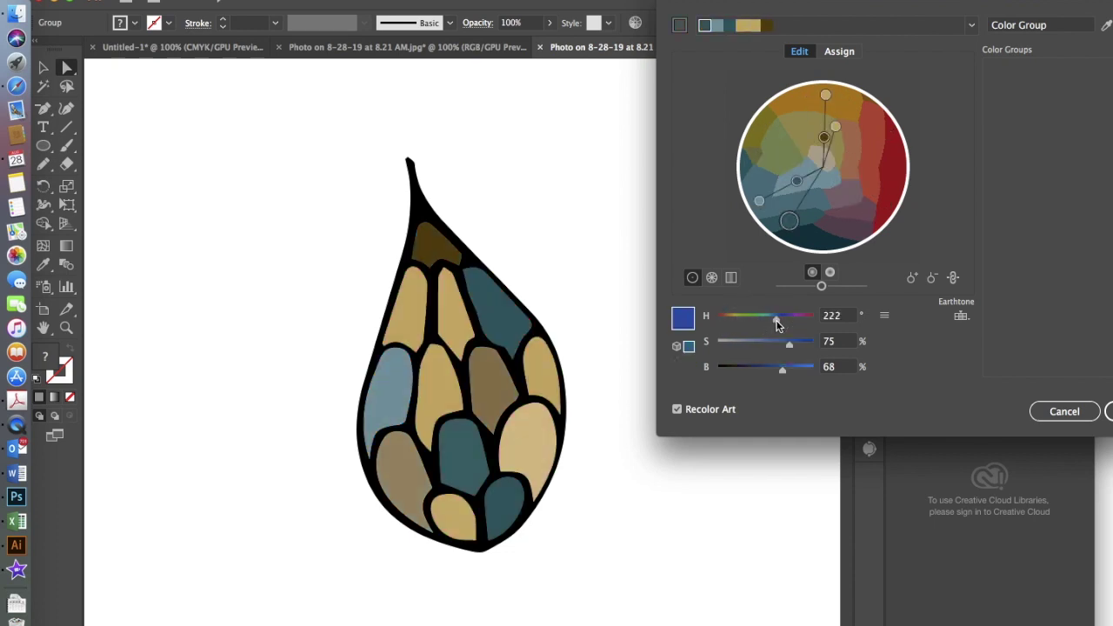
click(747, 318)
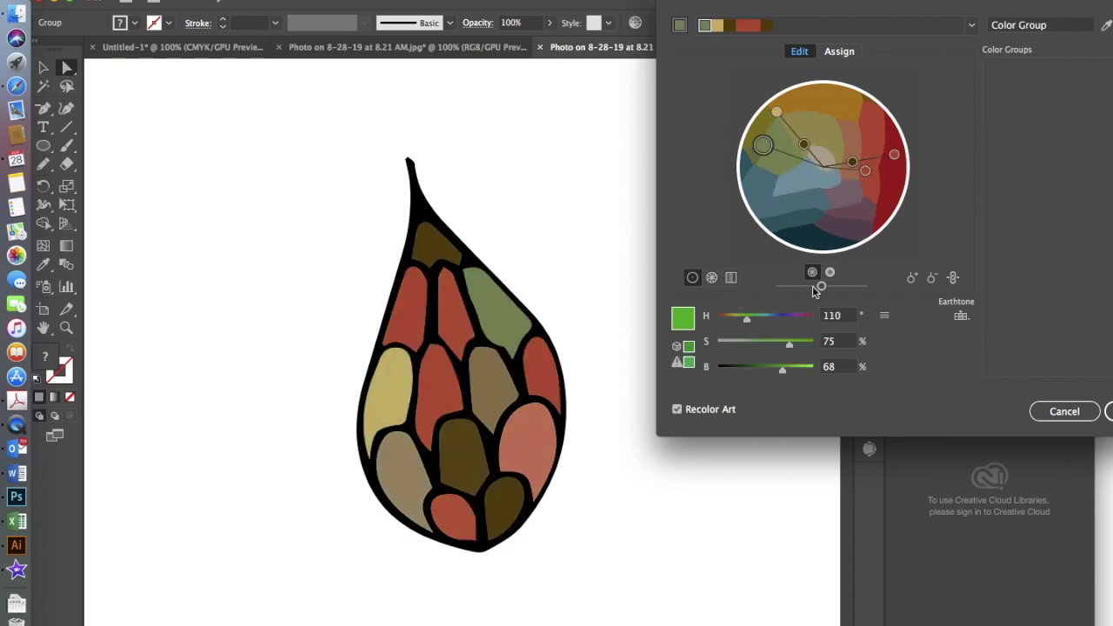
drag(792, 345, 801, 344)
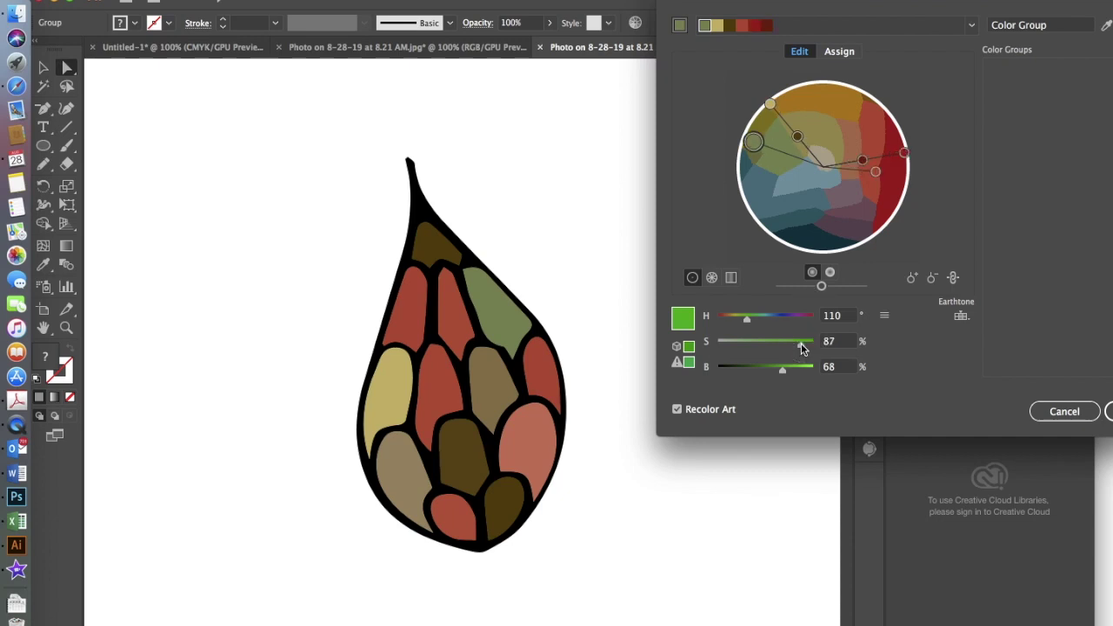
click(972, 26)
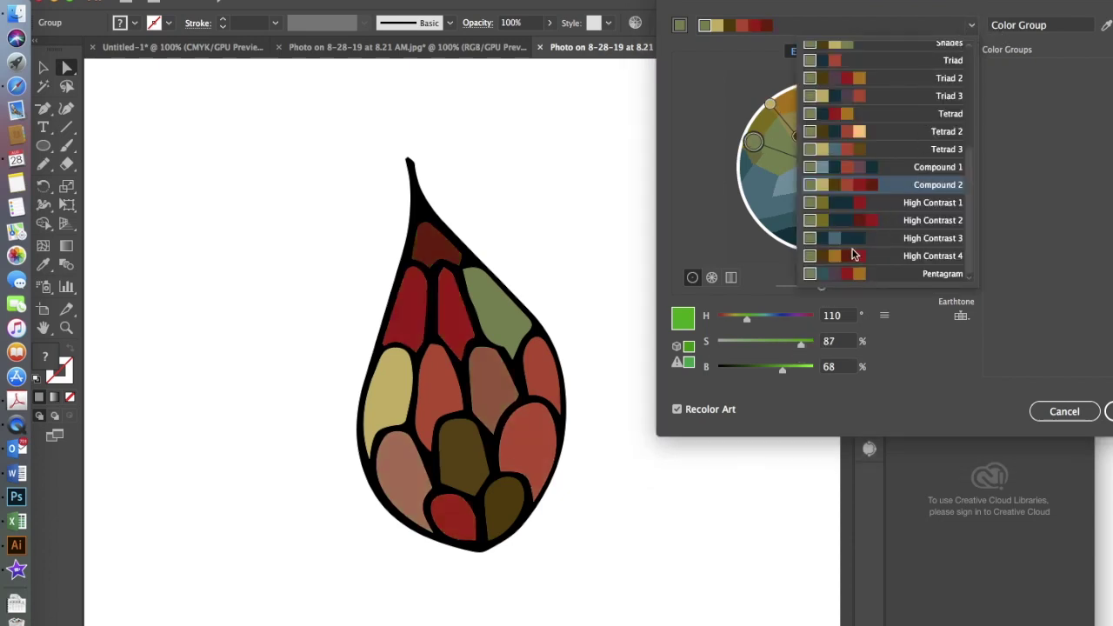
scroll(870, 196, up, 5)
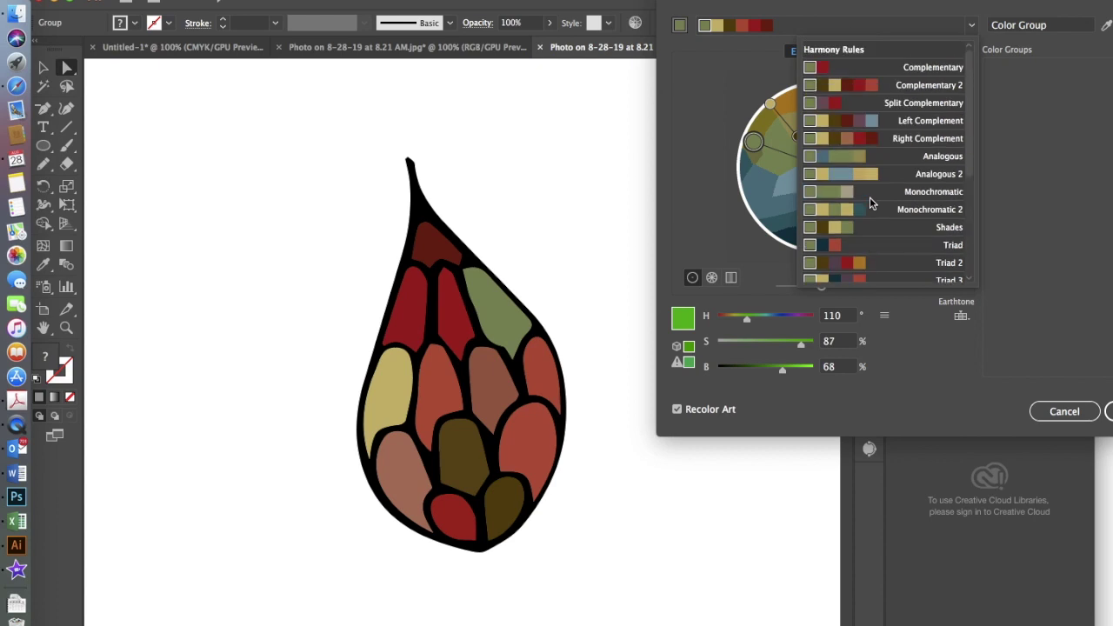
click(883, 122)
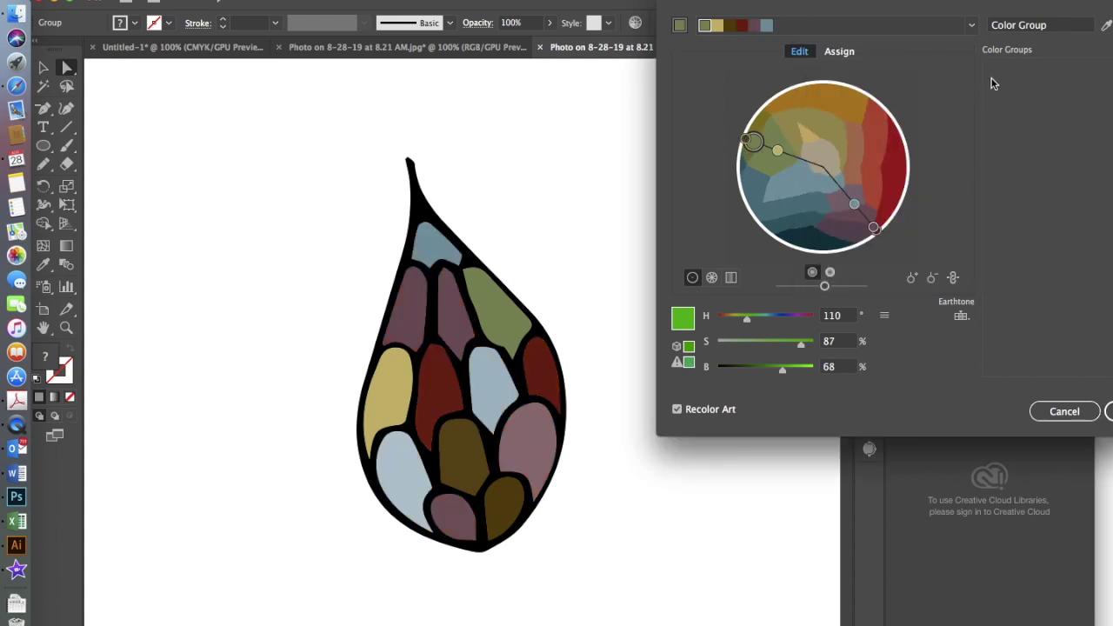
drag(998, 5, 858, 5)
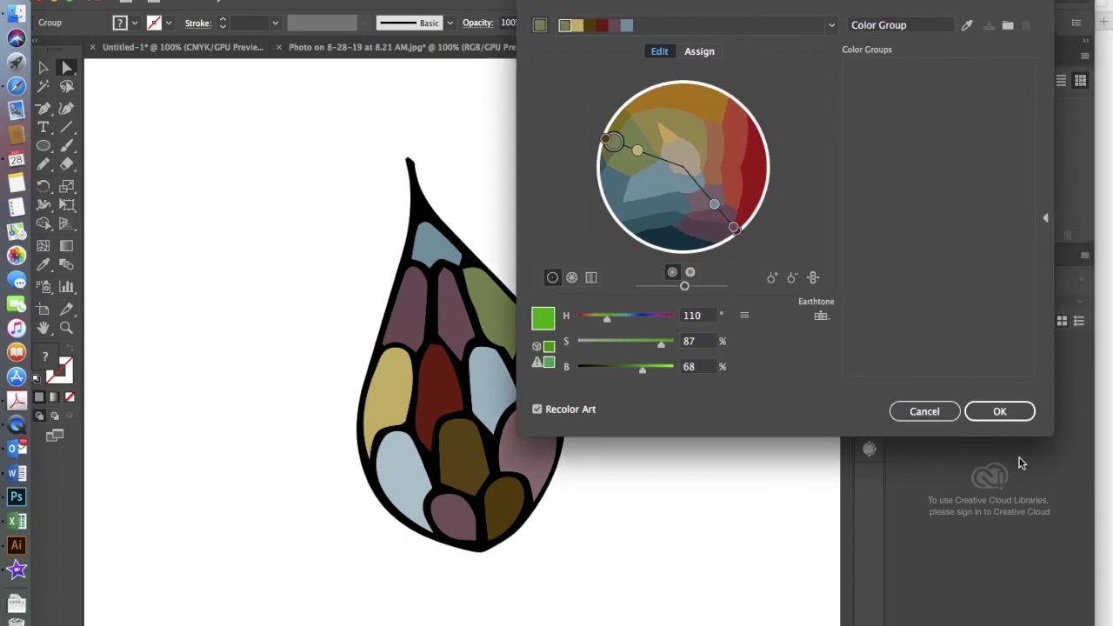
click(995, 414)
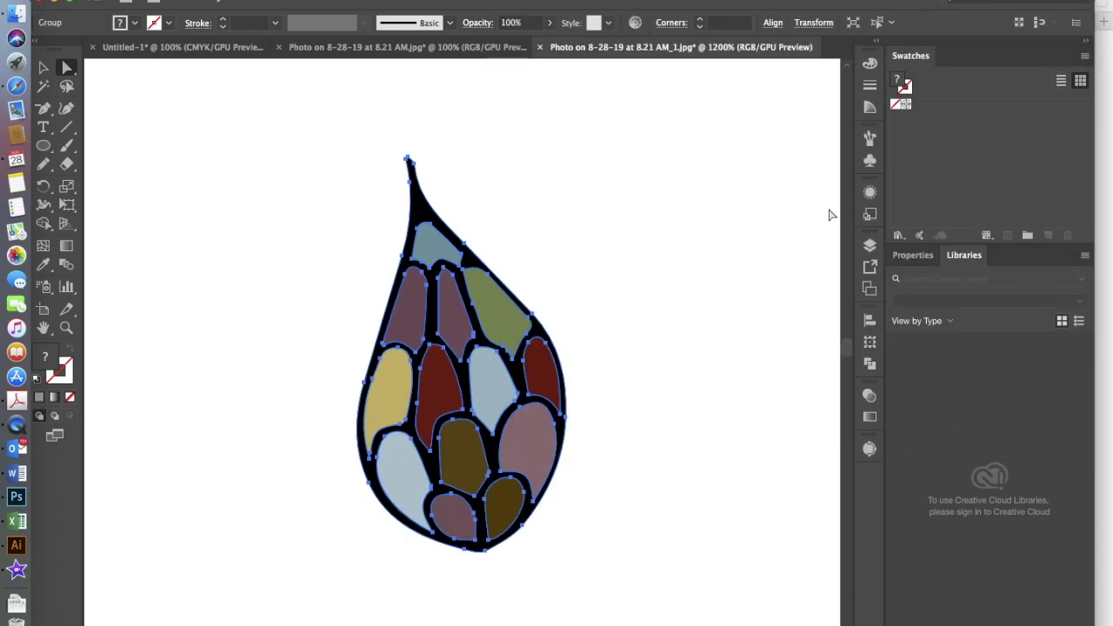
- Open the Symbols panel, select the whole recoloured leaf and drag it into the panel
click(870, 161)
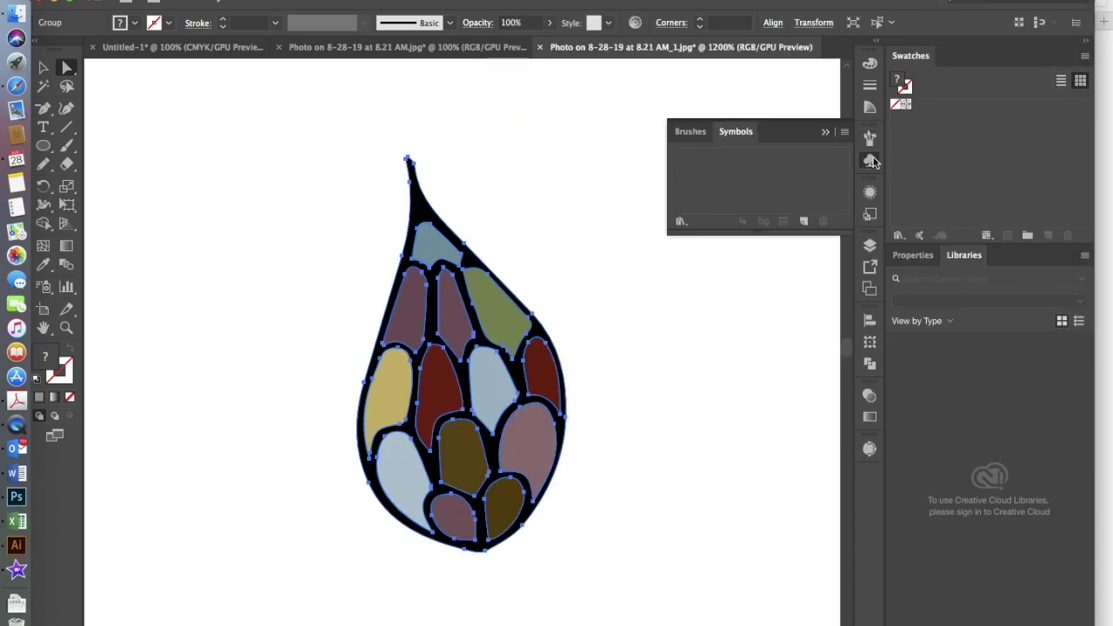
click(413, 2)
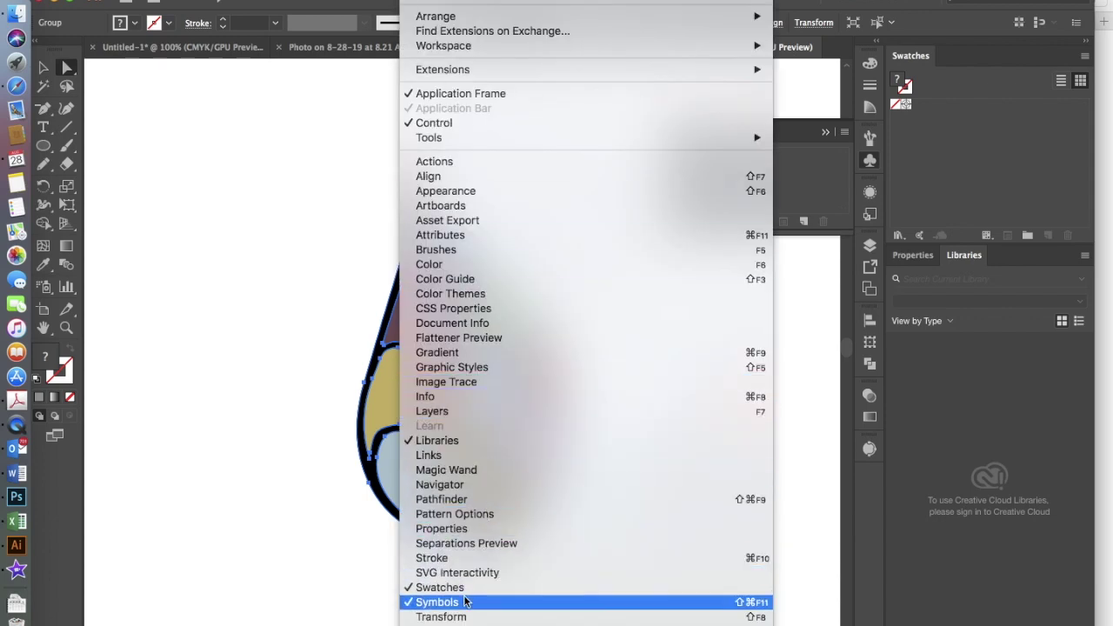
click(808, 566)
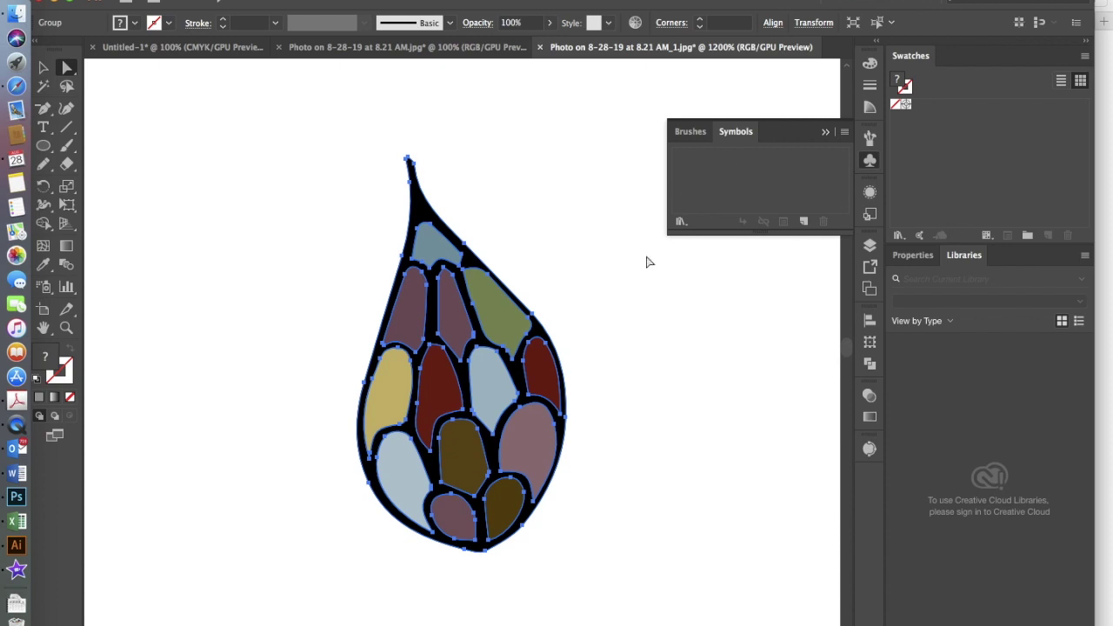
drag(299, 126, 624, 577)
drag(491, 407, 750, 209)
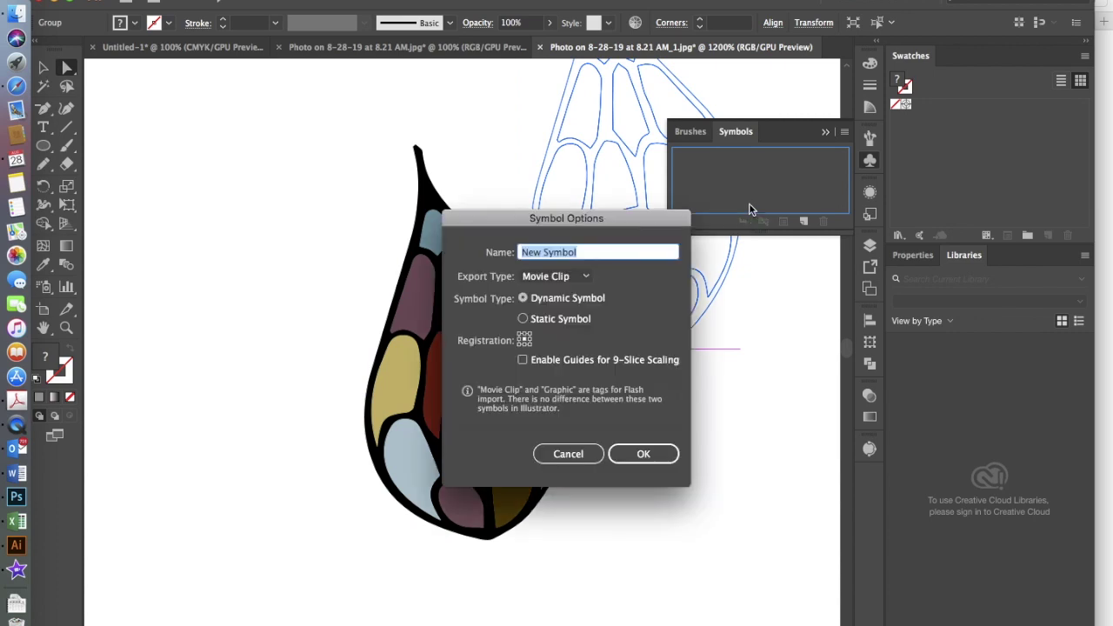
- Create the symbol 'New Symbol' with Export Type Graphic and Static Symbol
click(588, 276)
click(569, 318)
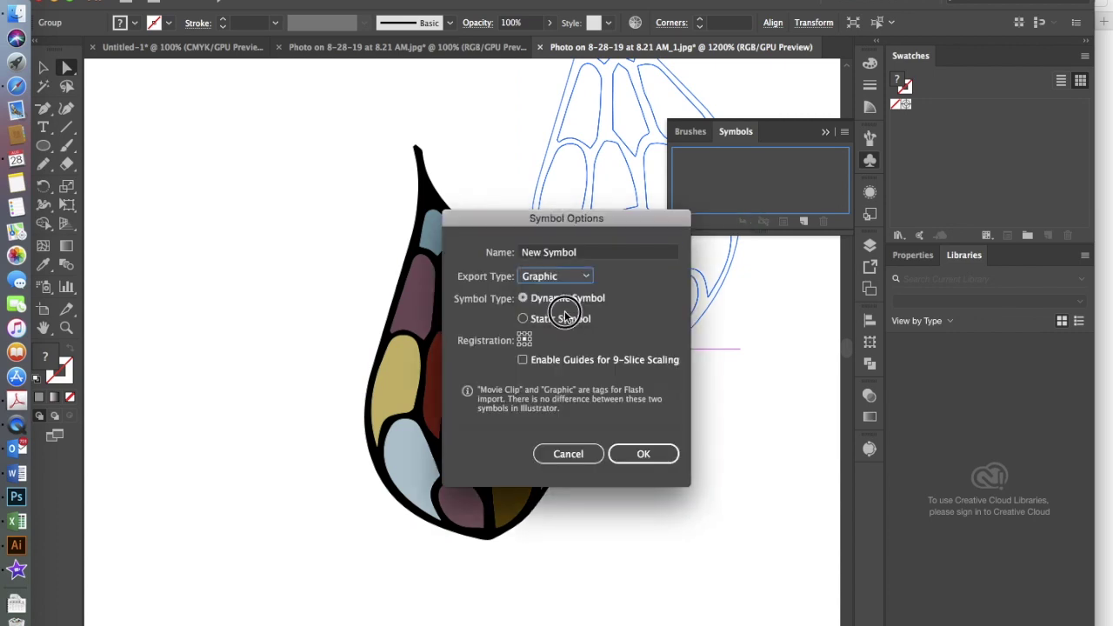
click(524, 320)
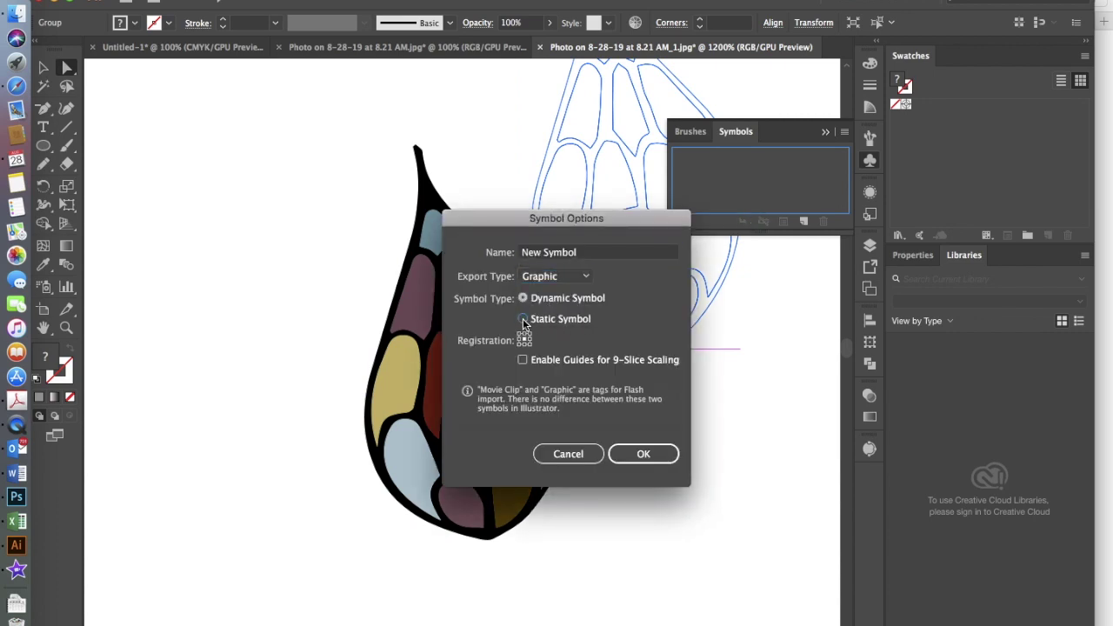
click(643, 455)
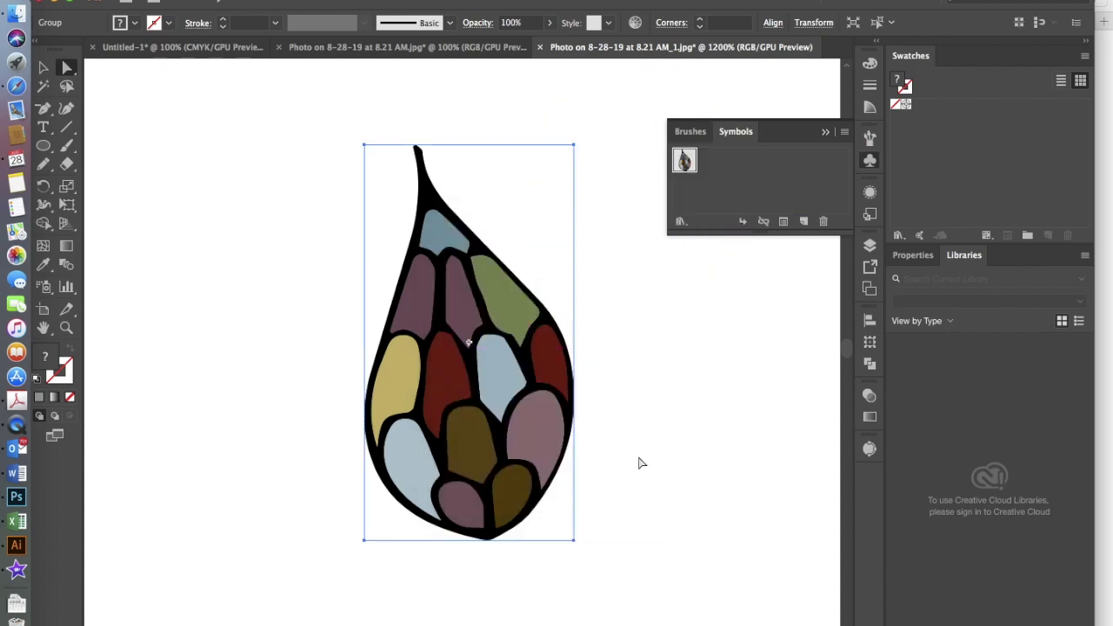
- Break the canvas leaf's link to the symbol and reselect all its paths
click(704, 383)
click(521, 348)
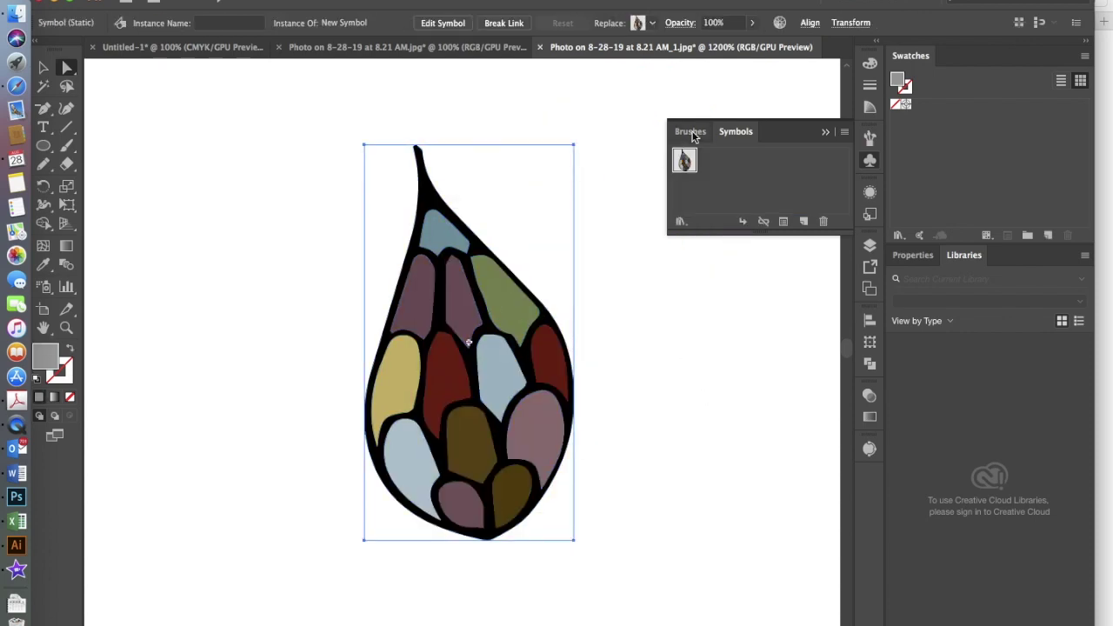
click(844, 133)
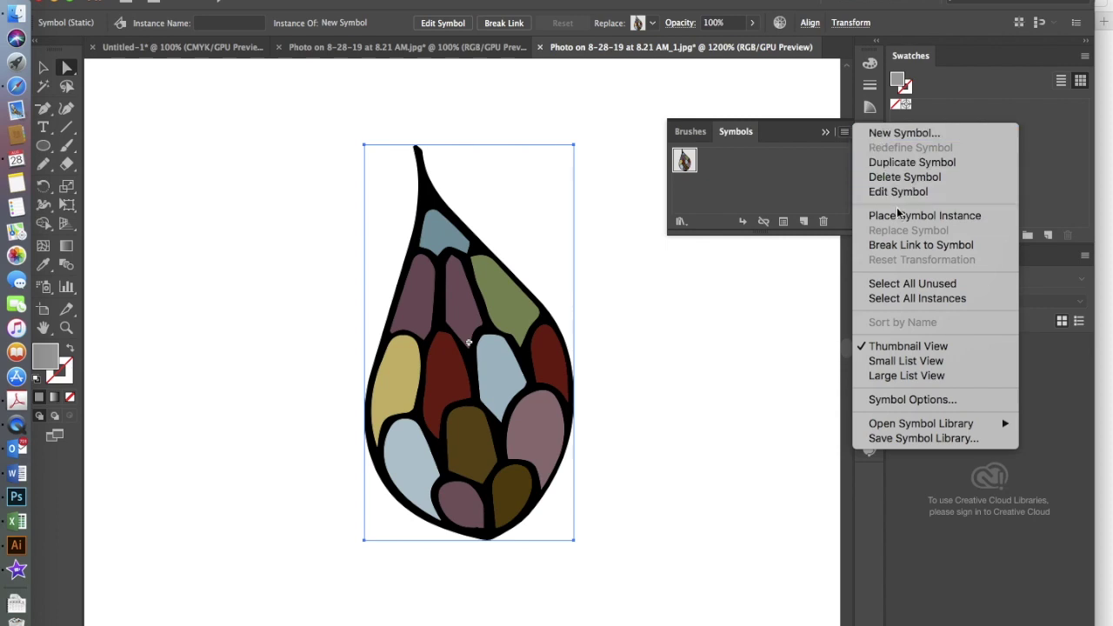
click(909, 244)
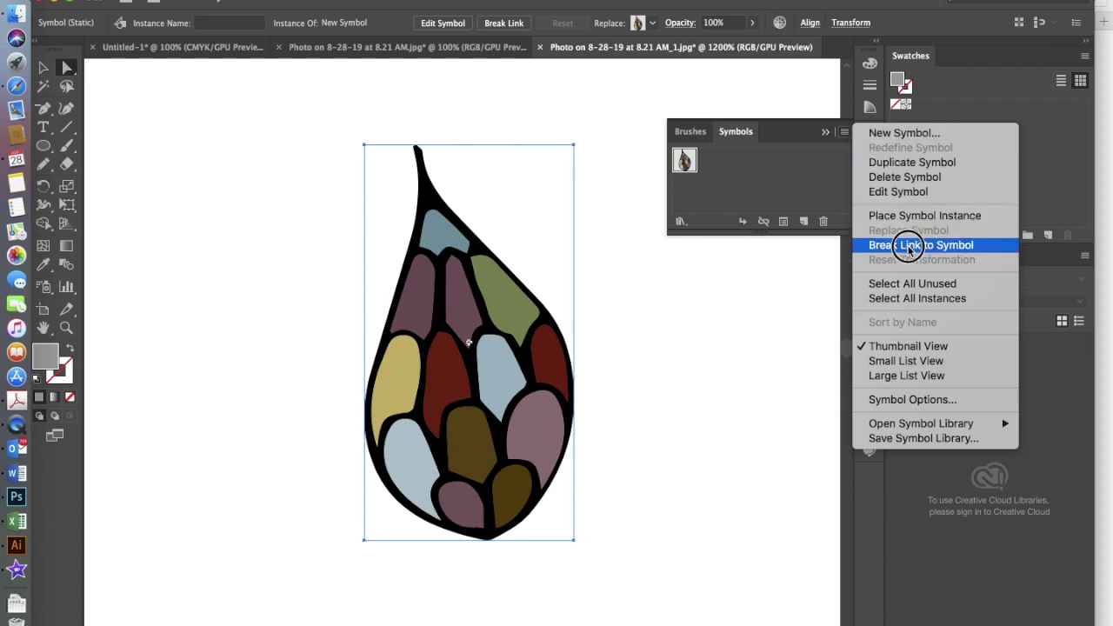
click(659, 381)
drag(338, 122, 636, 589)
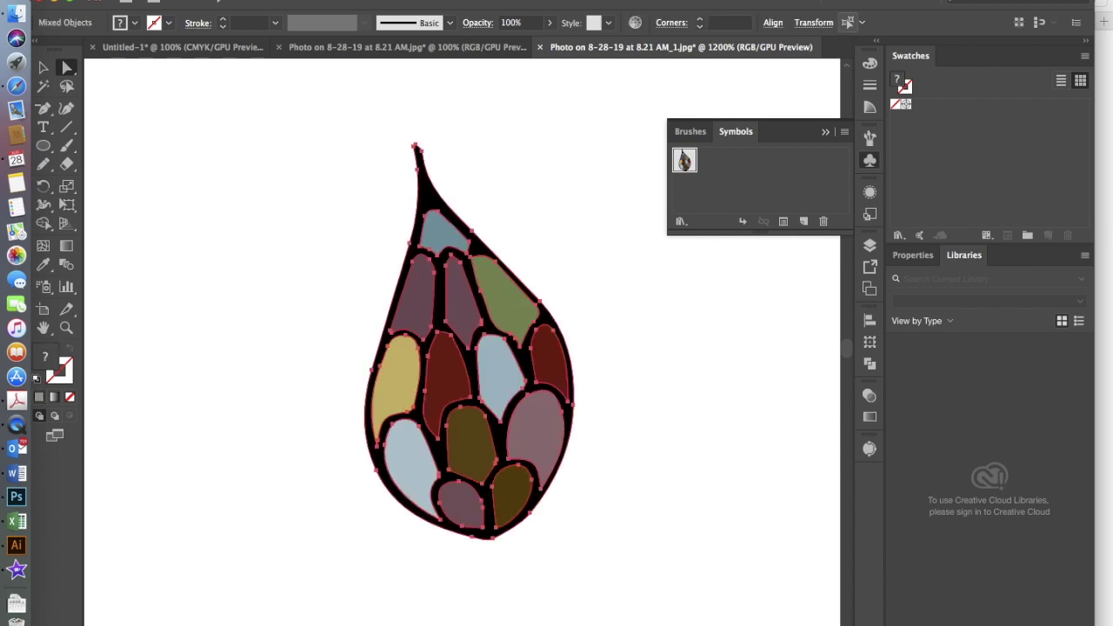
click(638, 24)
- Limit the leaf colours to the Bright library and apply the Analogous 2 harmony
click(659, 51)
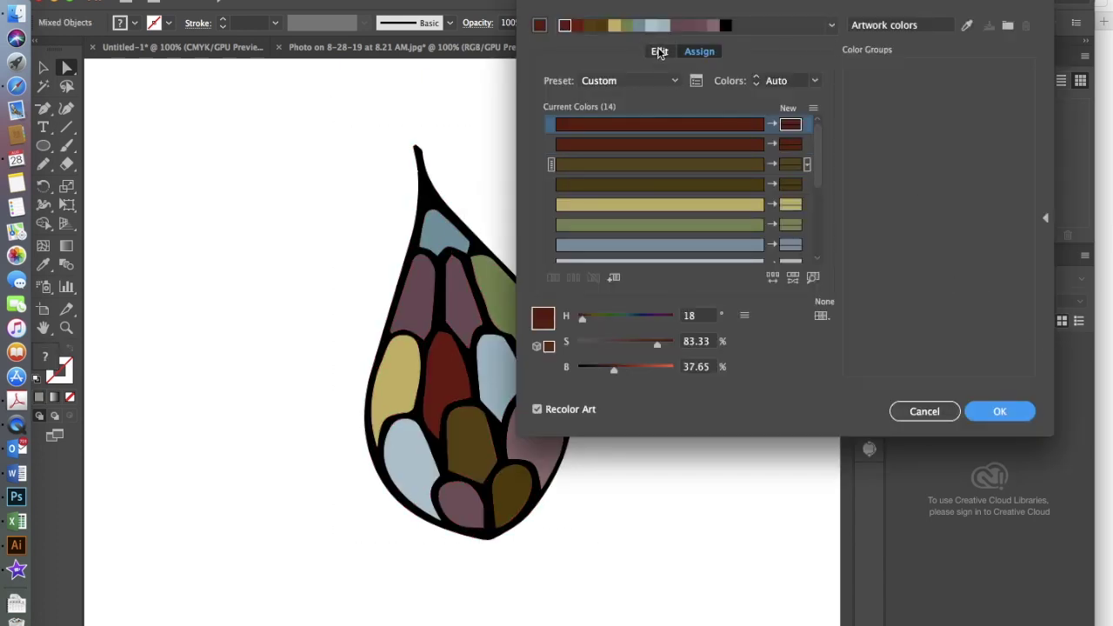
click(821, 314)
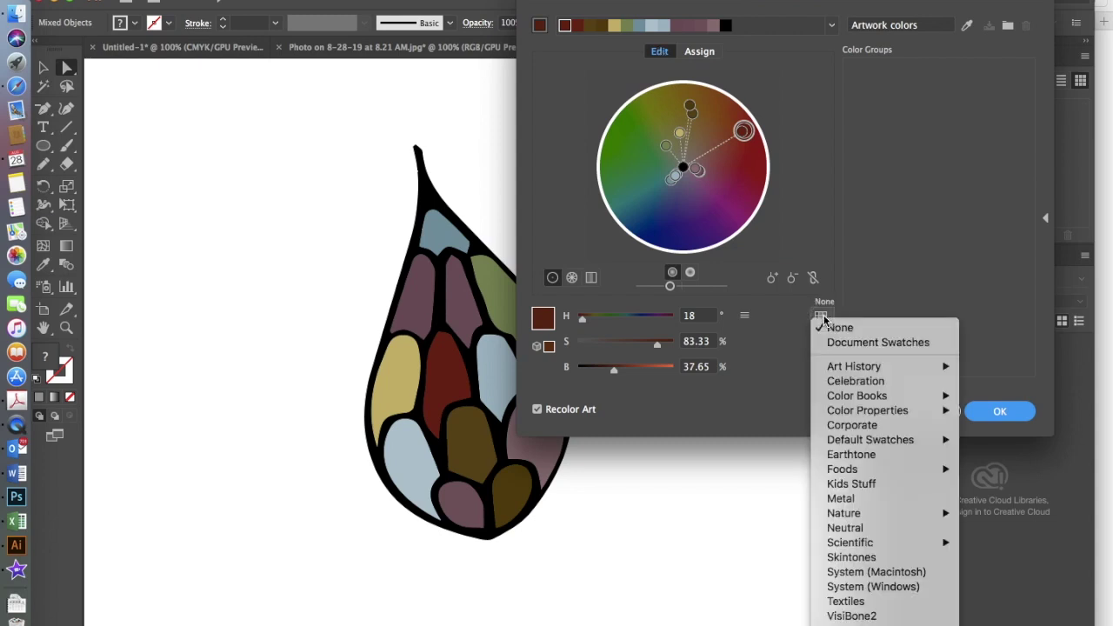
mouse_move(860, 403)
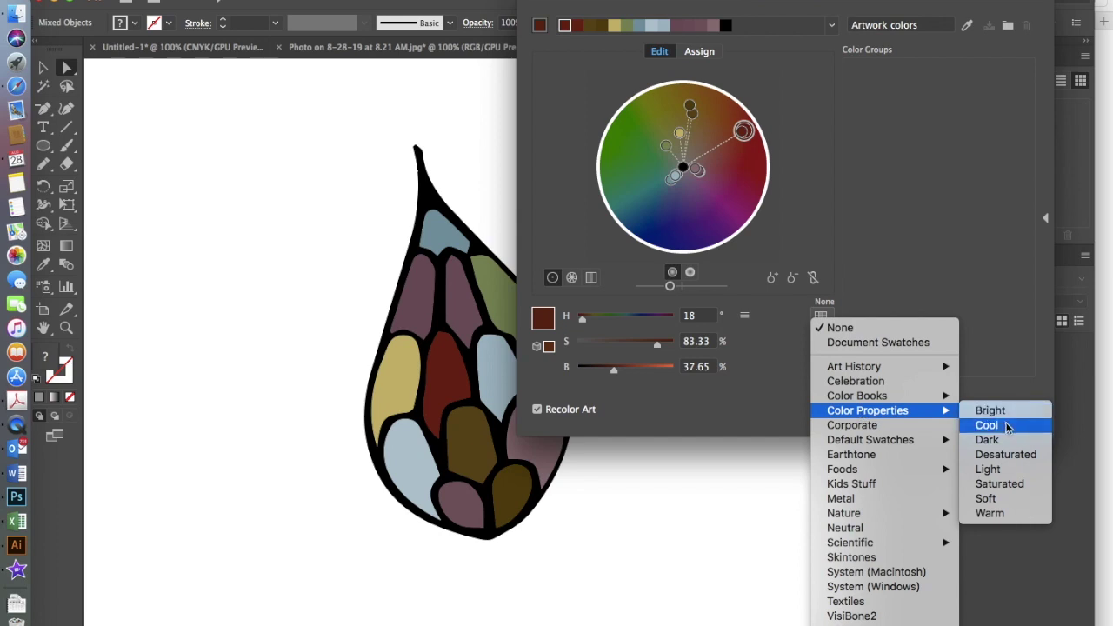
click(993, 412)
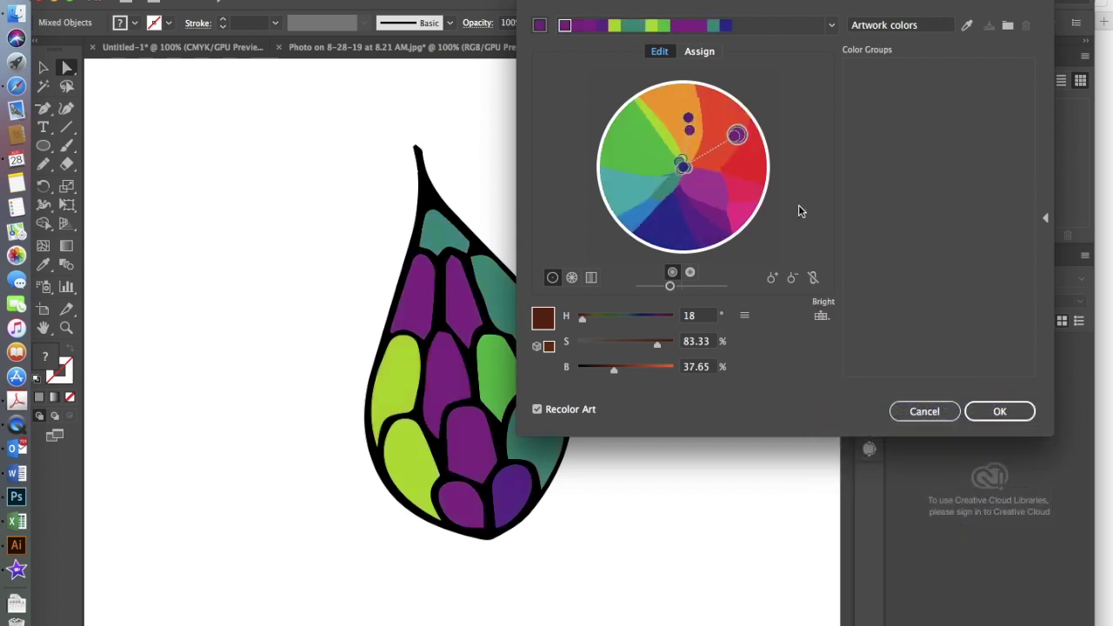
click(830, 25)
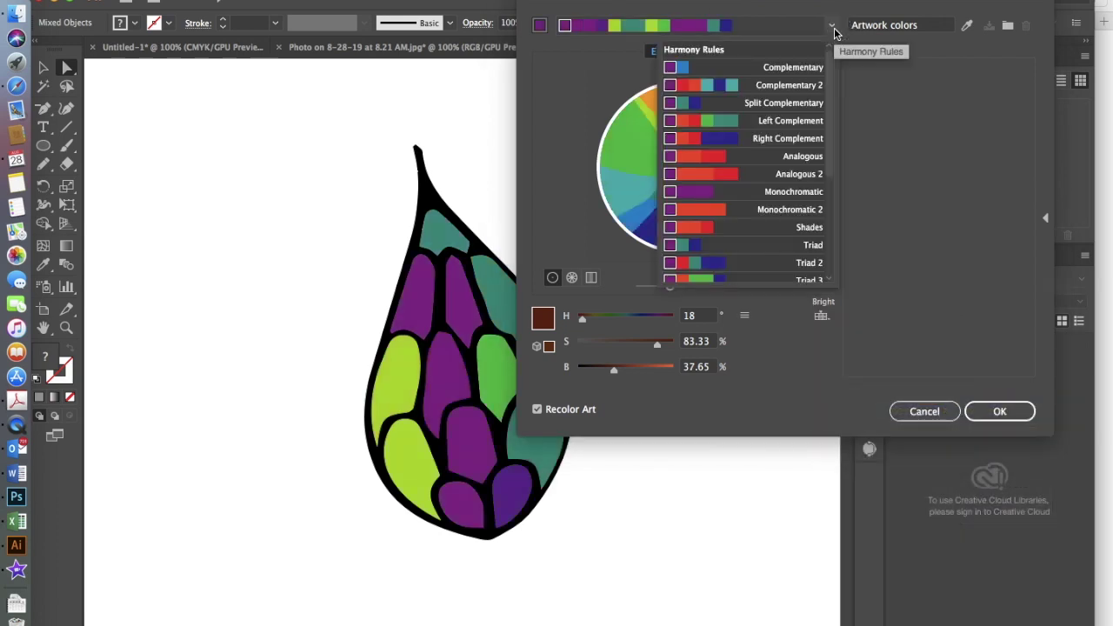
click(753, 174)
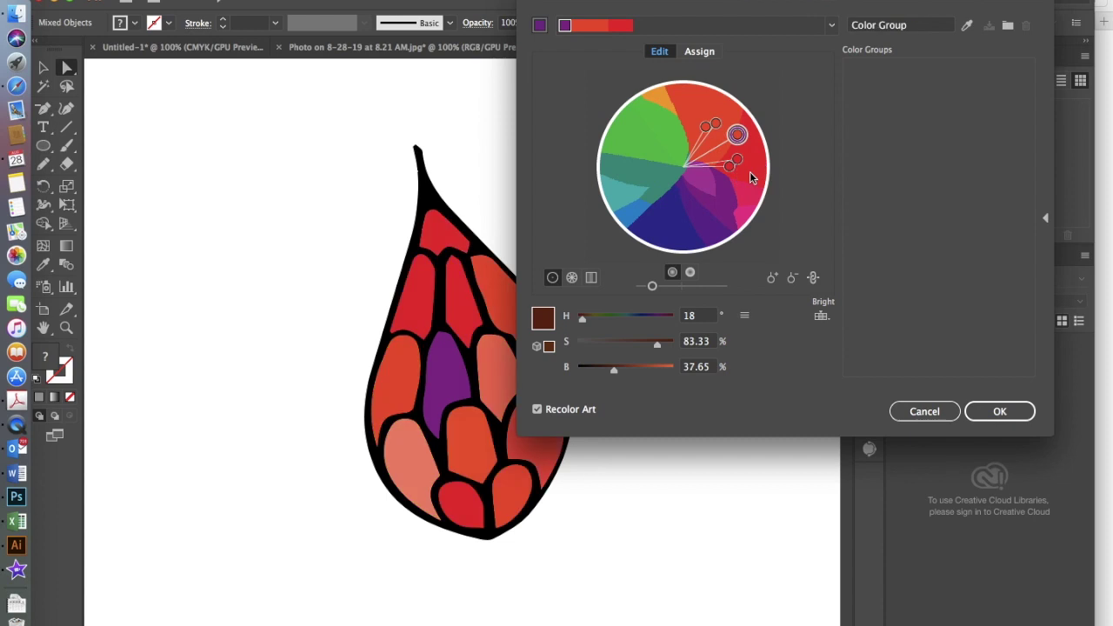
- Set saturation 62 and brightness 57, apply High Contrast 3, and accept the recolour
click(639, 345)
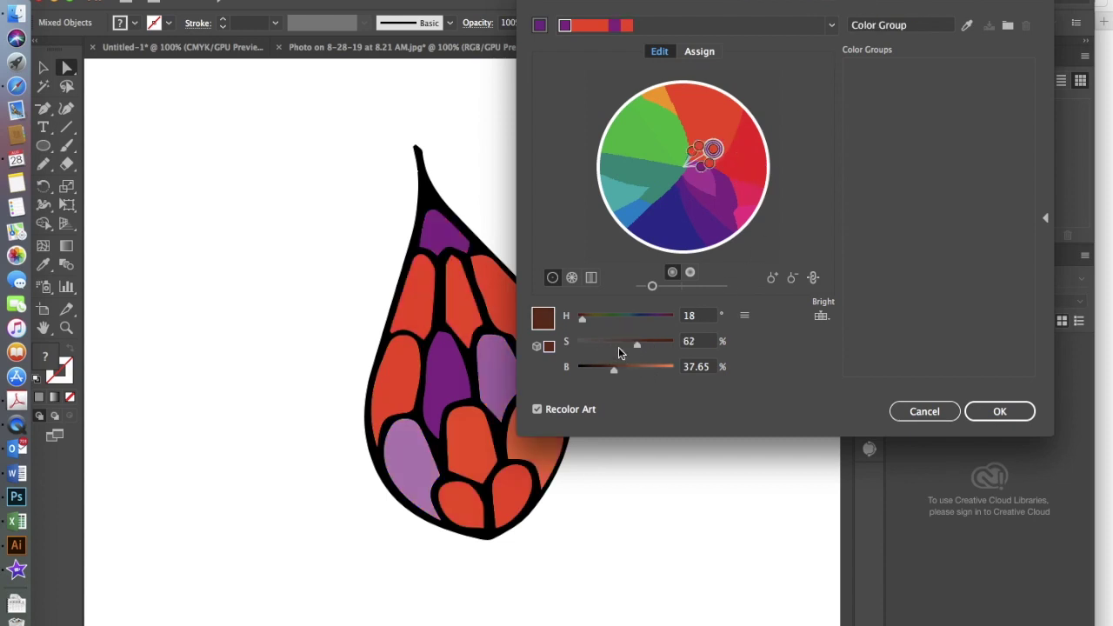
click(633, 370)
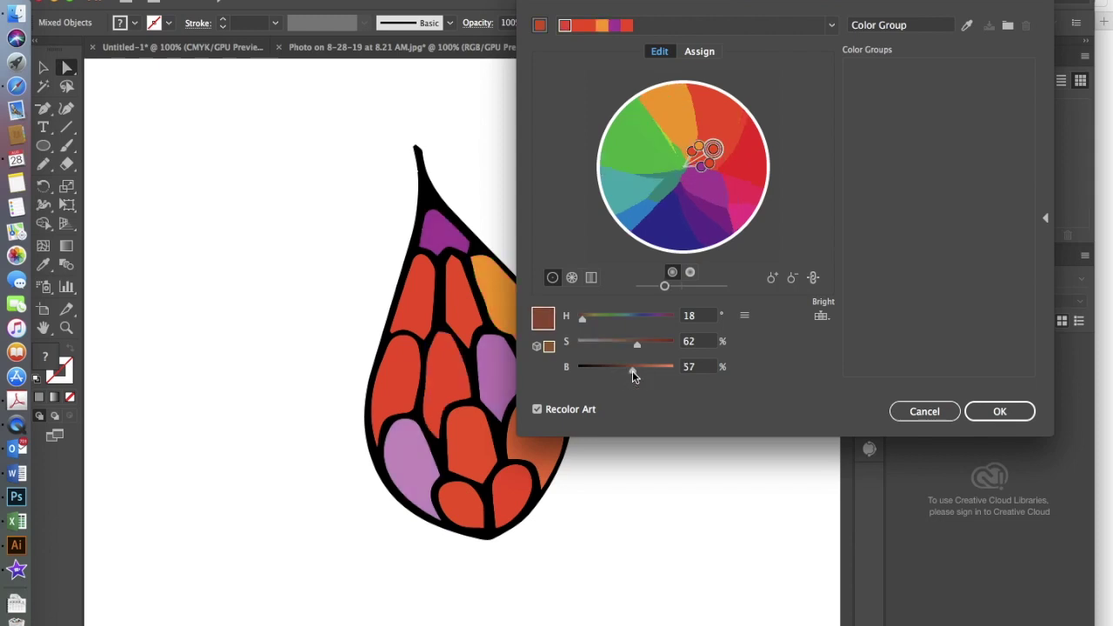
click(832, 26)
scroll(736, 203, down, 3)
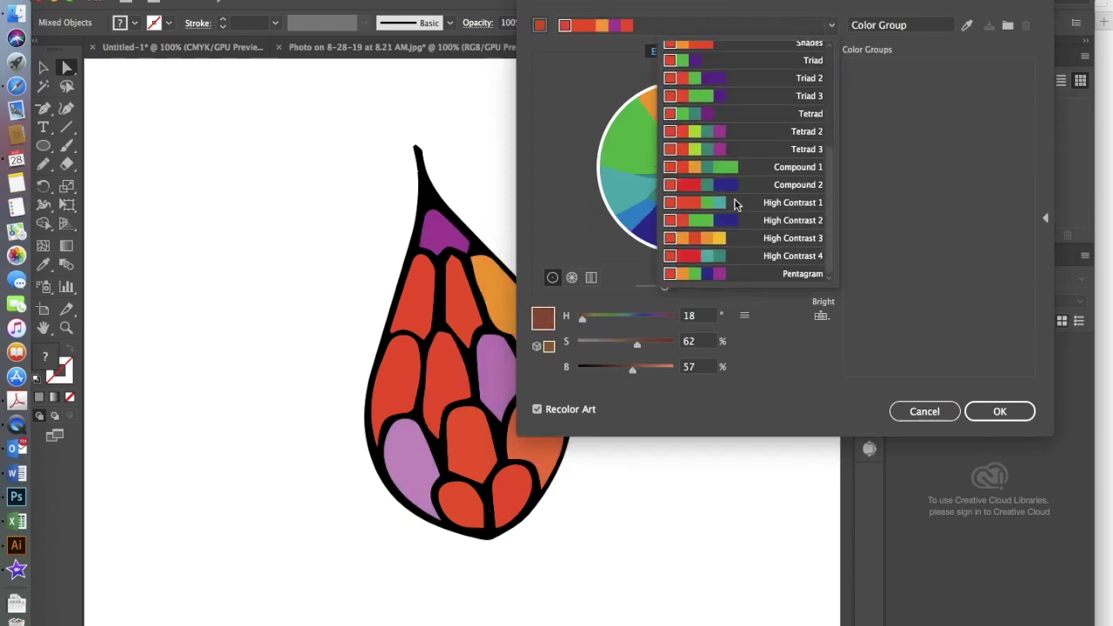
click(713, 237)
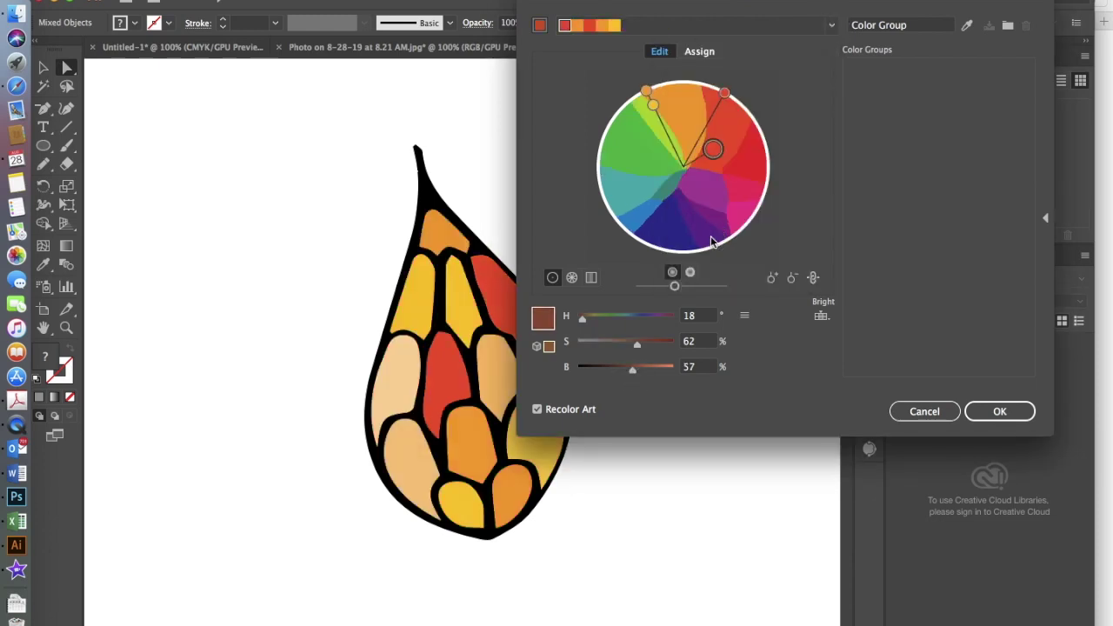
click(1011, 413)
click(720, 492)
- Save the warm leaf as static Graphic symbol 'New Symbol 1', then delete it from the artboard
drag(311, 105, 626, 537)
drag(505, 409, 798, 171)
click(556, 276)
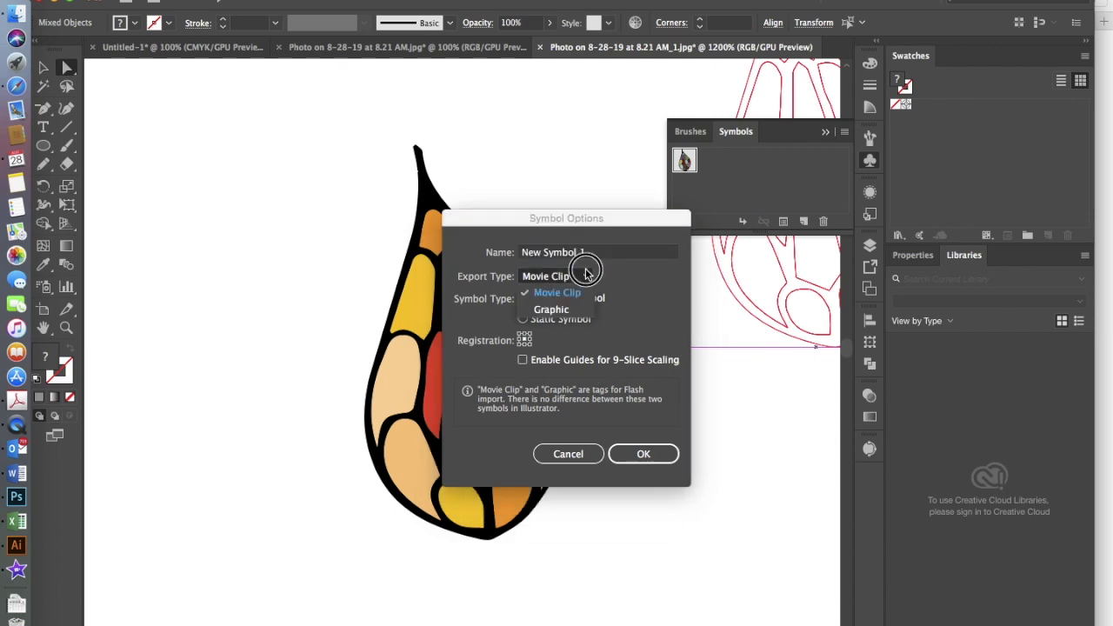
click(573, 313)
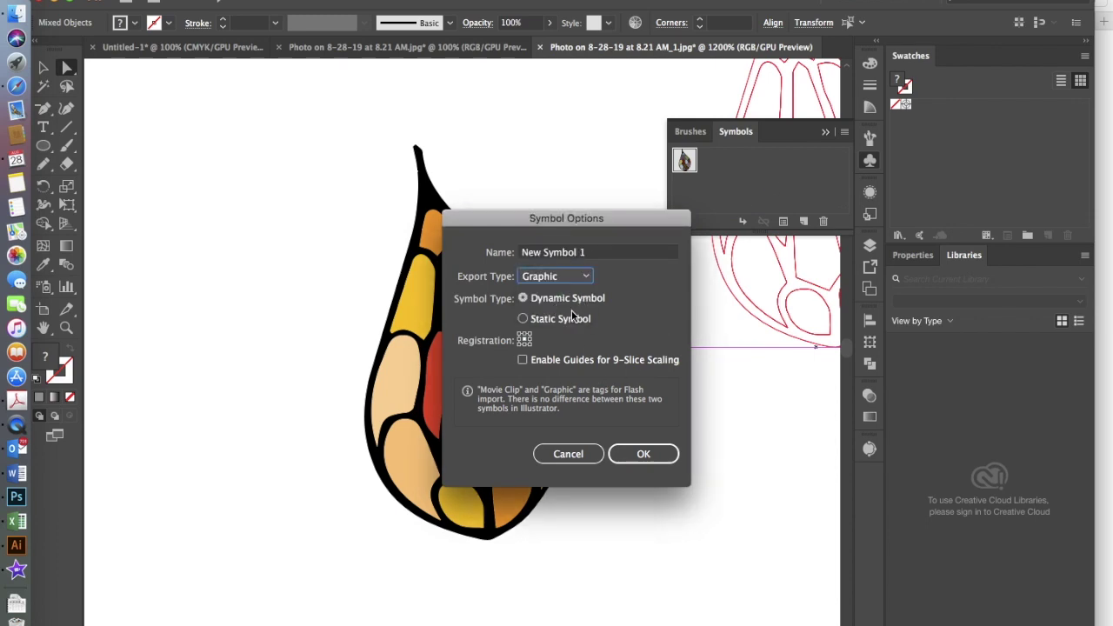
click(524, 319)
click(642, 453)
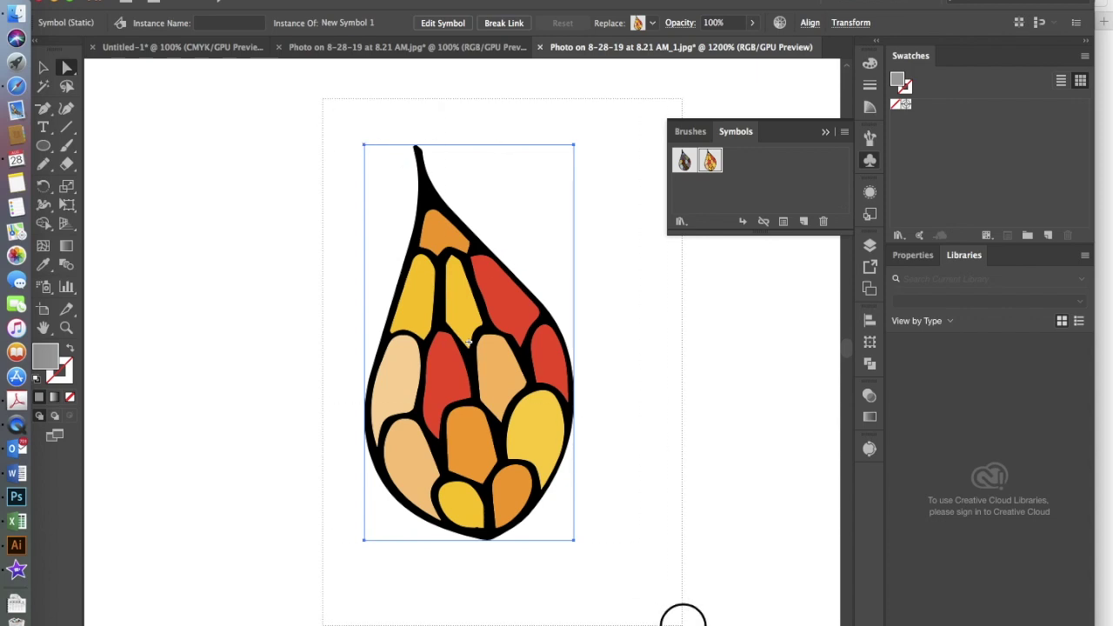
scroll(681, 617, down, 2)
key(Delete)
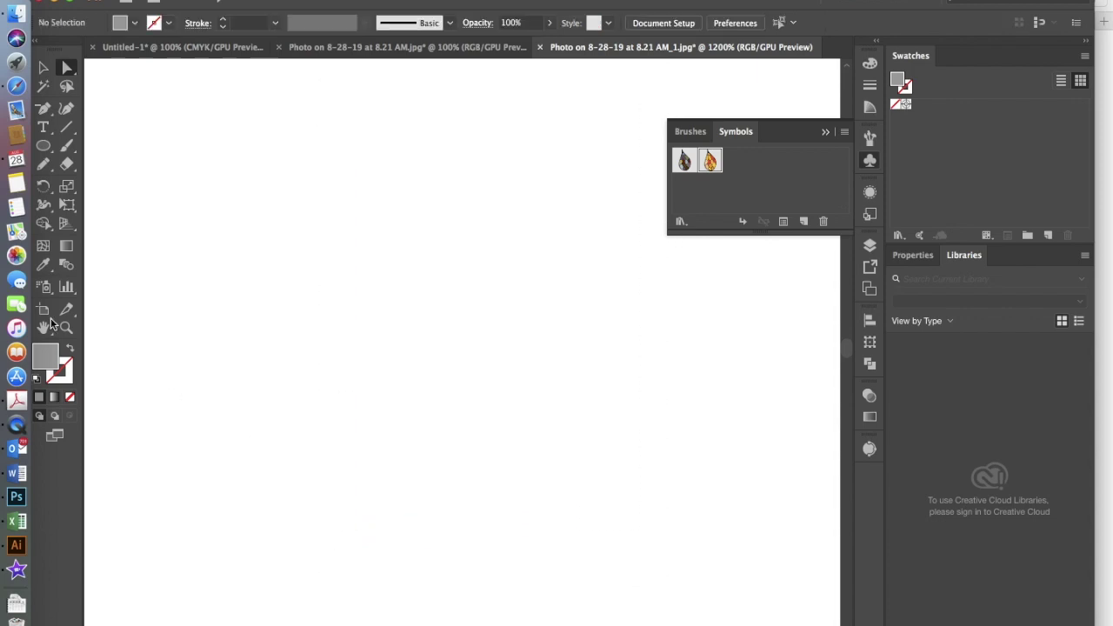
- Select the Symbol Sprayer and confirm its options at intensity 1 and density 5
click(45, 286)
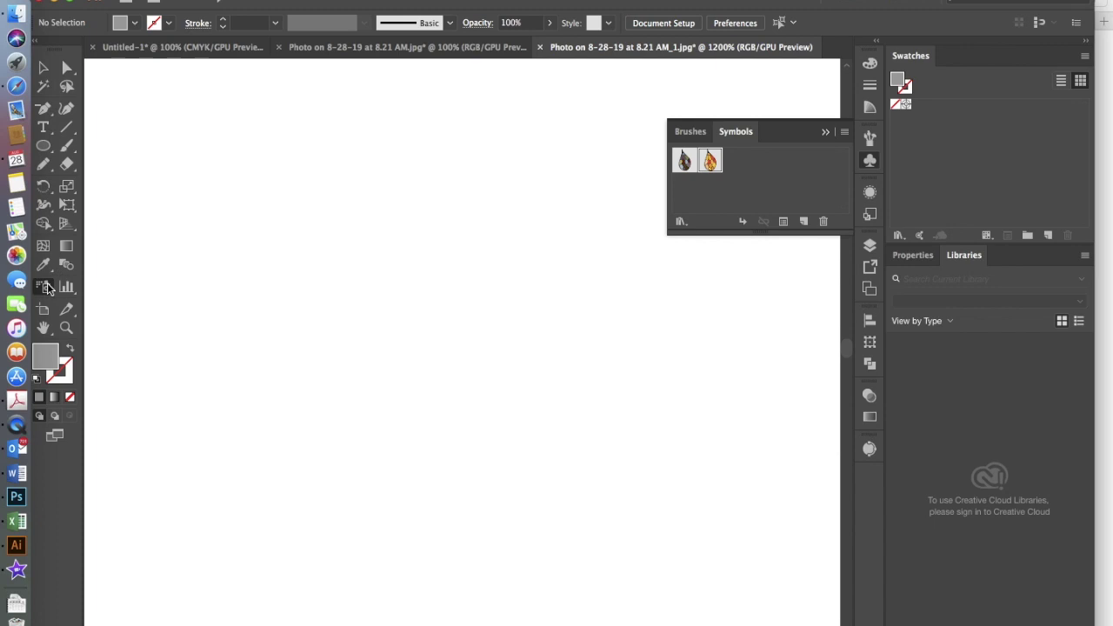
double_click(44, 287)
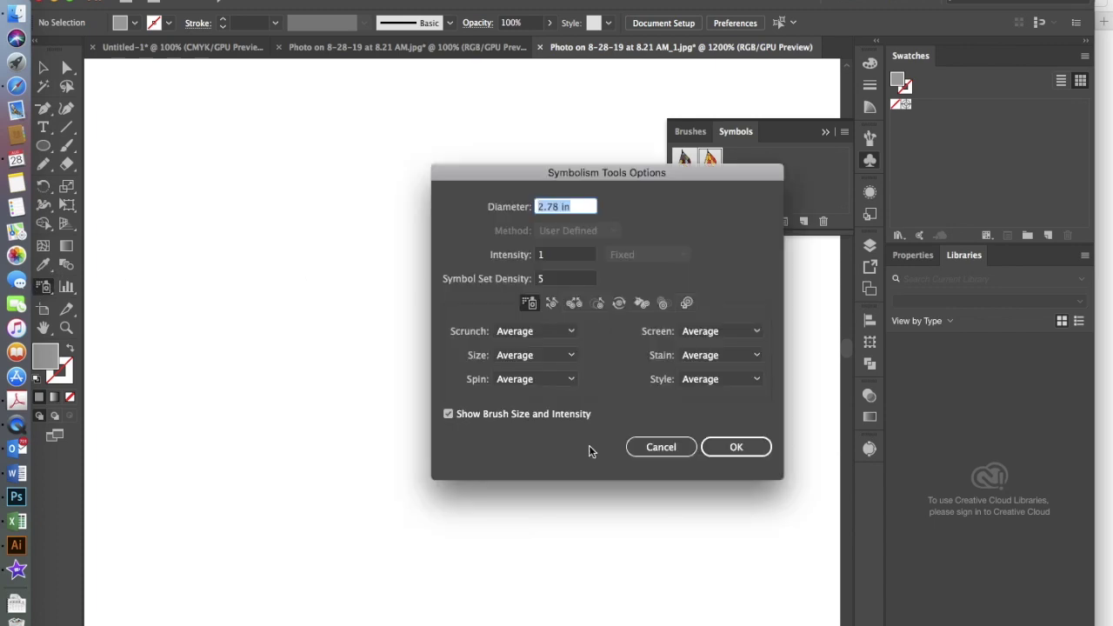
click(549, 254)
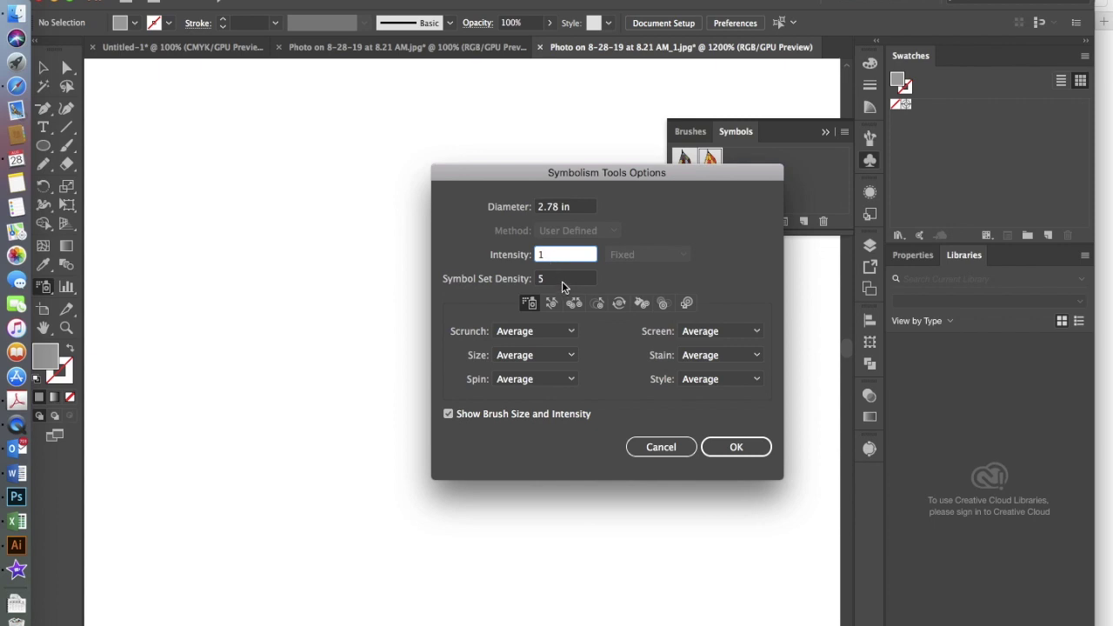
click(735, 448)
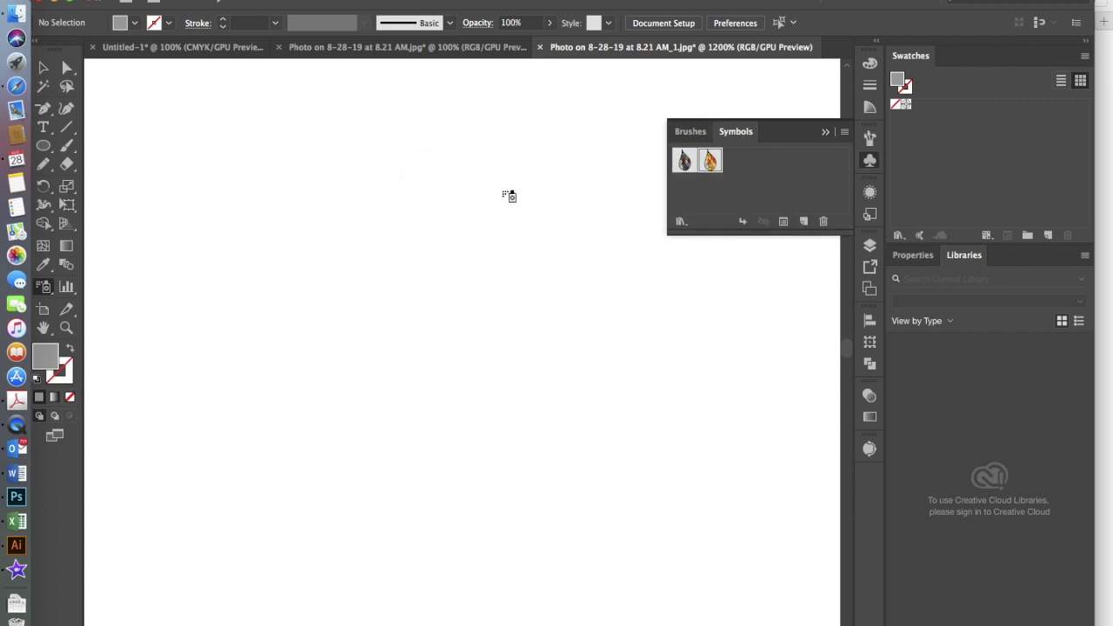
- Spray one 'New Symbol 1' leaf instance onto the artboard and scale it up
click(403, 241)
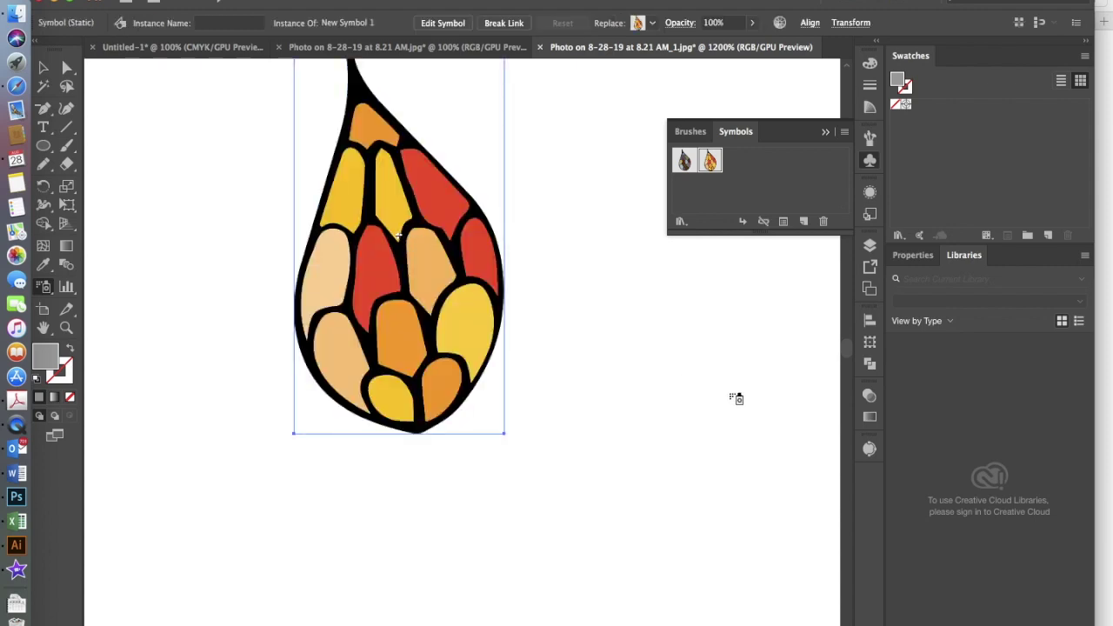
key(super+minus)
key(super+minus)
key(super+minus)
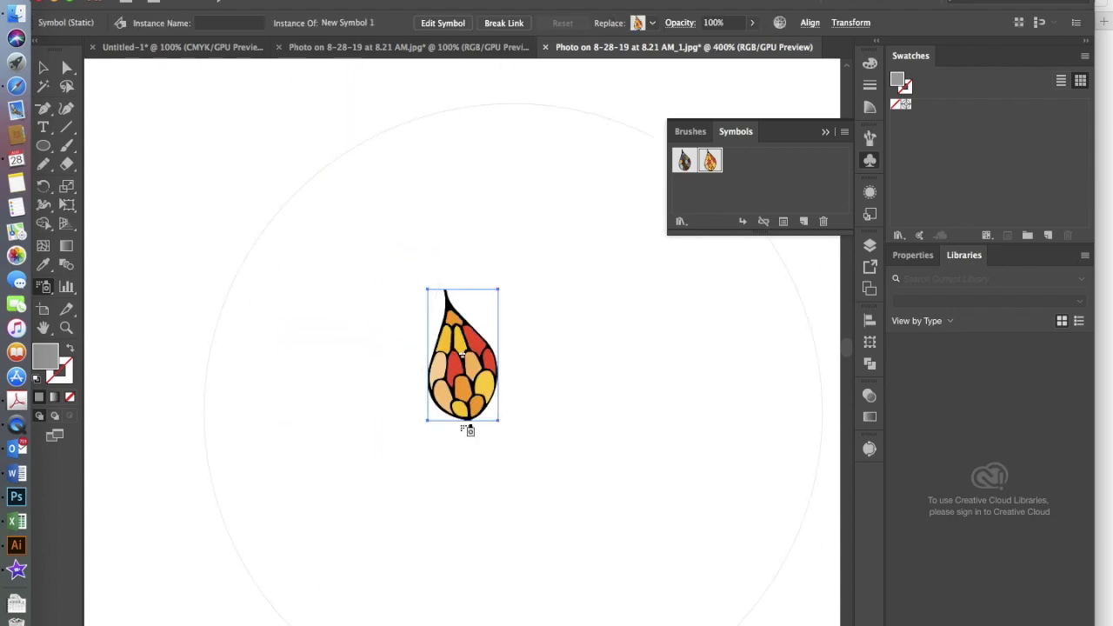
click(67, 206)
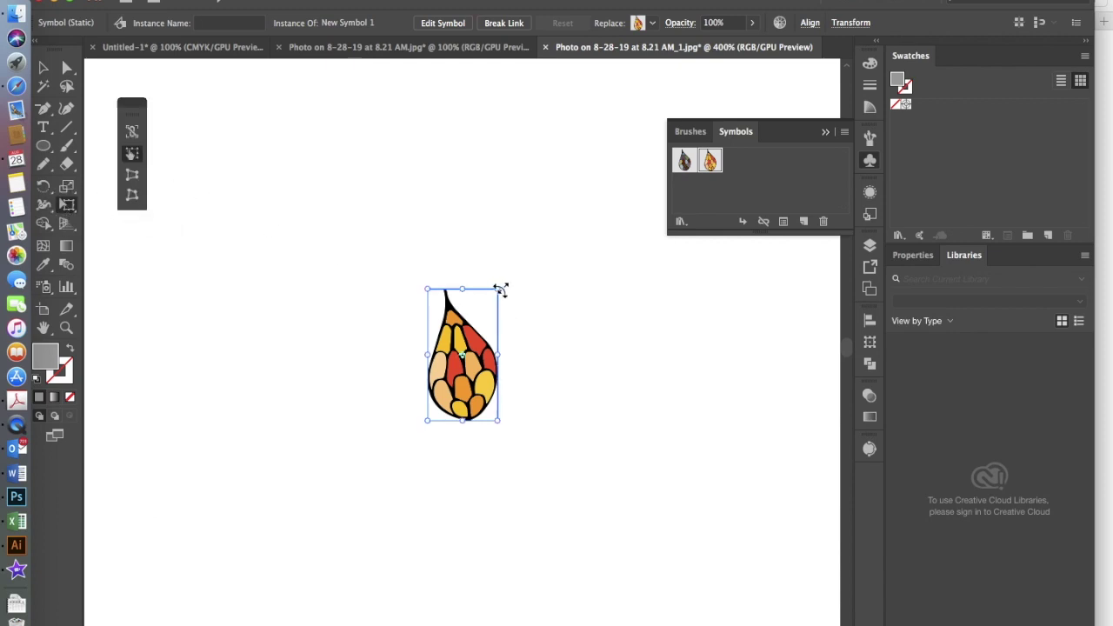
drag(501, 290, 604, 200)
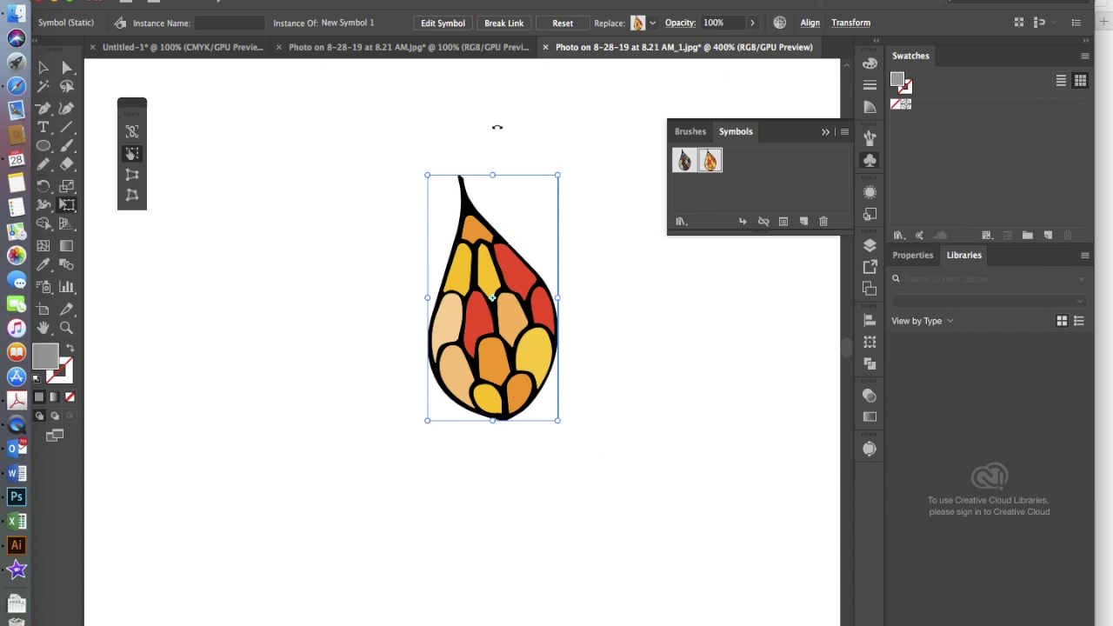
key(v)
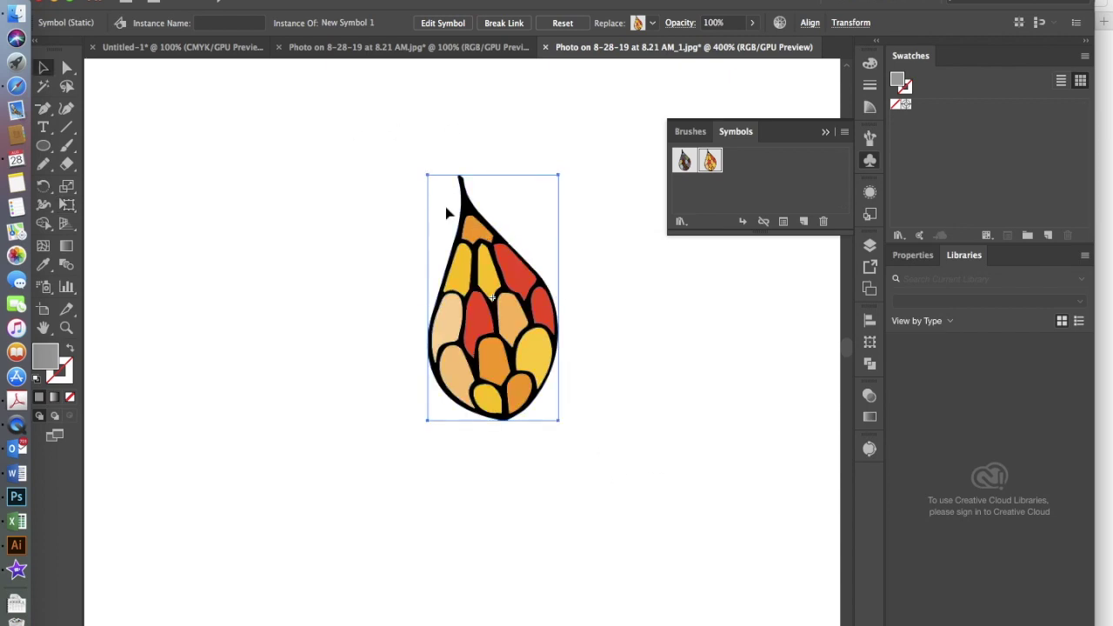
- Move the enlarged leaf instance left of centre and zoom out to 200%
key(a)
click(396, 214)
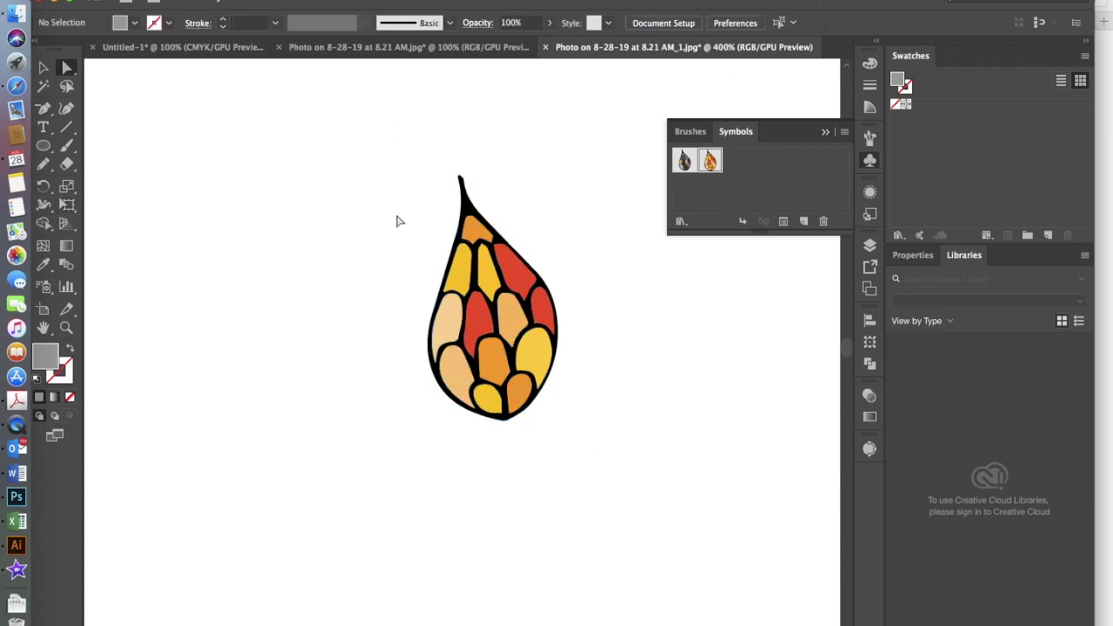
drag(375, 111, 595, 499)
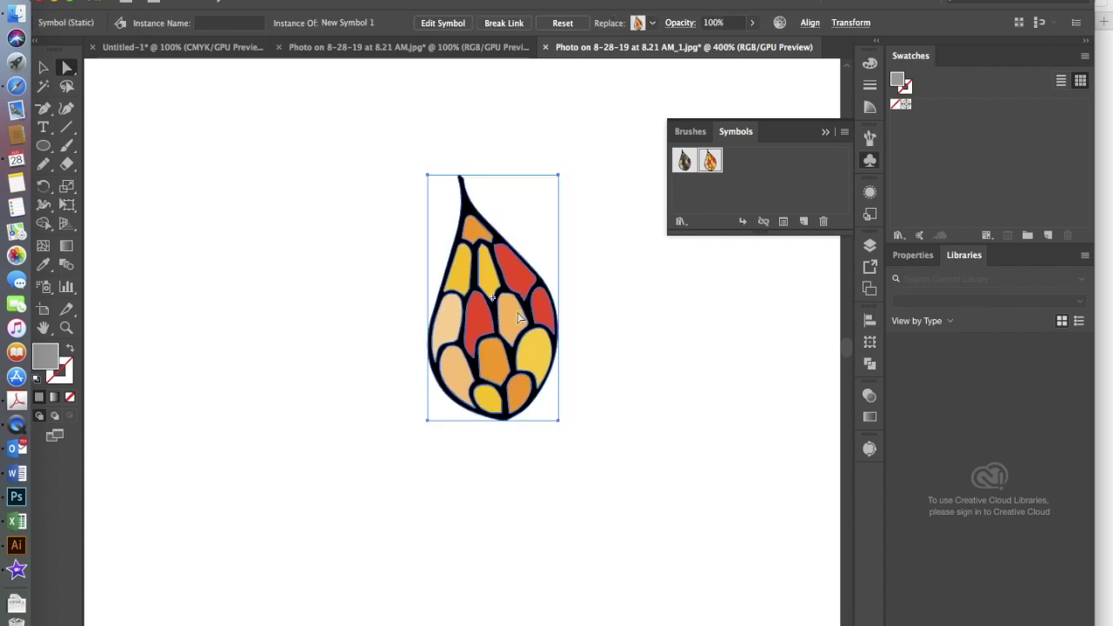
drag(517, 319, 319, 328)
click(475, 355)
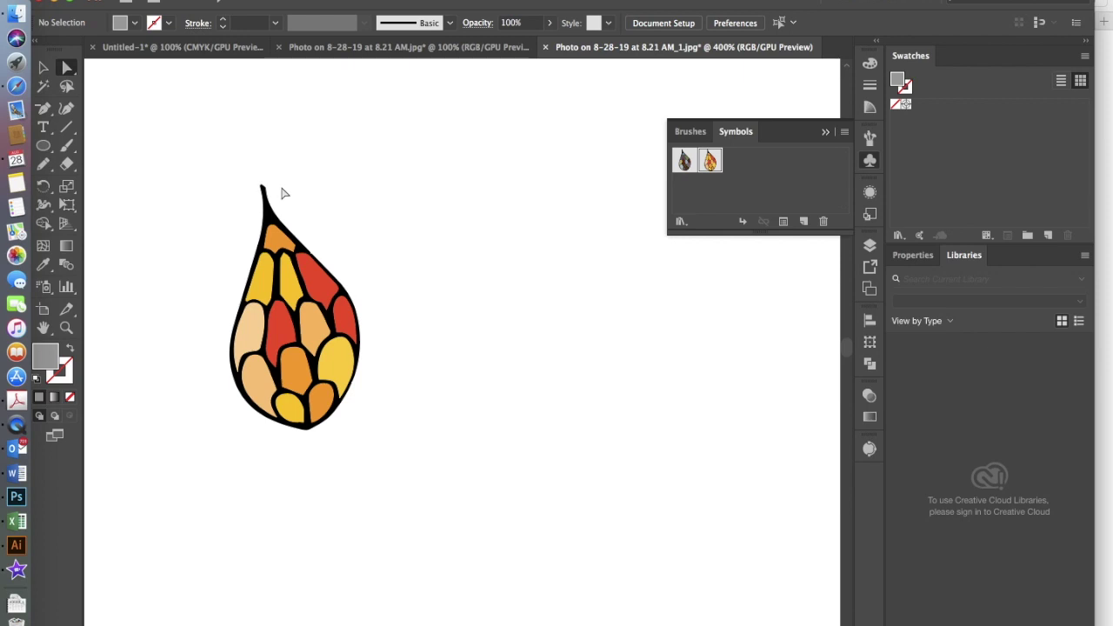
key(super+minus)
key(super+minus)
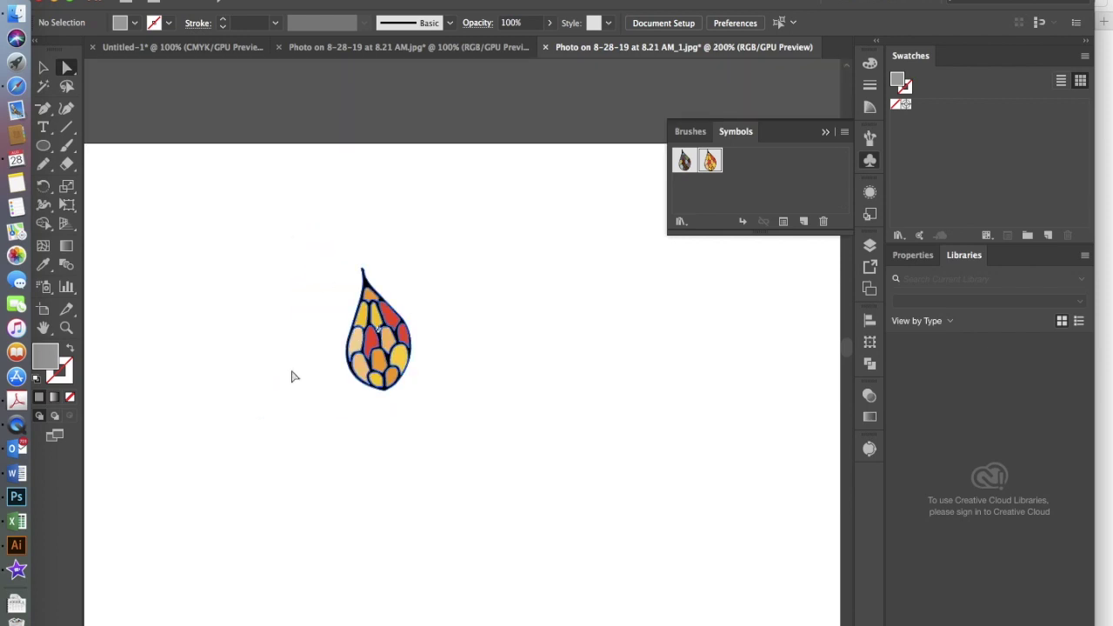
- Scatter small orange leaf instances around the large leaf, undoing one extra placement
click(44, 286)
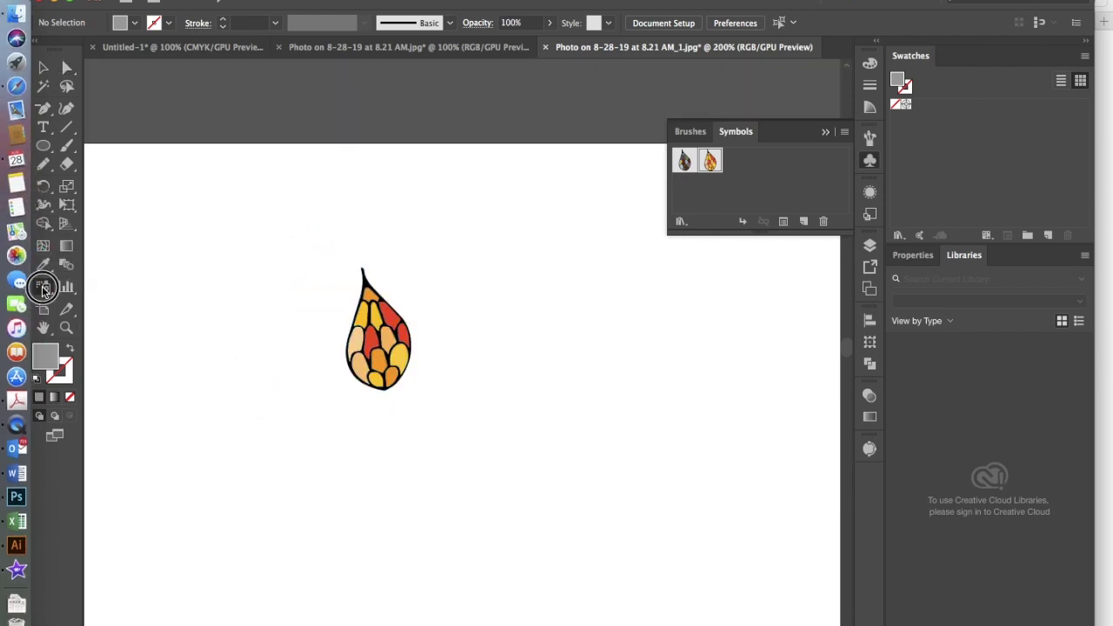
click(553, 410)
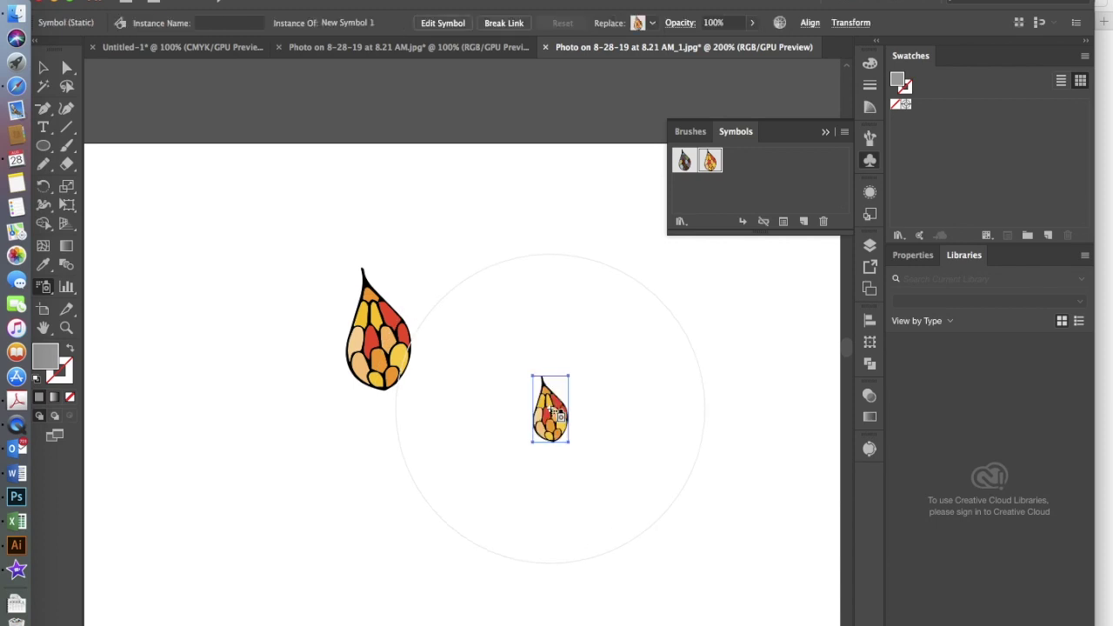
click(523, 313)
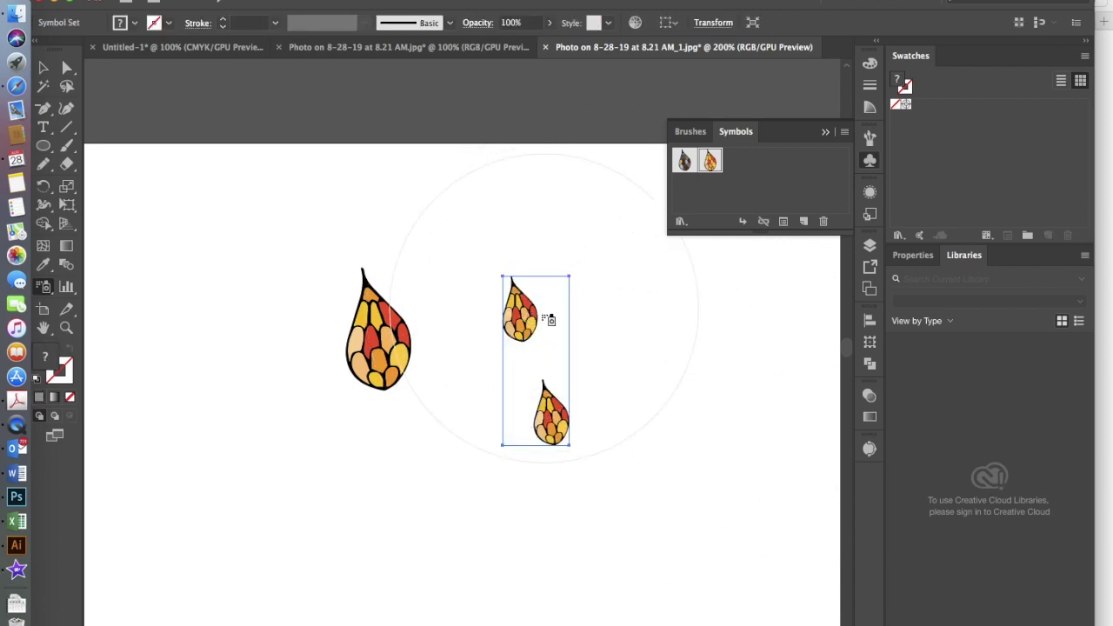
key(super+z)
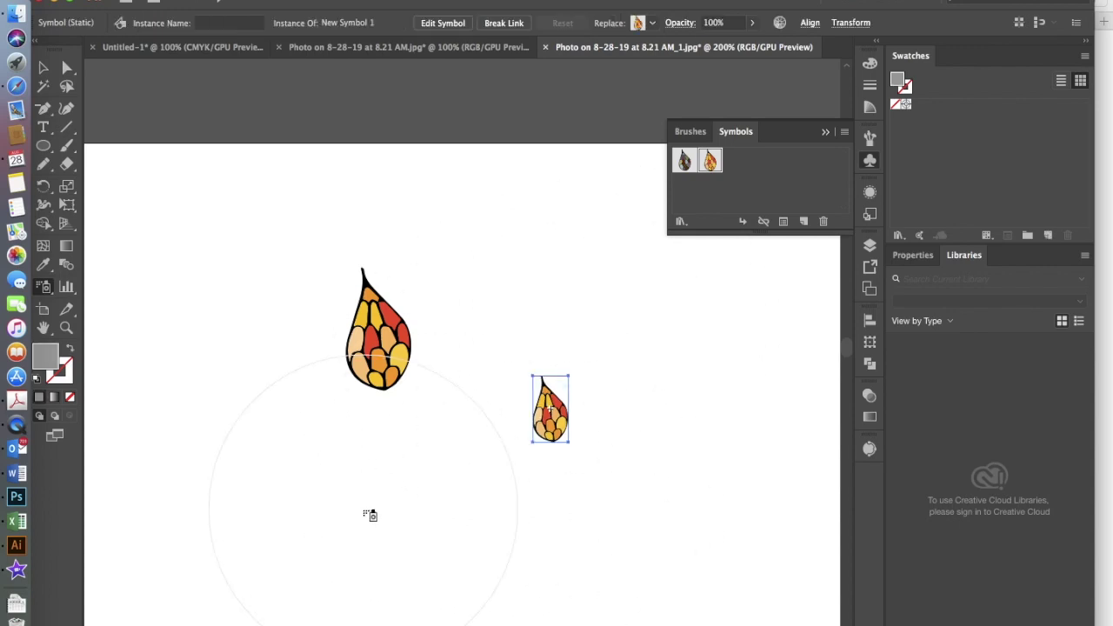
key(super)
super+click(417, 507)
click(439, 493)
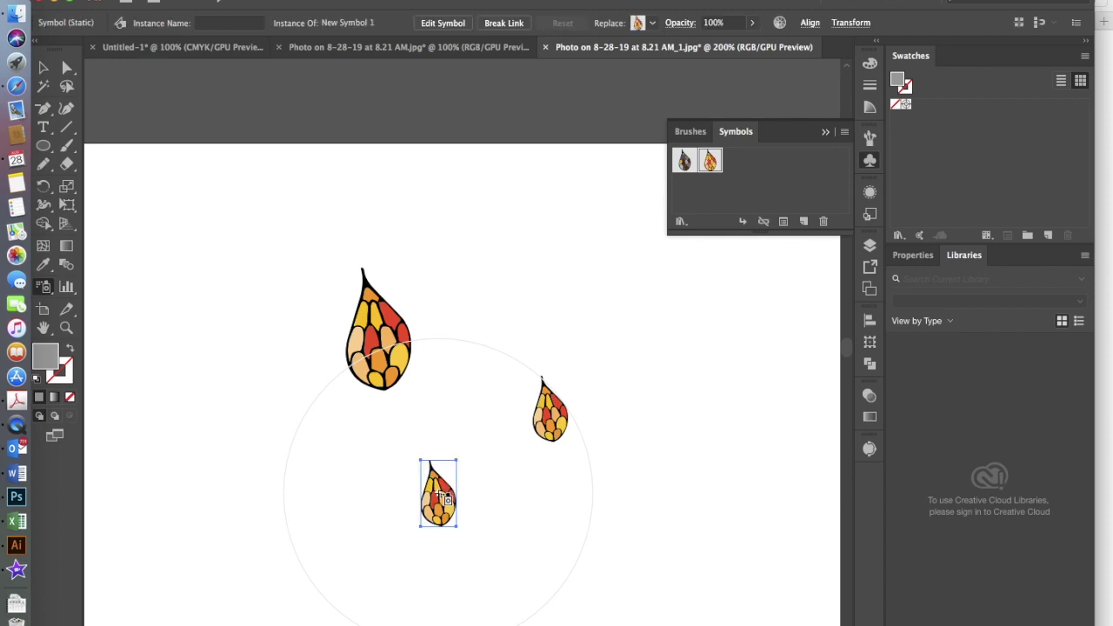
super+click(521, 538)
click(483, 282)
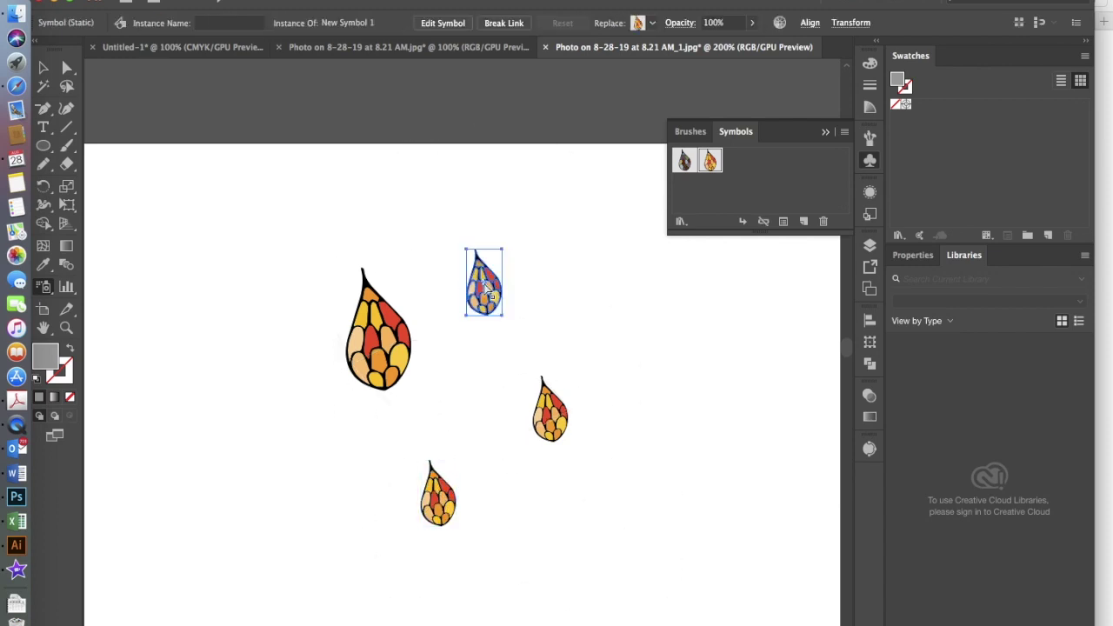
super+click(553, 320)
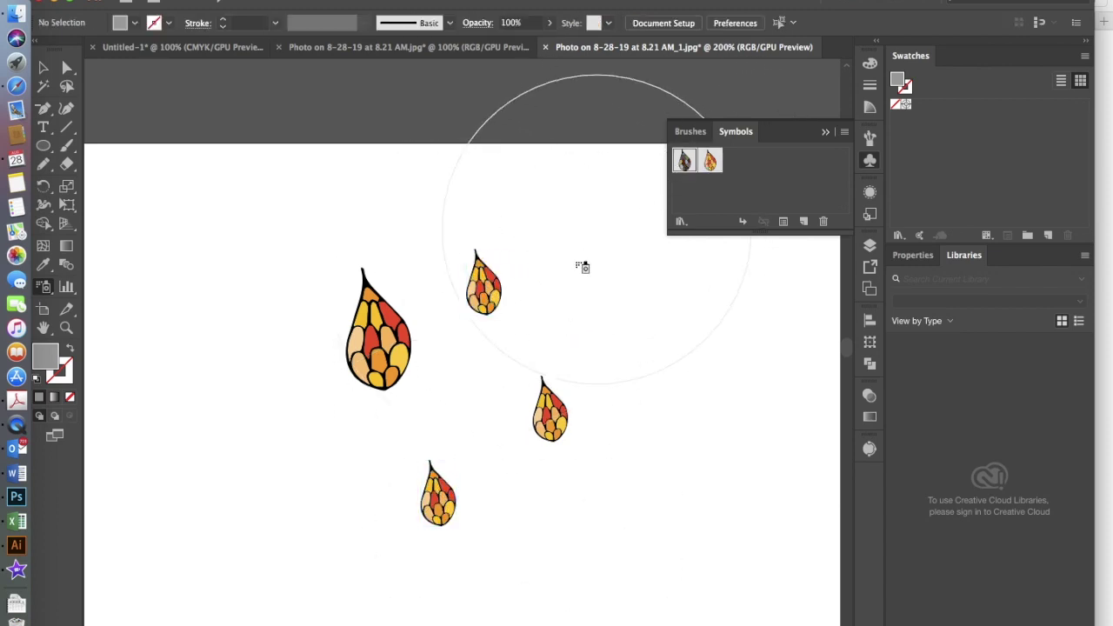
super+click(614, 307)
- Place two dark multicoloured leaf instances at the right and select the middle one
click(613, 306)
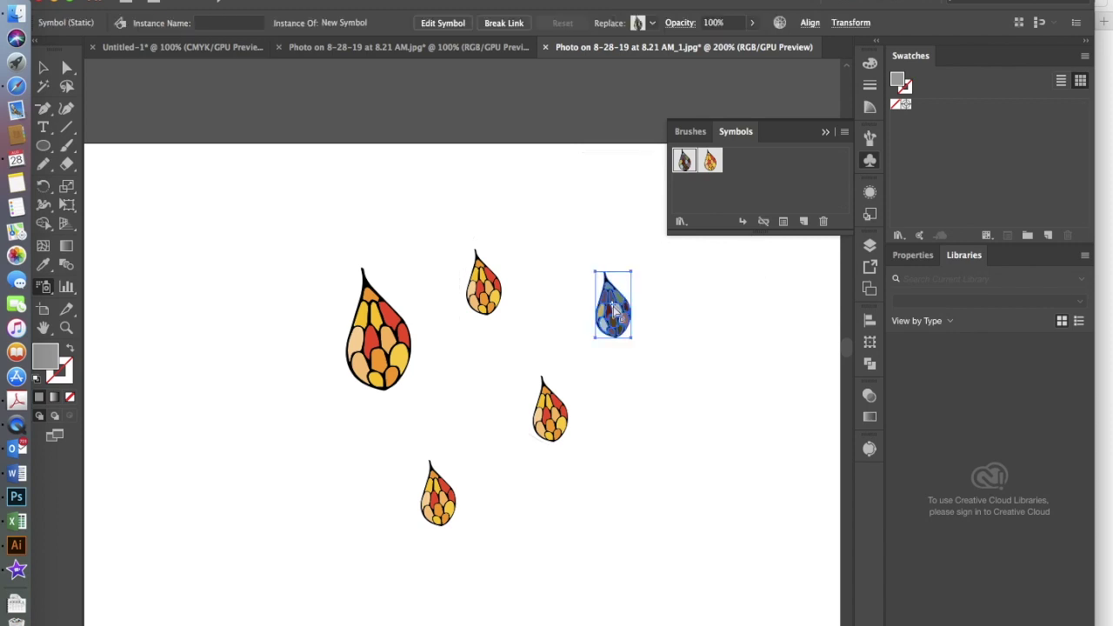
super+click(707, 423)
click(514, 353)
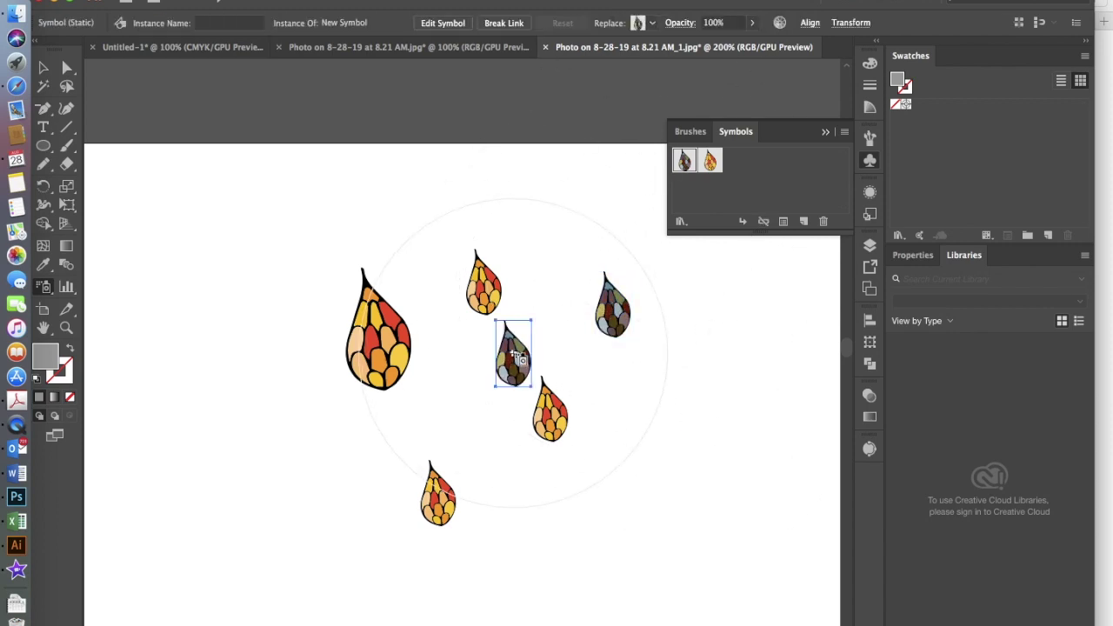
super+click(672, 407)
click(43, 67)
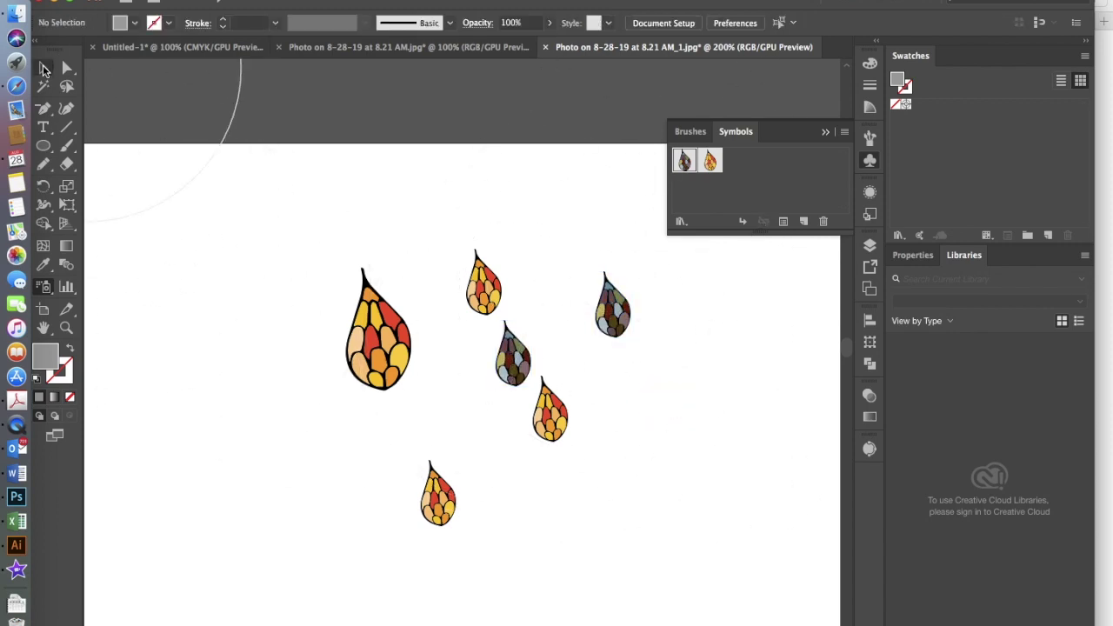
click(513, 352)
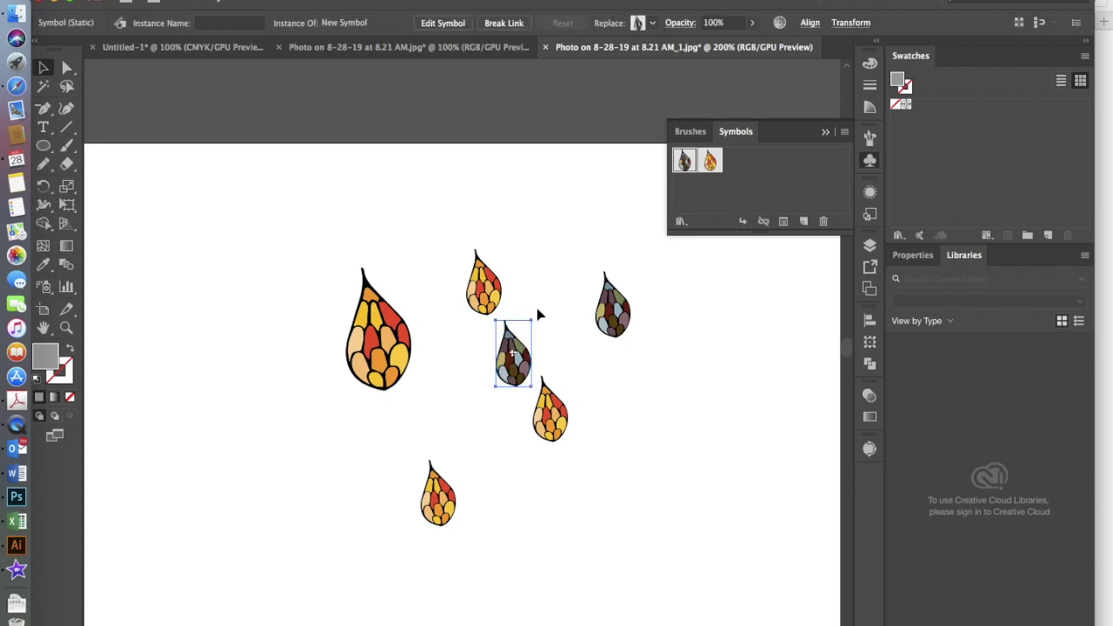
- Rotate the middle dark leaf clockwise, overlap it with the other dark leaf, and open Recolor Artwork
key(e)
drag(535, 312, 561, 329)
drag(511, 384, 626, 341)
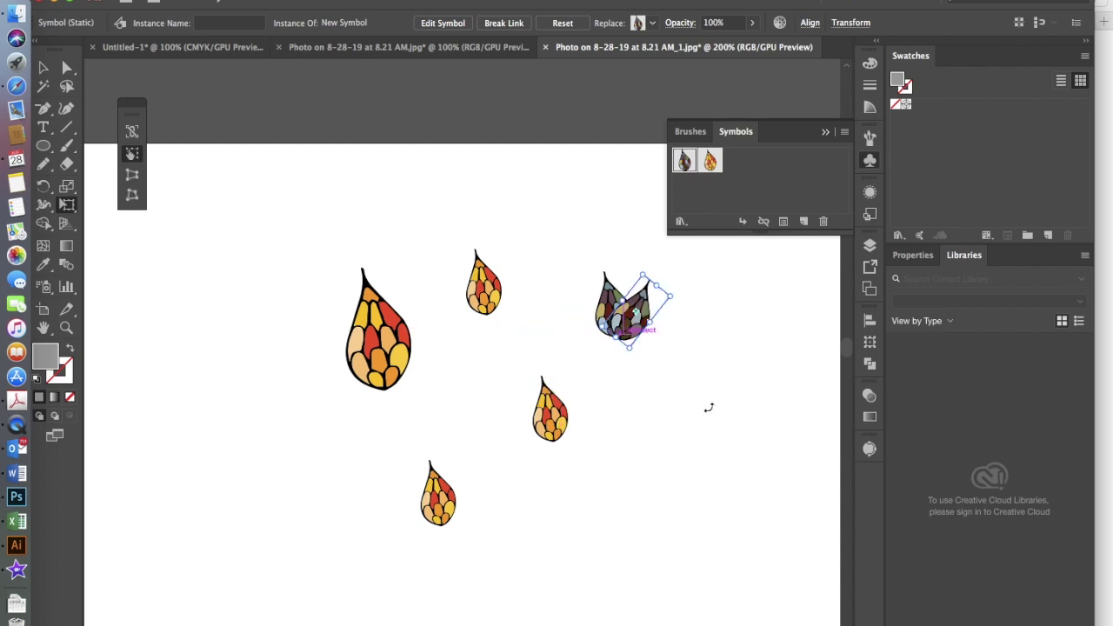
key(ctrl+equal)
key(ctrl+equal)
key(ctrl+equal)
key(ctrl+equal)
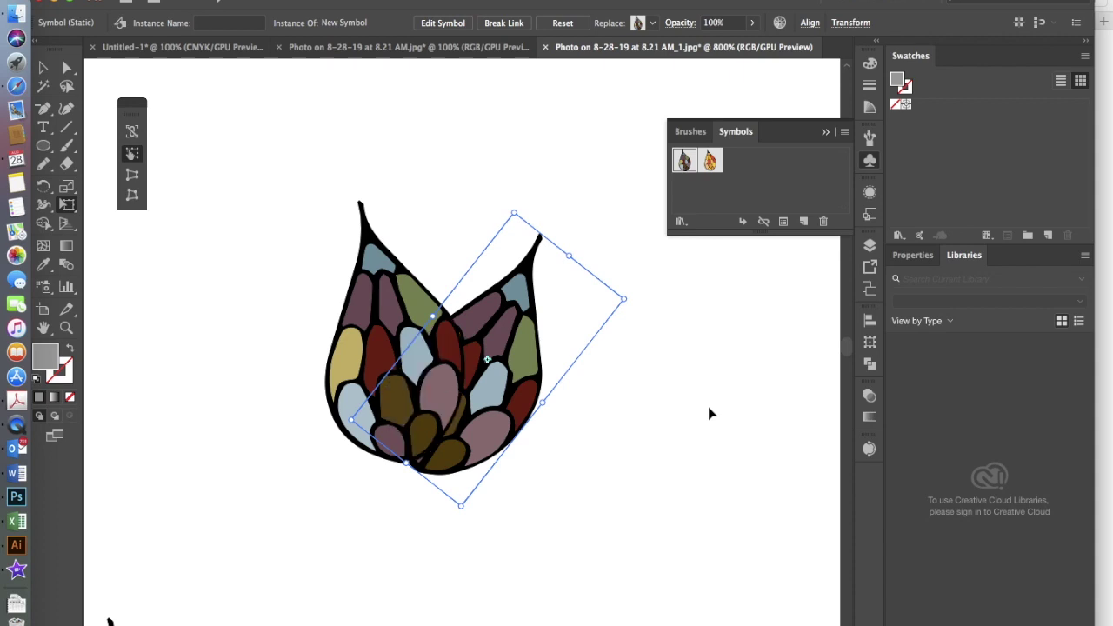
click(709, 407)
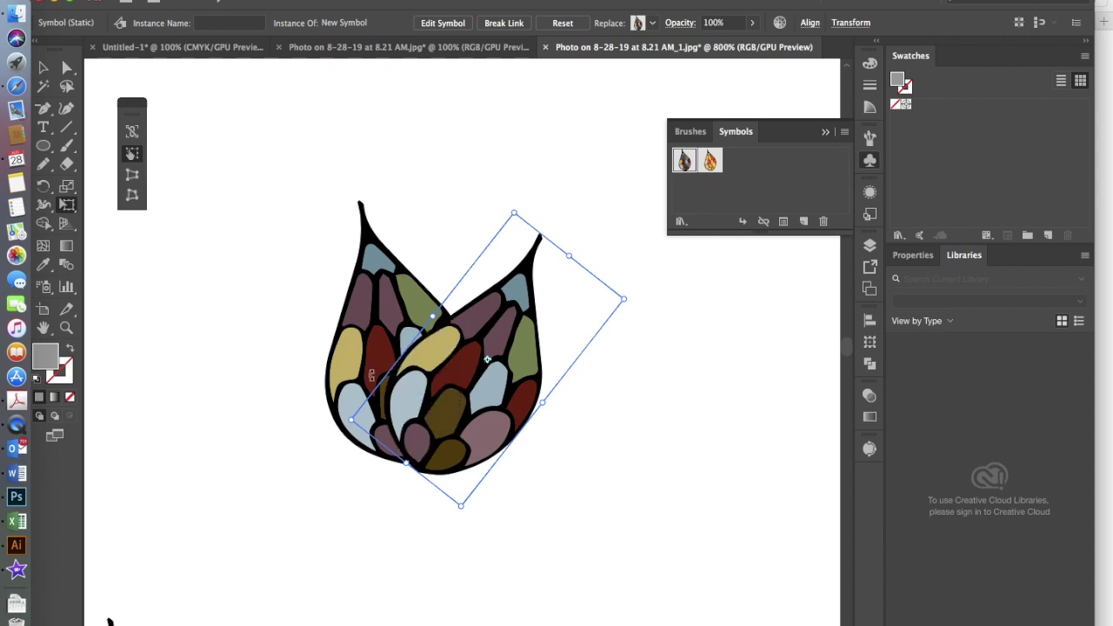
click(779, 23)
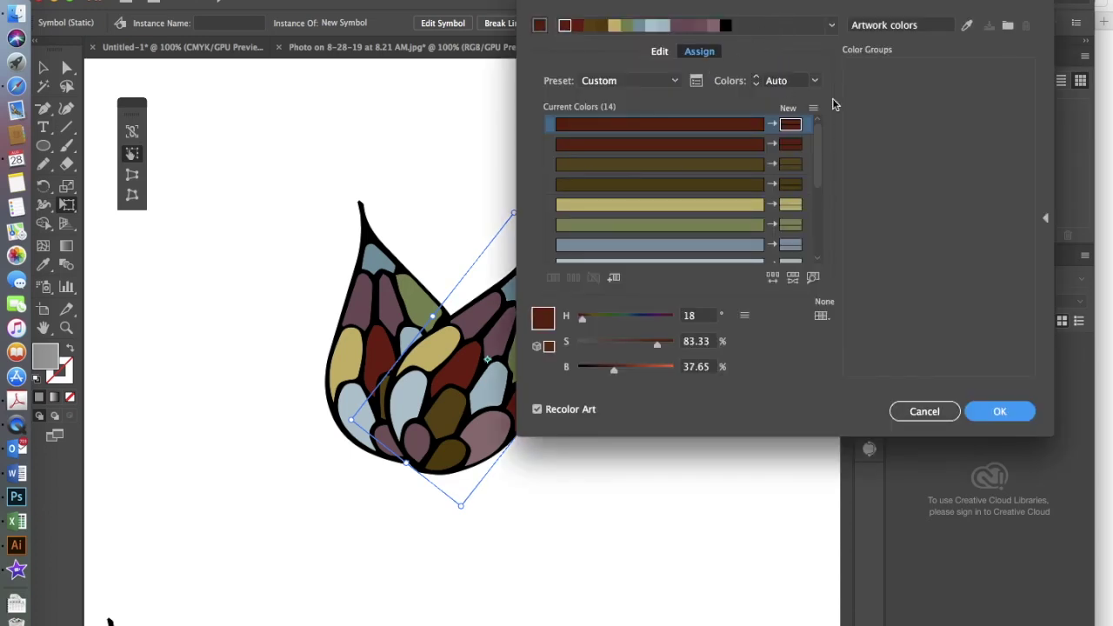
- Replace the rotated leaf's dark reddish-brown colour with light salmon ce9580
click(657, 52)
click(701, 50)
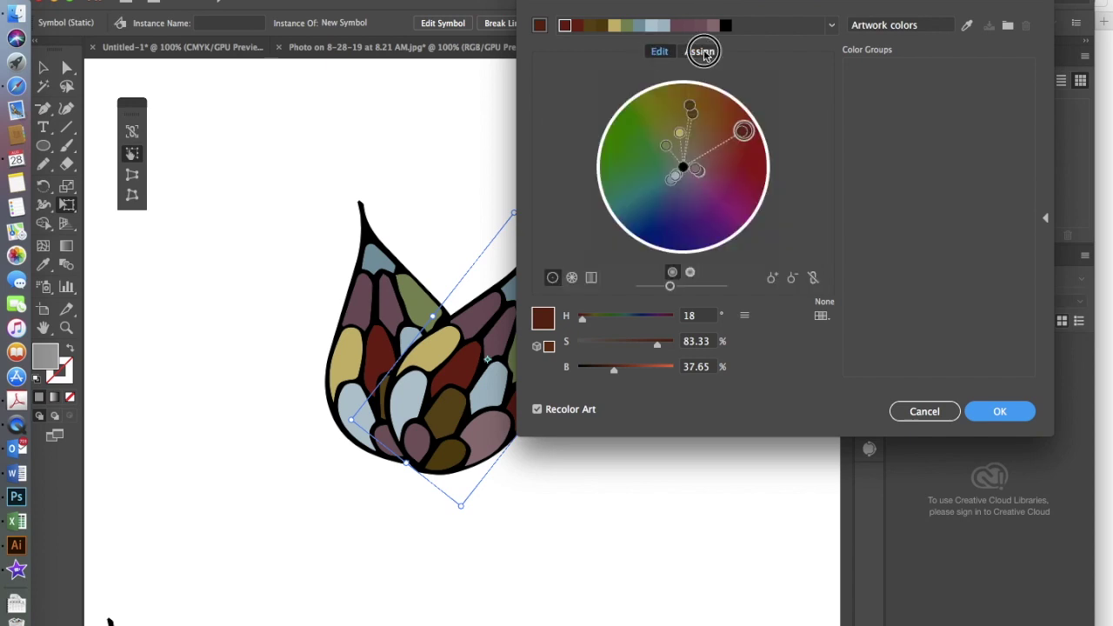
double_click(791, 125)
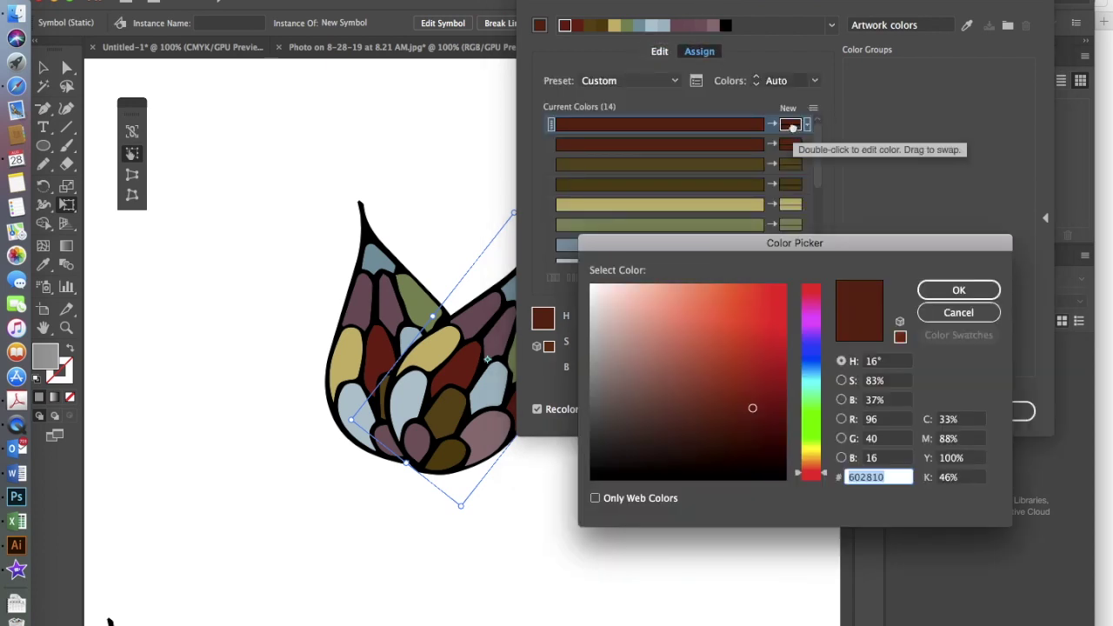
click(667, 321)
click(958, 290)
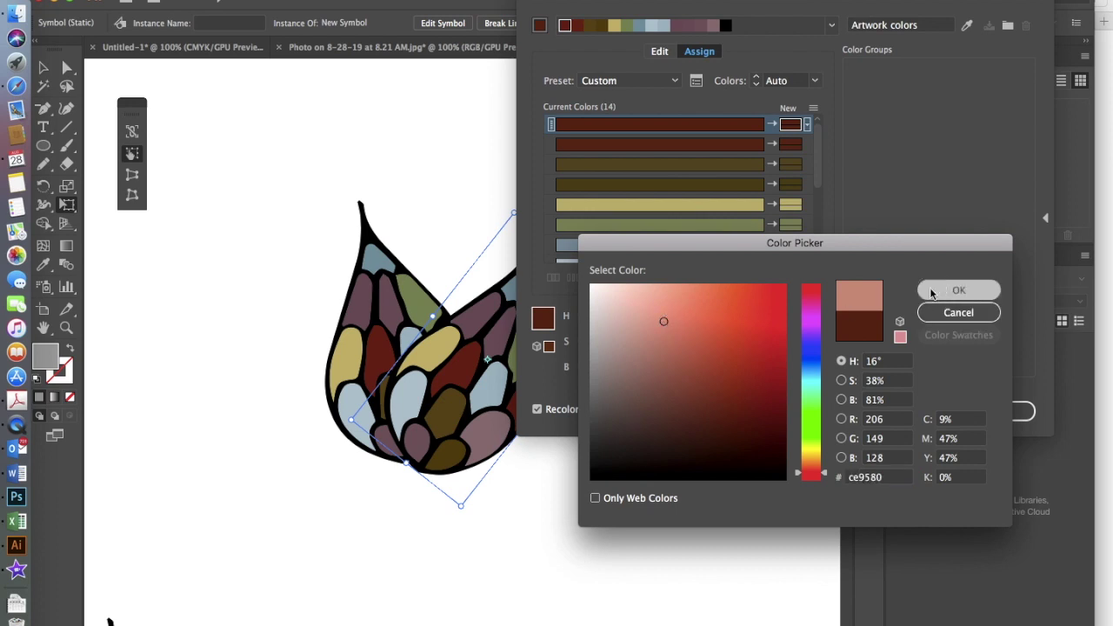
click(1010, 419)
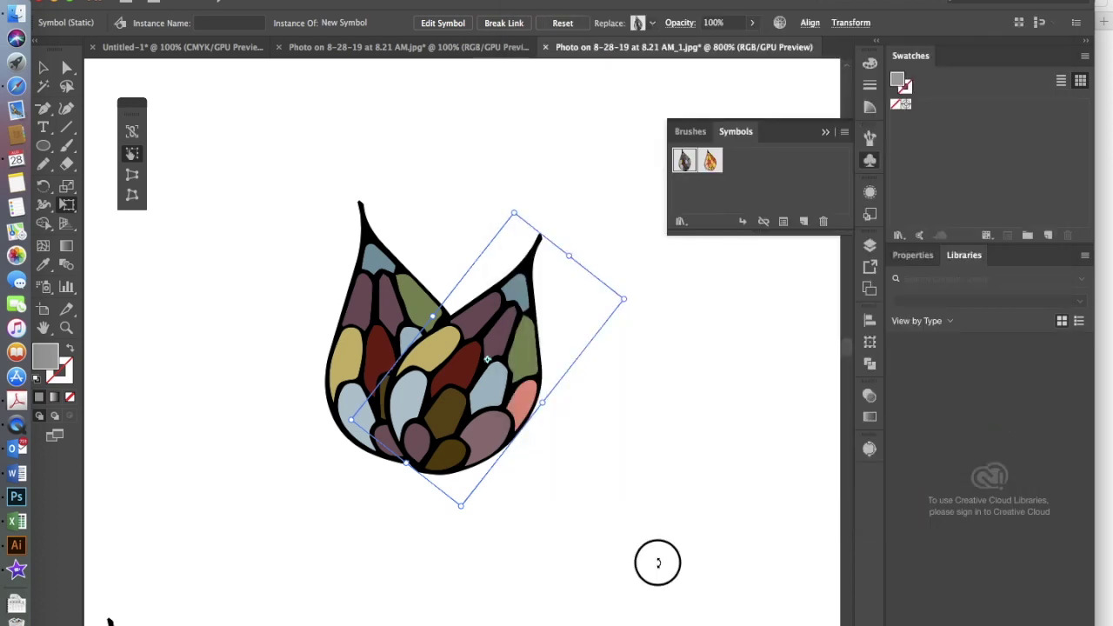
- Drag the rotated leaf right and down so it sits apart from the upright dark leaf
mouse_move(485, 258)
mouse_down()
mouse_move(633, 306)
mouse_move(507, 259)
mouse_up()
click(648, 418)
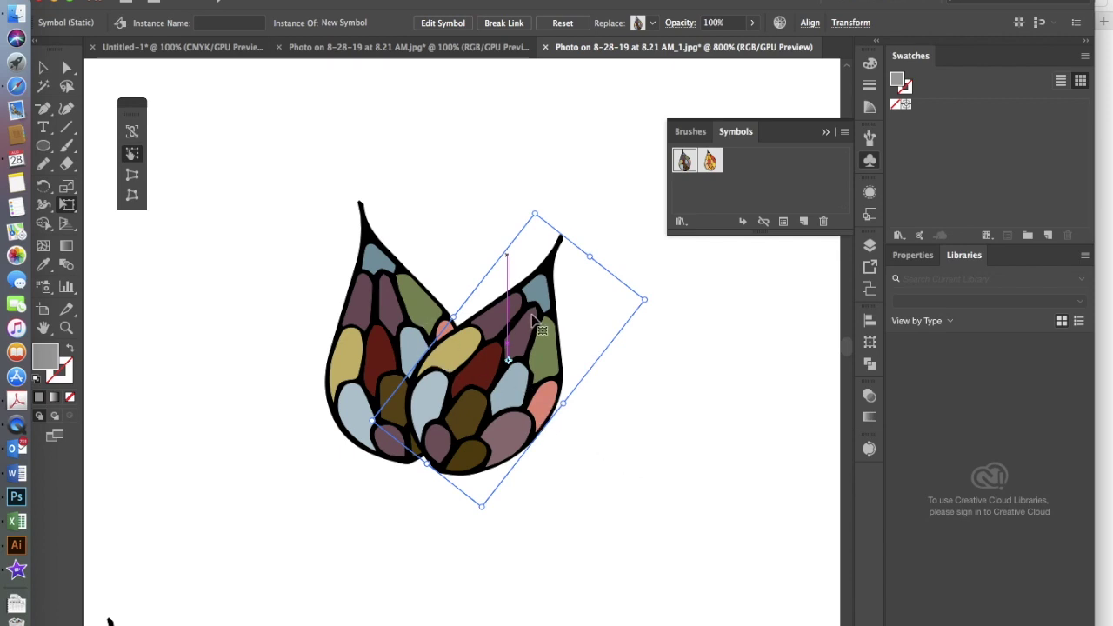
drag(537, 317, 648, 348)
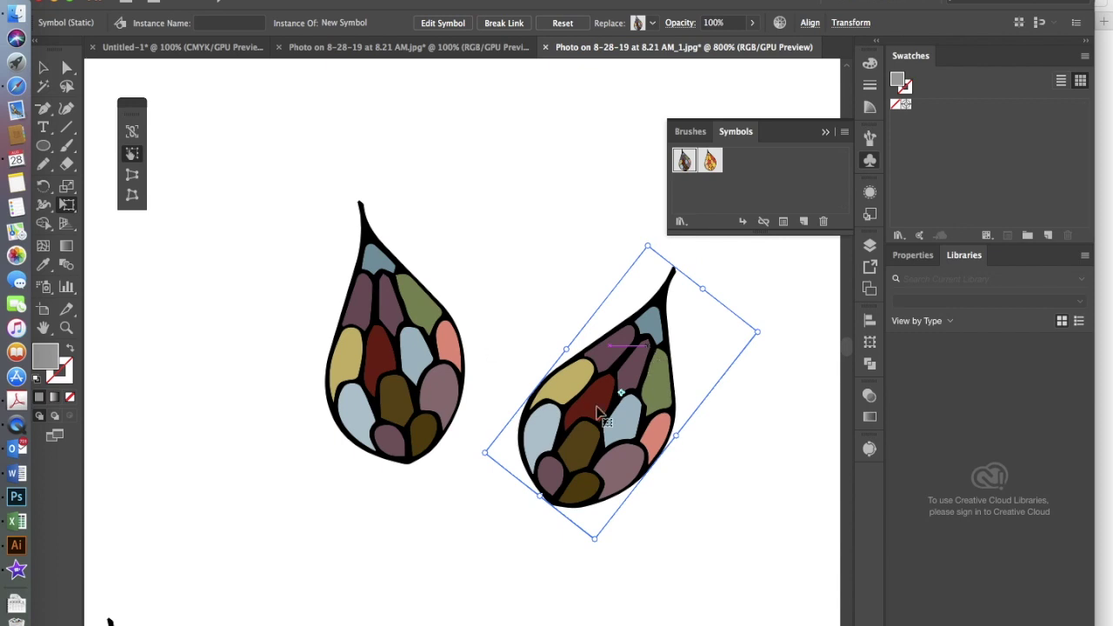
click(846, 132)
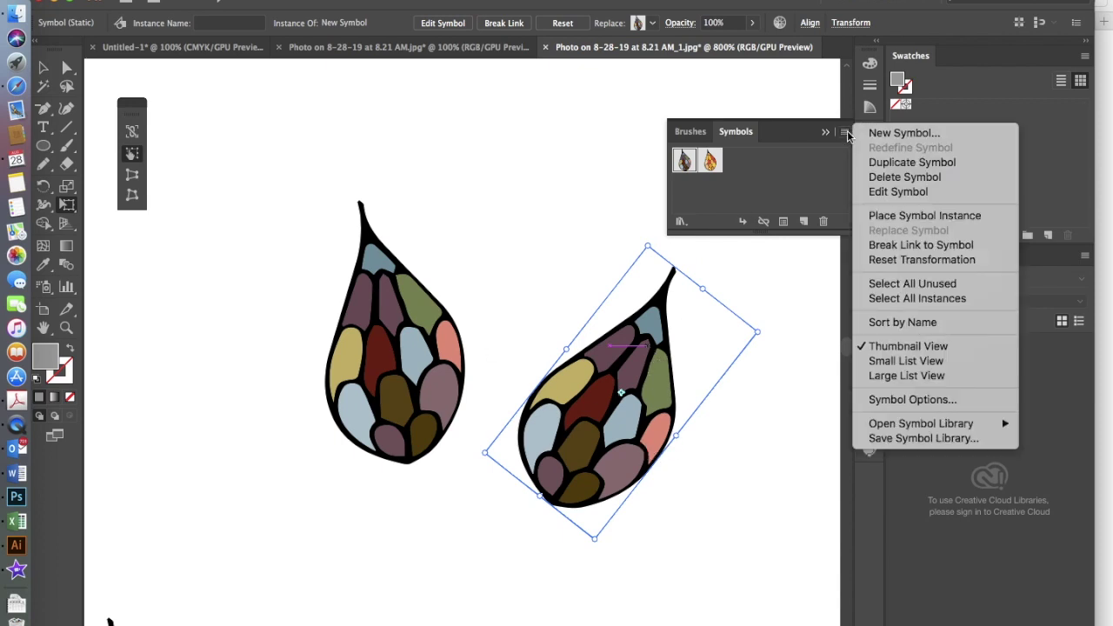
- Break the right leaf's symbol link and recolour its dark red cell to green 2a6013
click(909, 244)
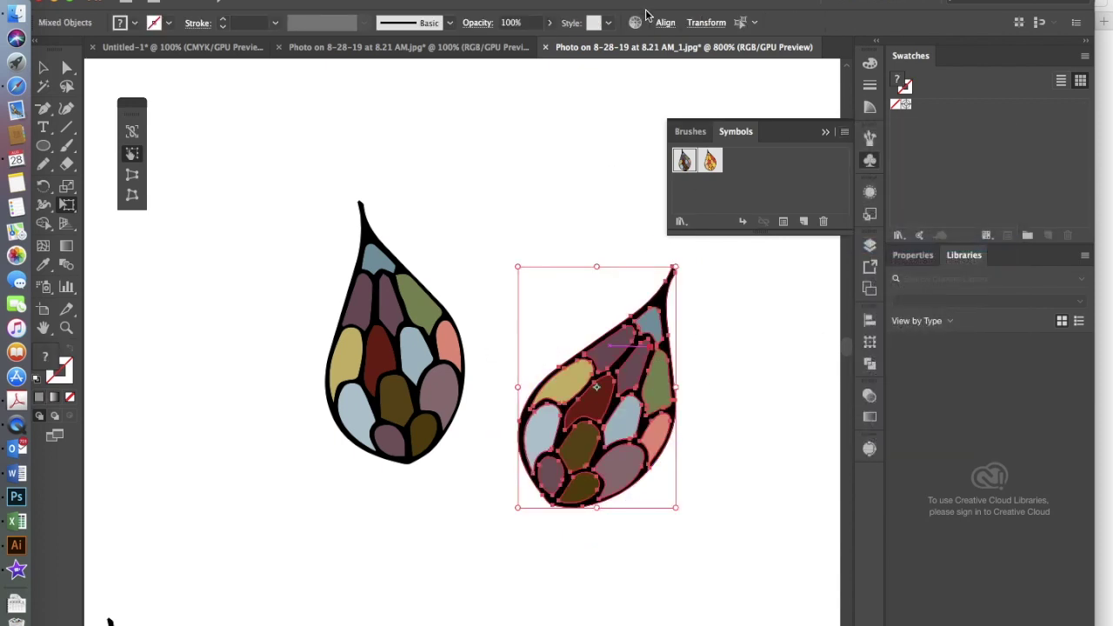
click(635, 22)
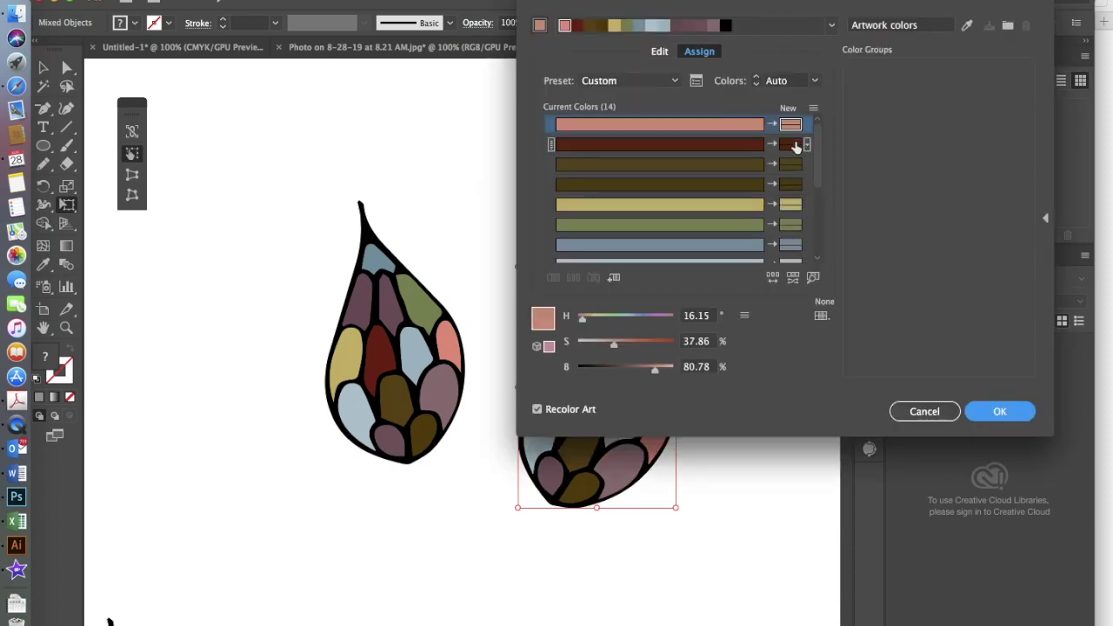
double_click(794, 145)
click(811, 426)
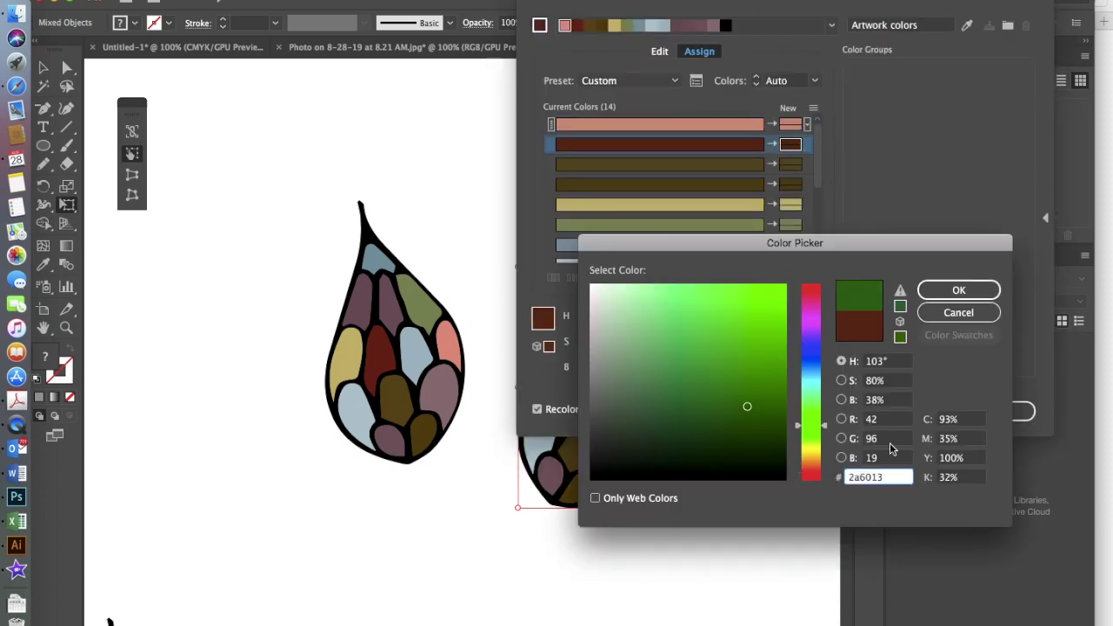
click(959, 290)
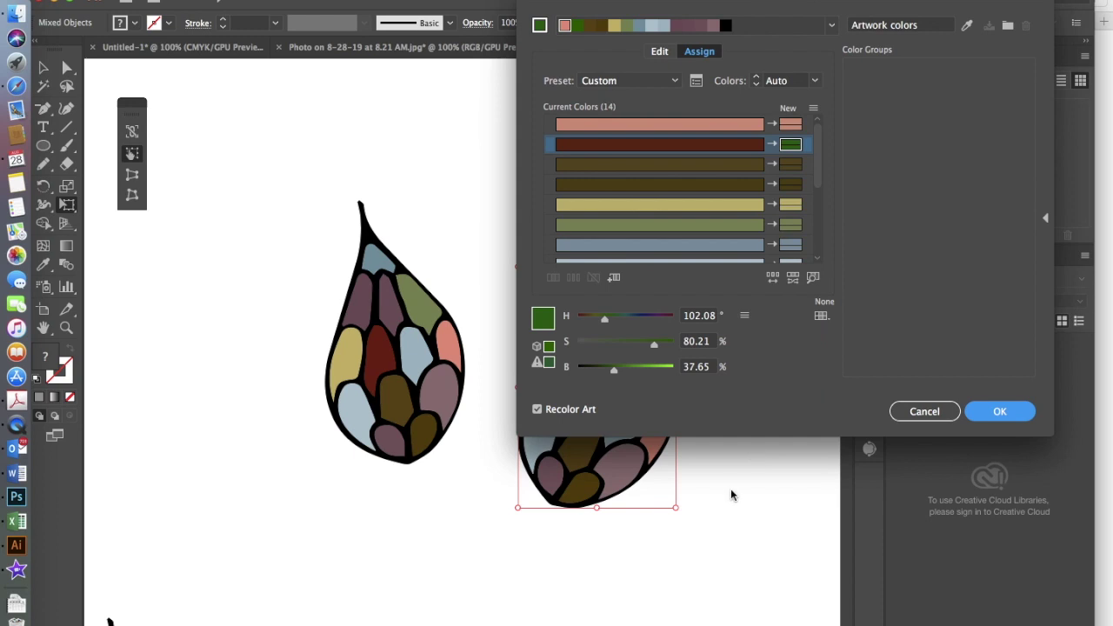
click(1023, 411)
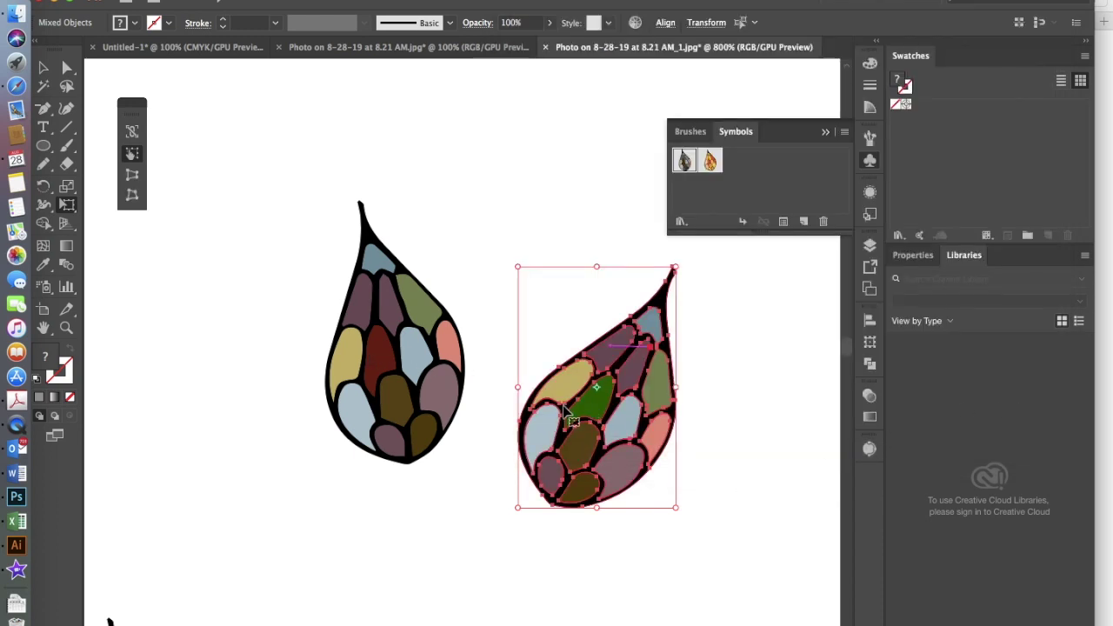
click(43, 67)
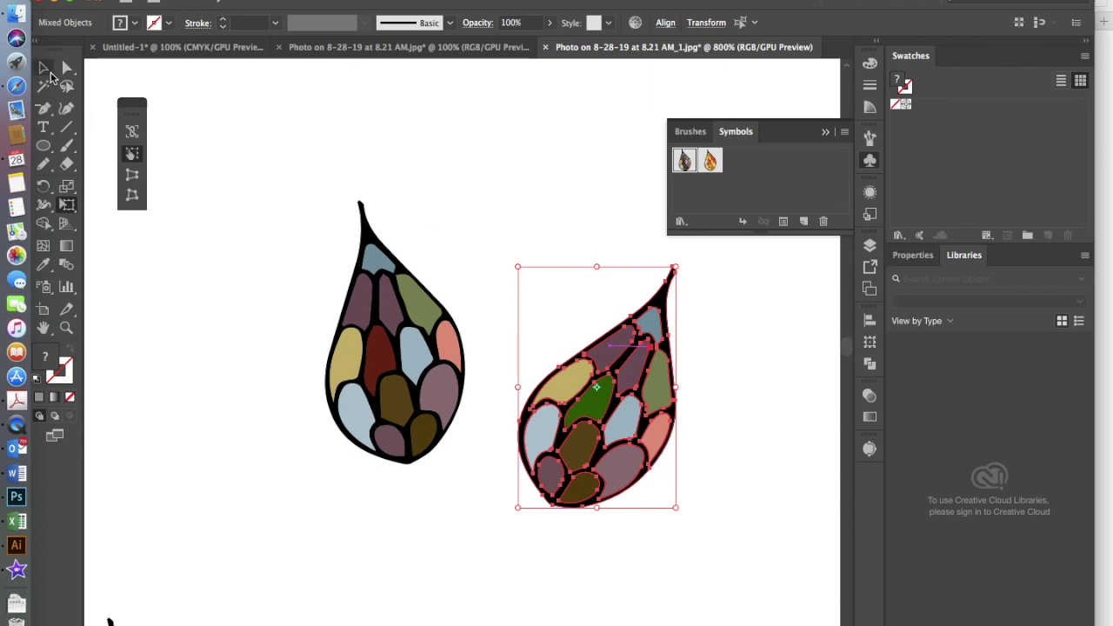
click(317, 128)
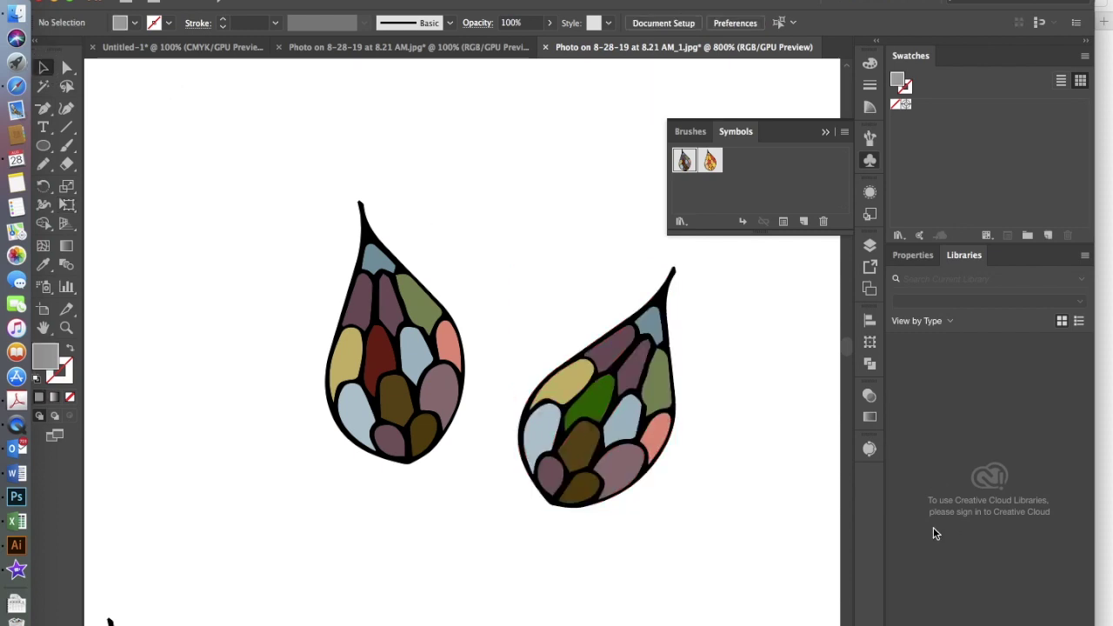
- Marquee-select all seven leaves and show their 26 colours on the Recolor Artwork wheel
click(619, 478)
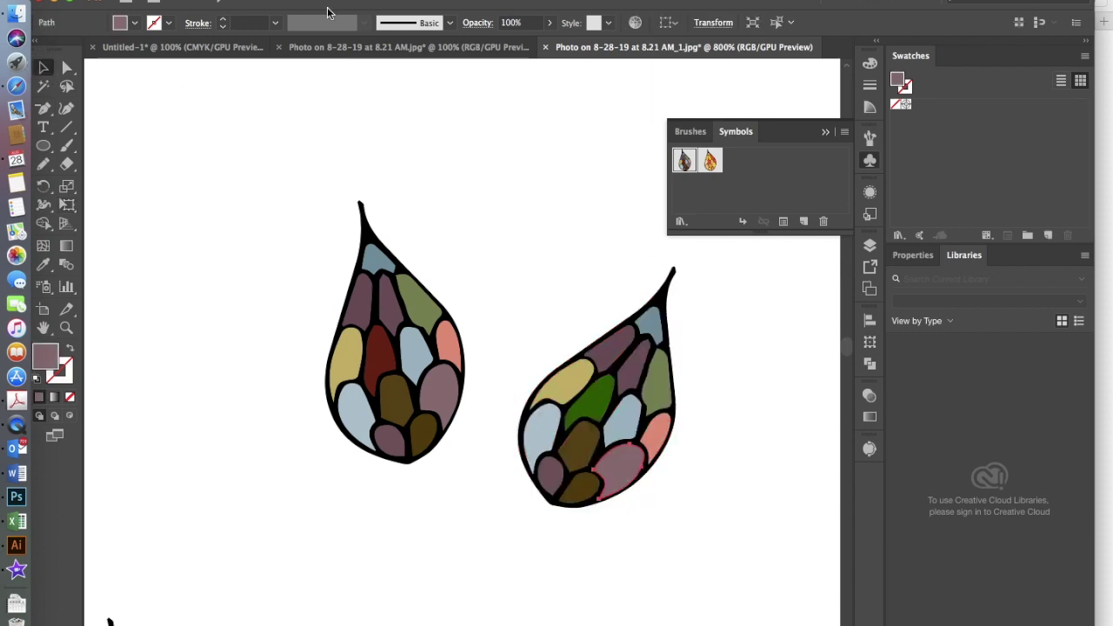
key(super+minus)
key(super+minus)
key(super+minus)
key(super+minus)
key(super+minus)
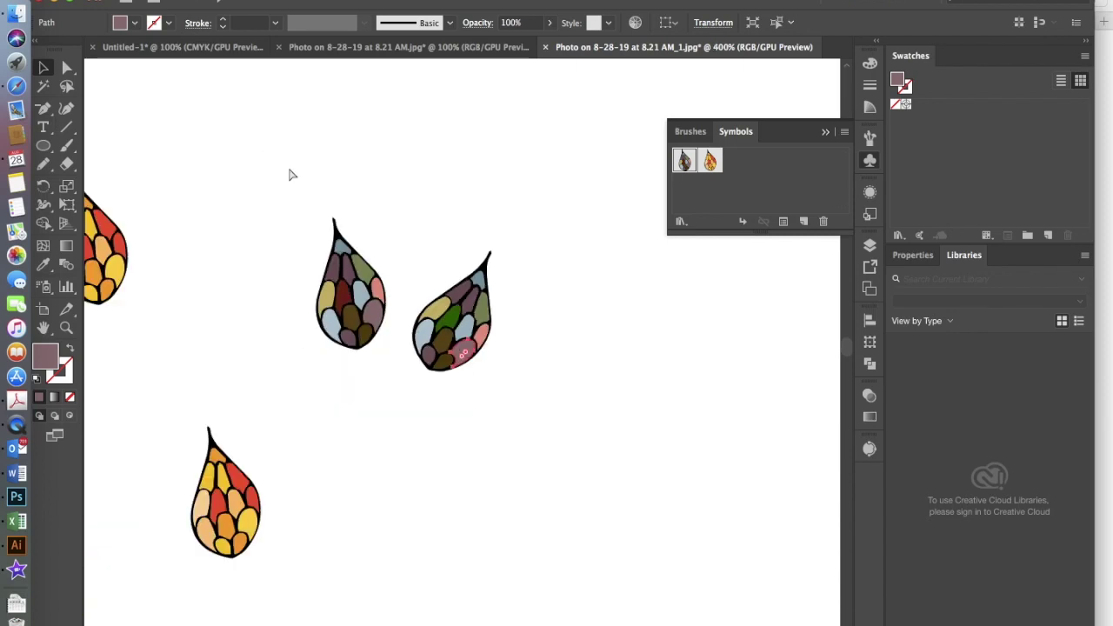
click(563, 520)
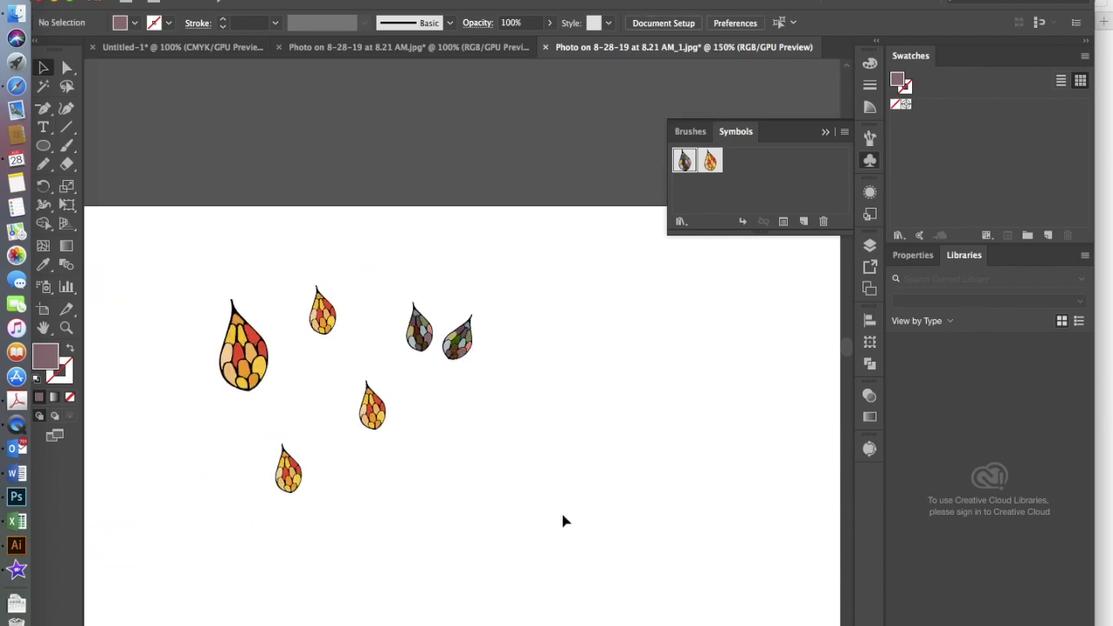
drag(165, 256, 552, 489)
click(209, 263)
drag(141, 258, 644, 614)
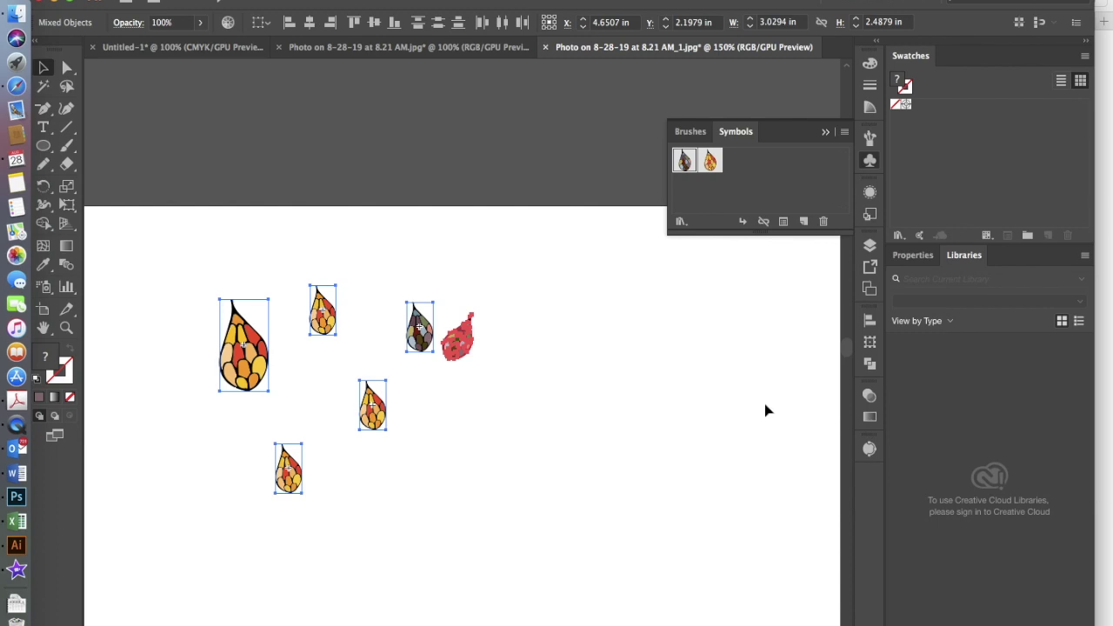
click(228, 21)
click(659, 50)
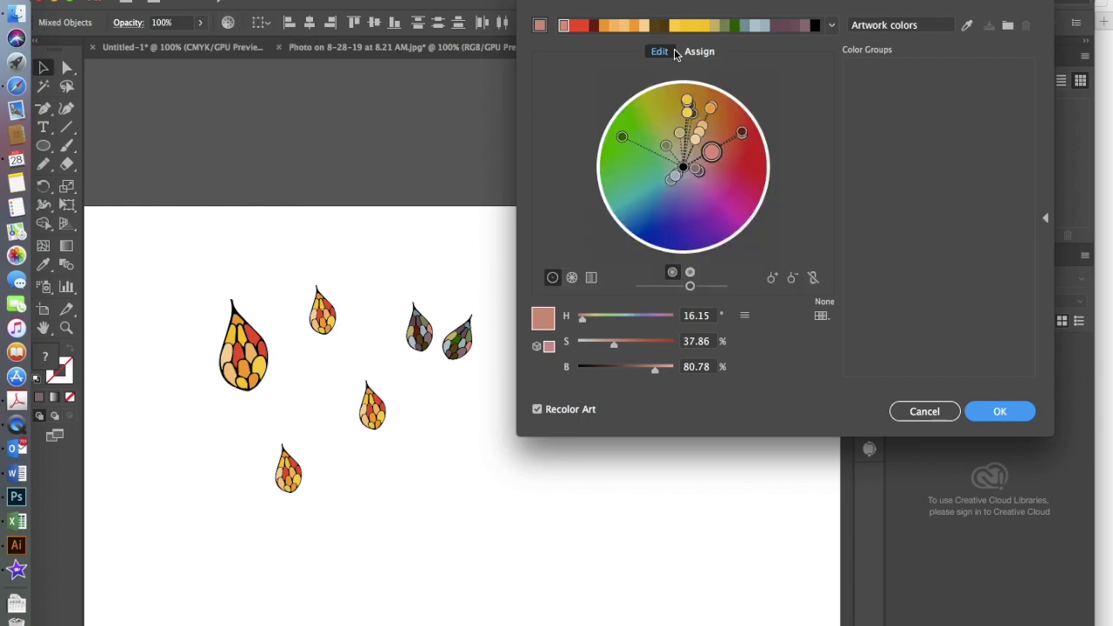
- Try Right Complement, then apply a four-colour pink harmony to the leaves
click(831, 25)
click(705, 148)
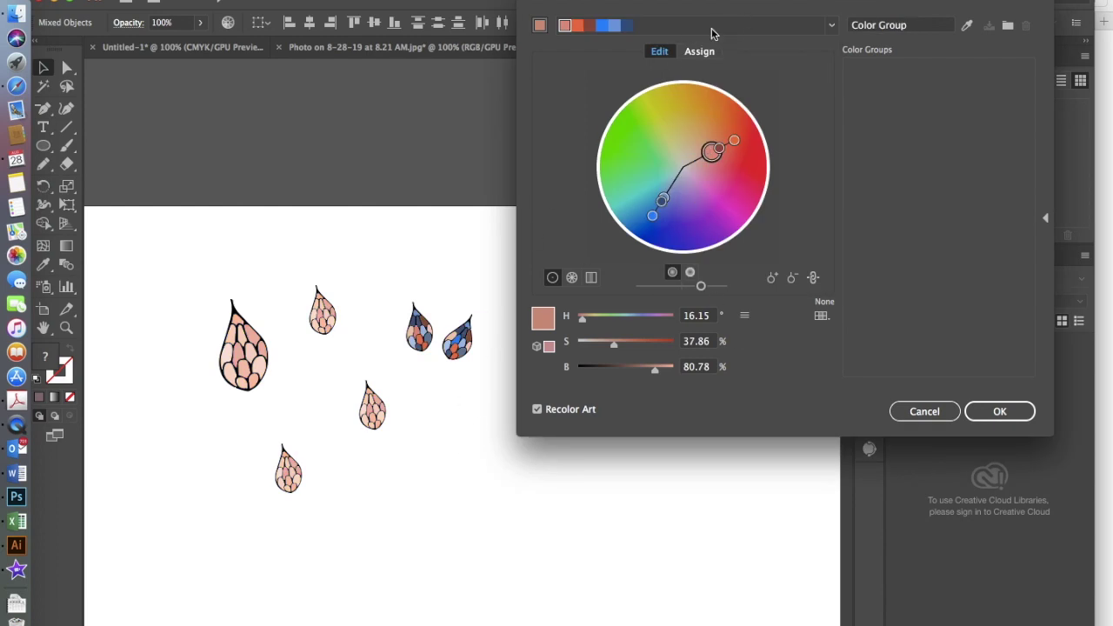
click(831, 25)
click(728, 196)
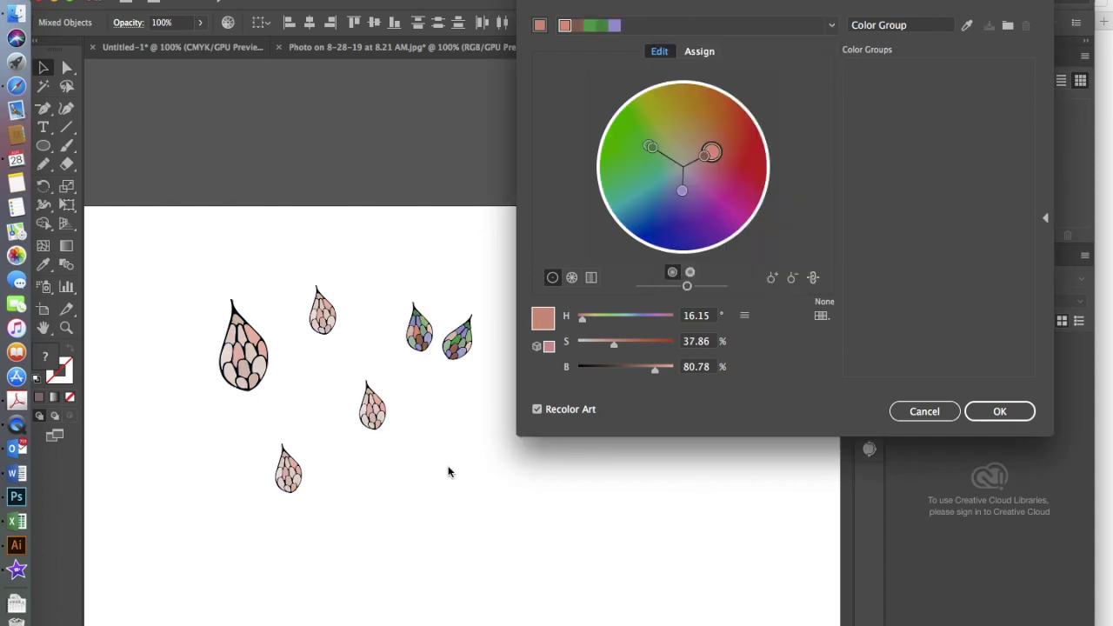
click(998, 413)
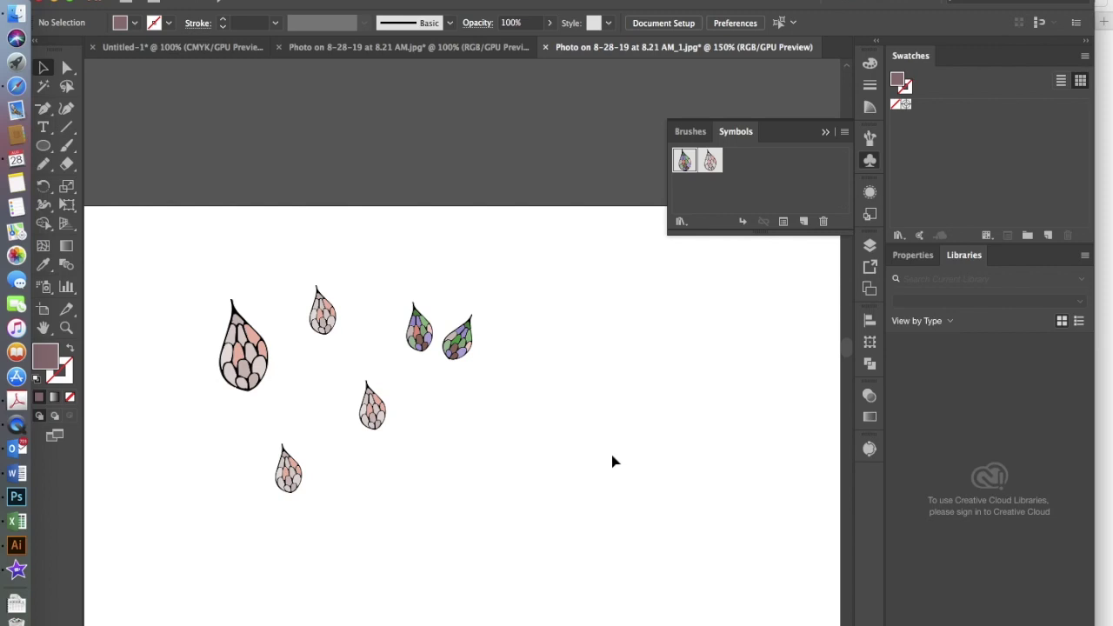
click(157, 256)
- Select only the large left leaf drop and rotate it about 25° counter-clockwise
drag(157, 257, 644, 625)
key(super+equal)
key(super+equal)
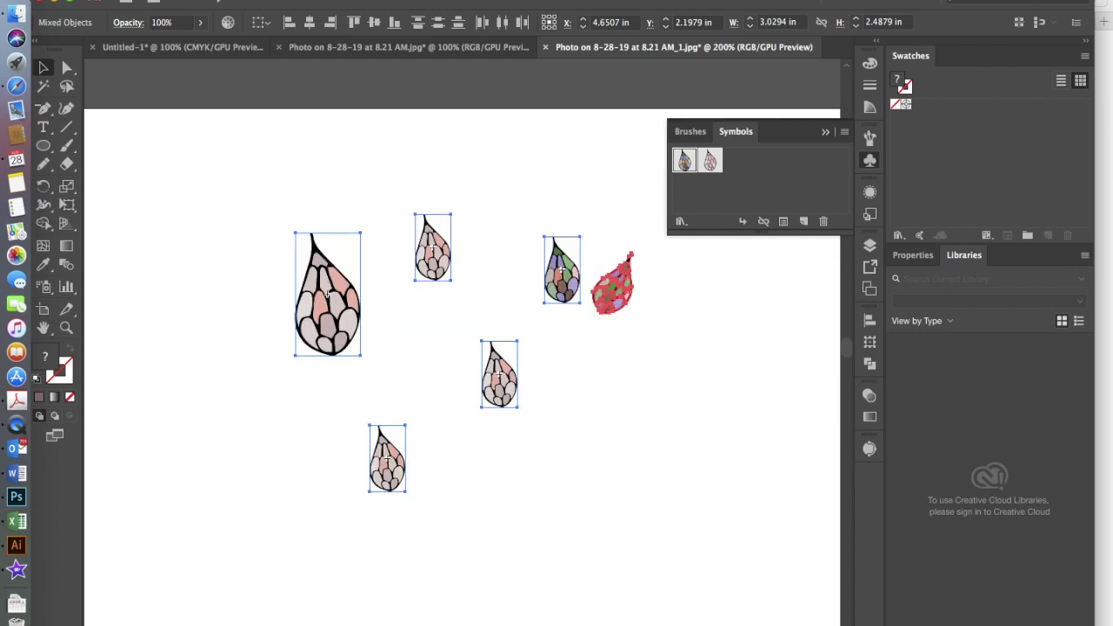
key(super+shift+a)
click(300, 285)
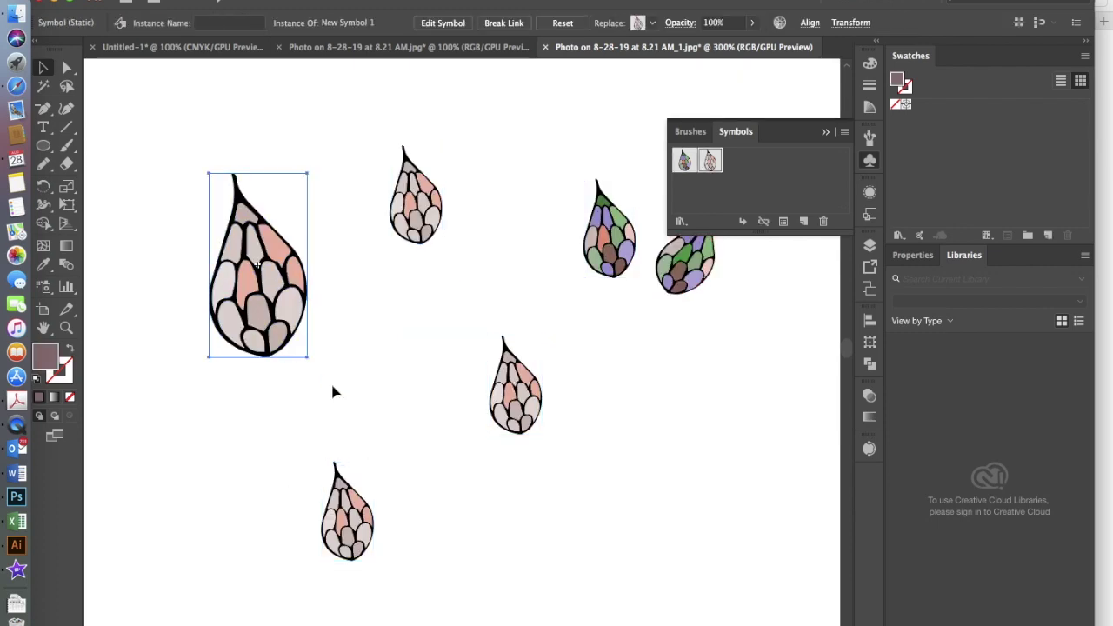
key(shift+s)
drag(318, 366, 350, 329)
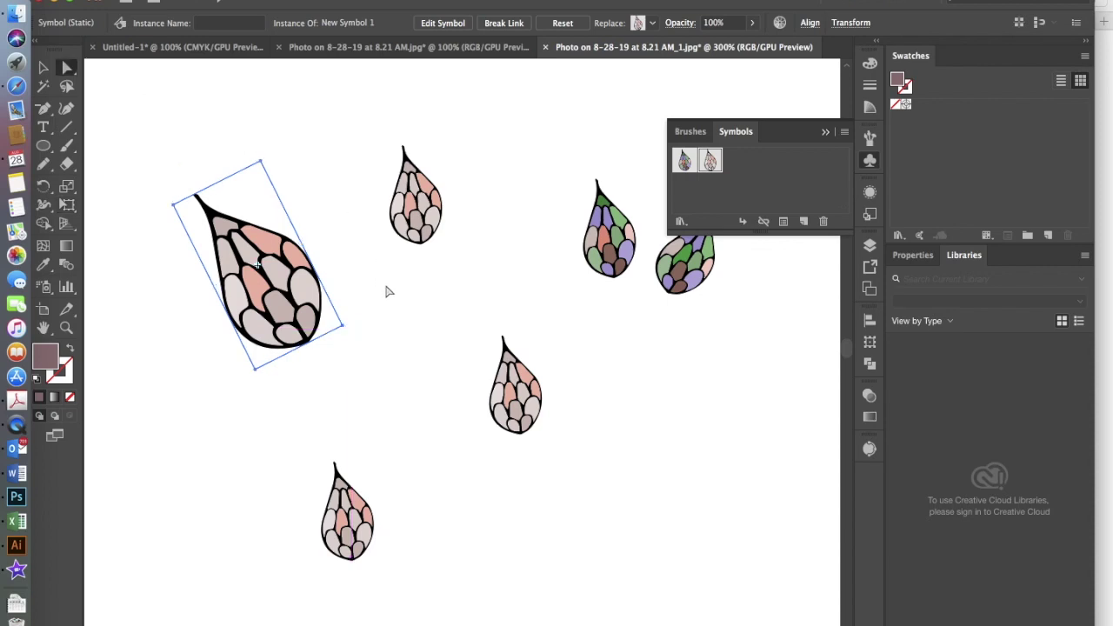
click(397, 313)
drag(281, 423, 380, 520)
scroll(415, 547, down, 2)
- Move the bottom drop beside the large leaf, tilt it clockwise and enlarge it to overlap
key(e)
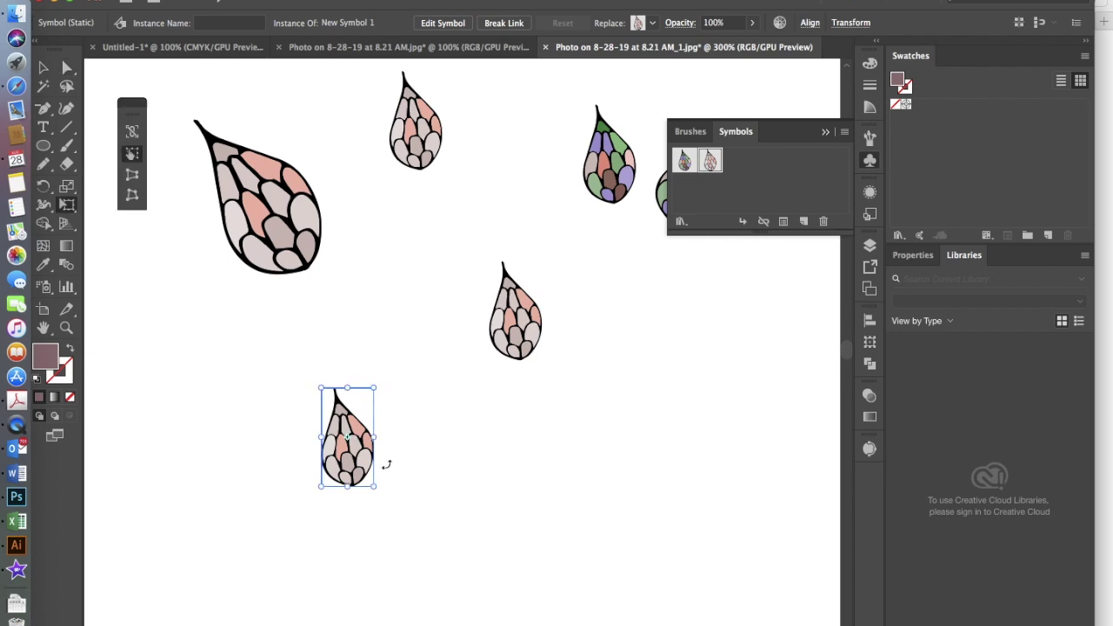
drag(359, 441, 336, 228)
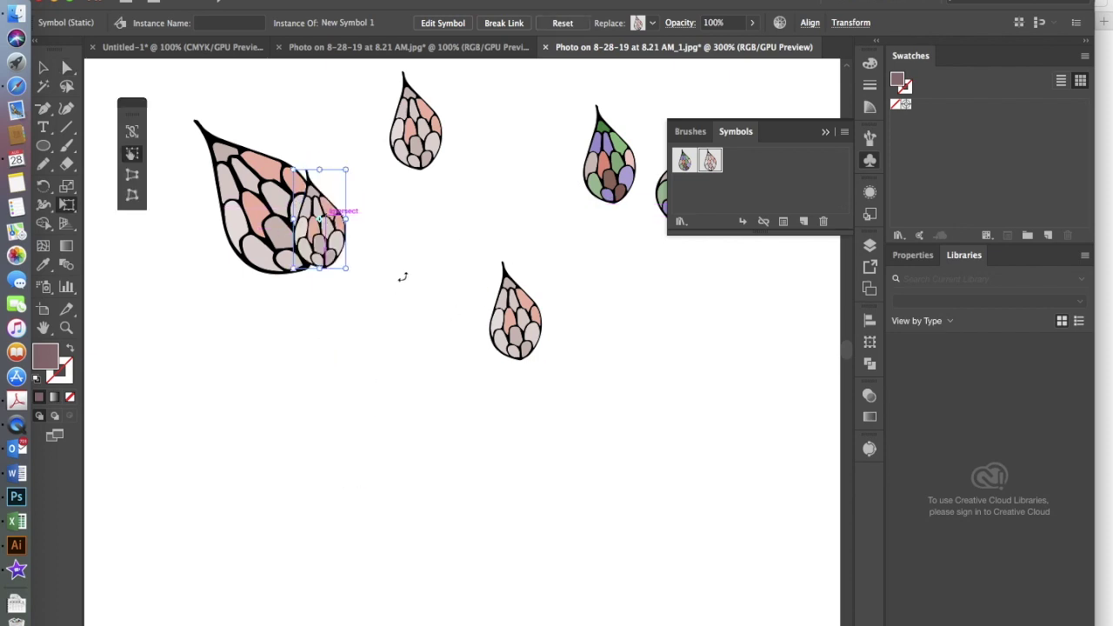
drag(364, 159, 388, 180)
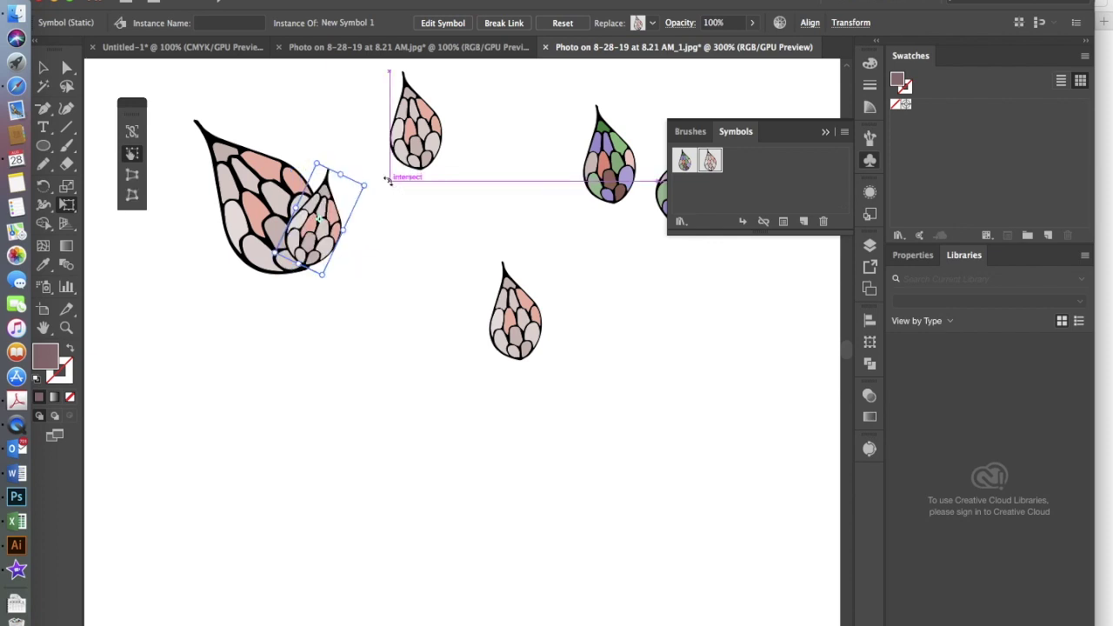
drag(324, 233, 336, 235)
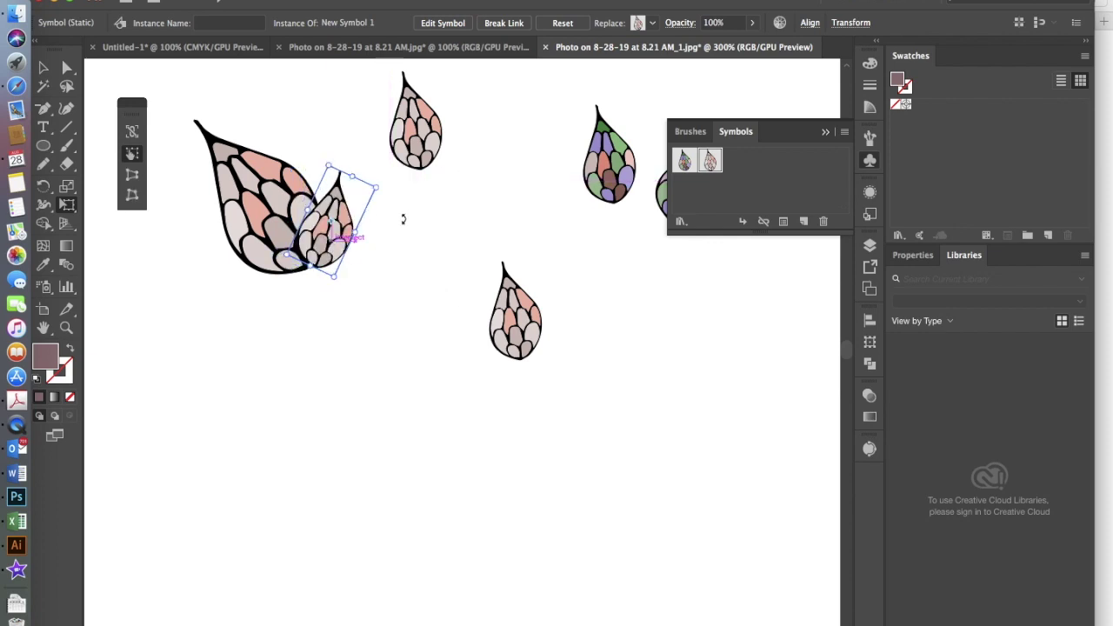
drag(371, 188, 444, 126)
drag(380, 246, 354, 242)
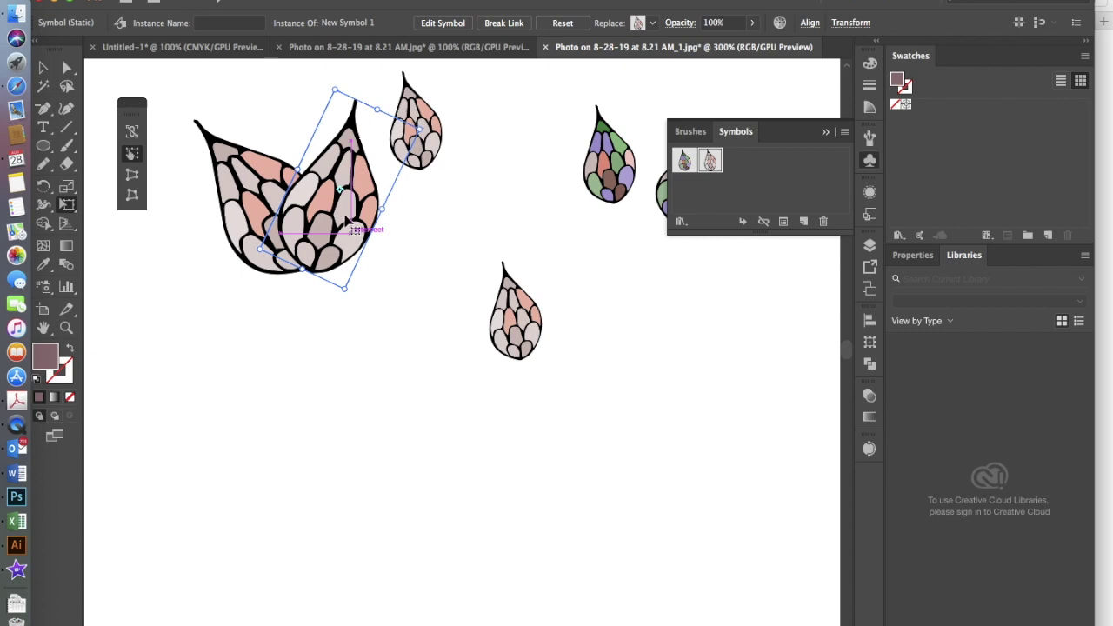
key(v)
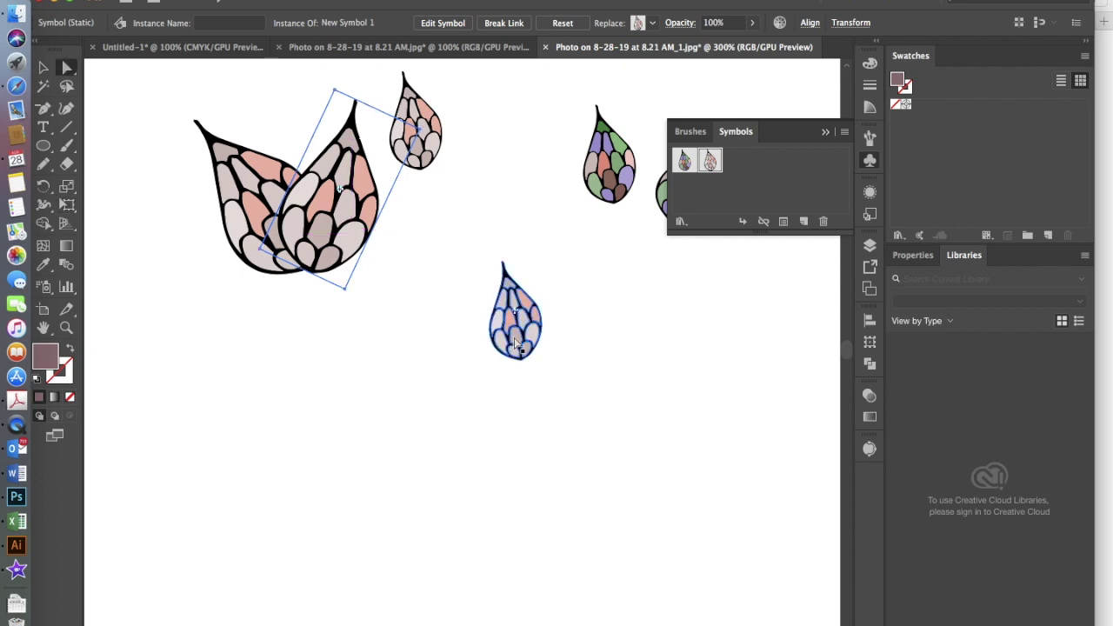
- Move the centre drop left below the pair, then rotate and enlarge it into a third leaf
click(510, 339)
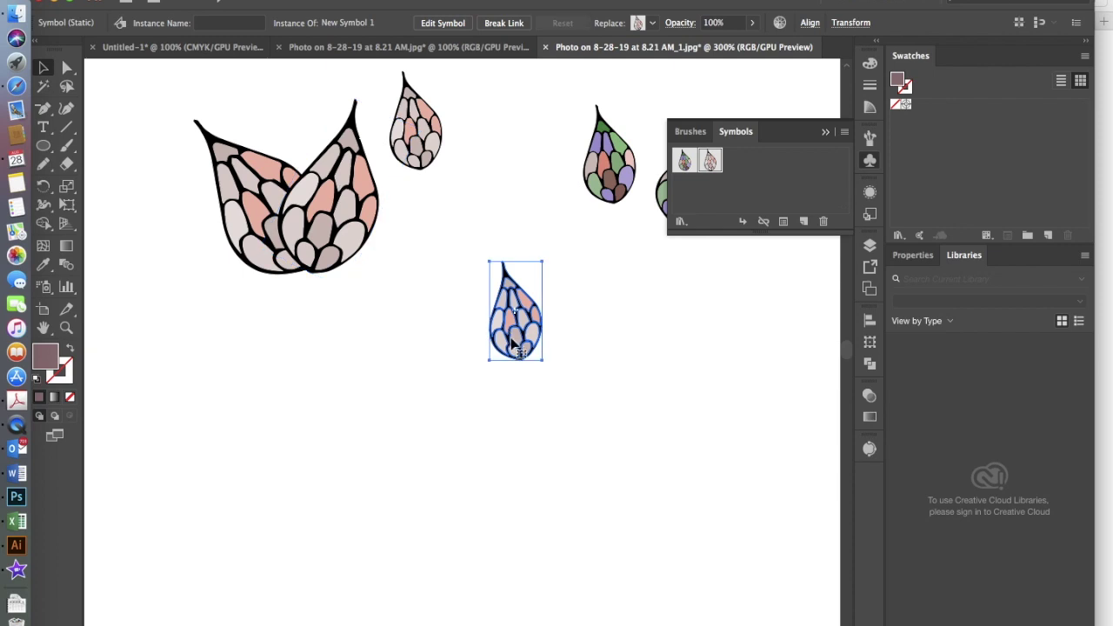
drag(511, 338, 237, 311)
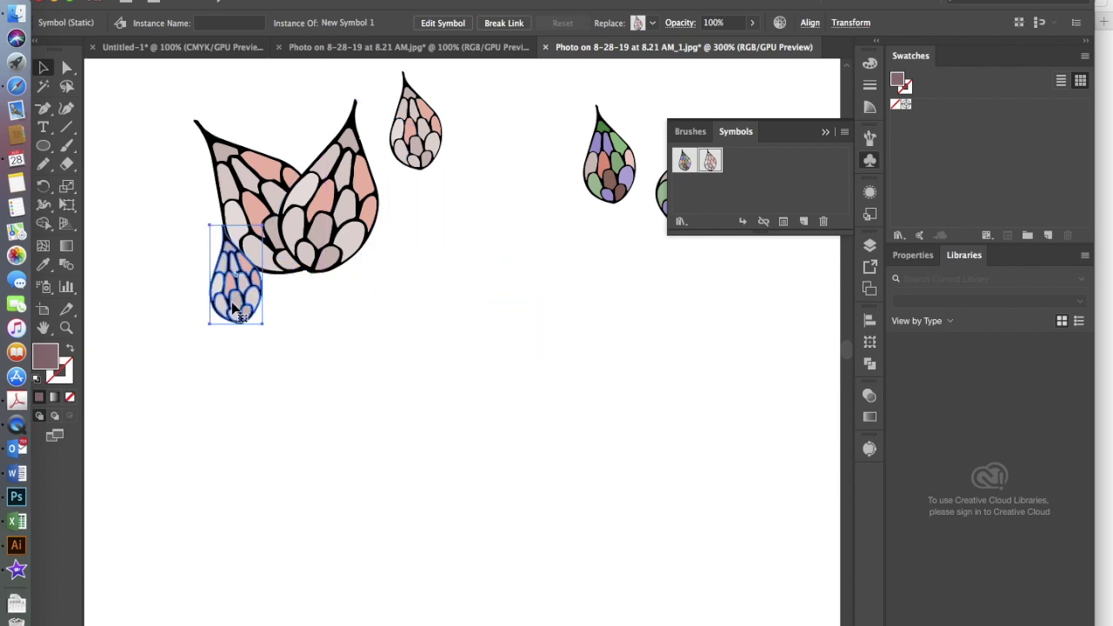
key(a)
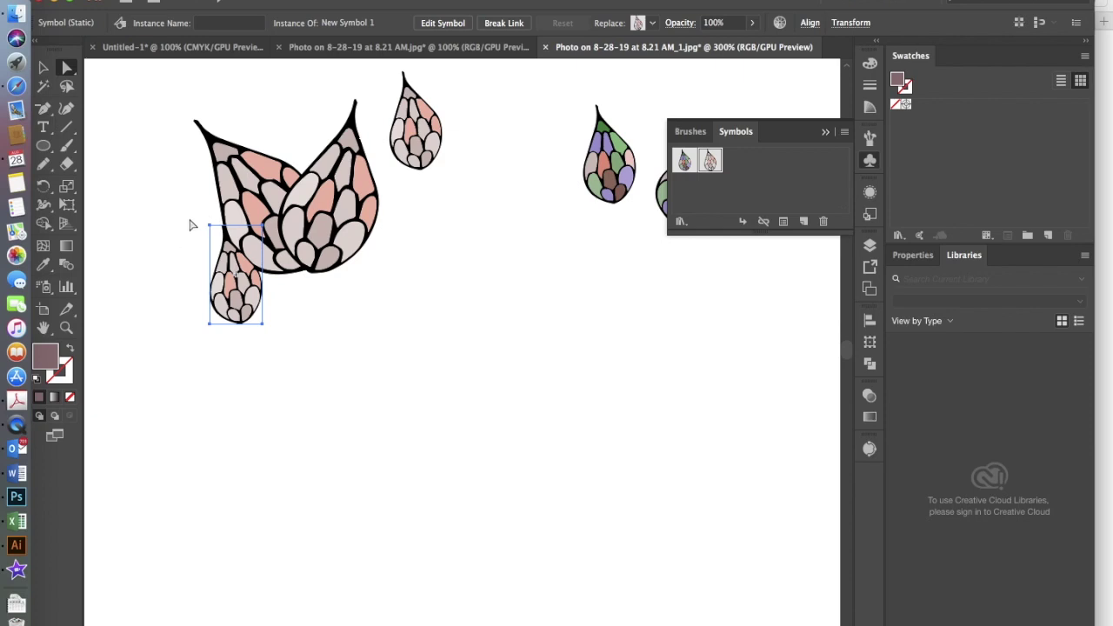
key(e)
drag(193, 216, 126, 302)
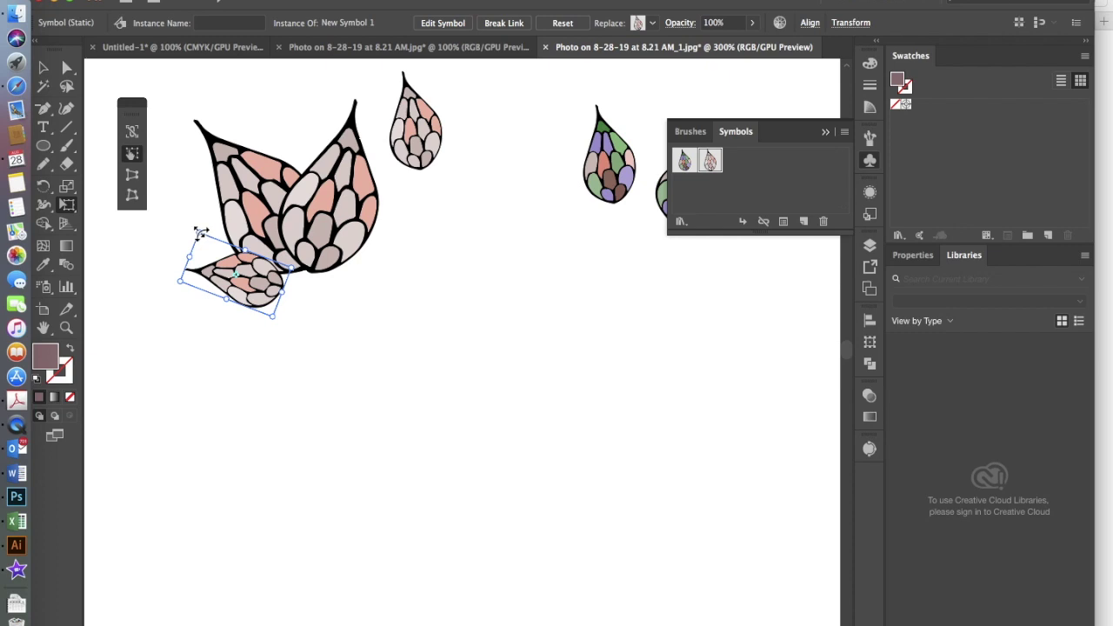
drag(201, 233, 170, 174)
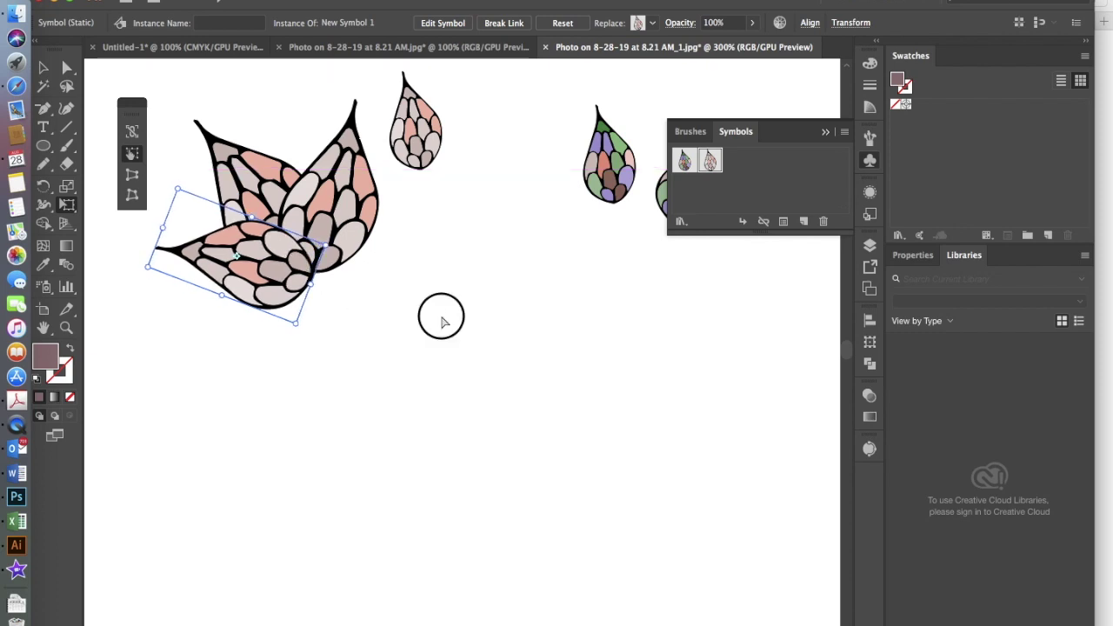
click(43, 70)
- Deselect the leaves, review the whole artboard, return to 150% zoom, and bring up the Symbols panel menu
click(477, 344)
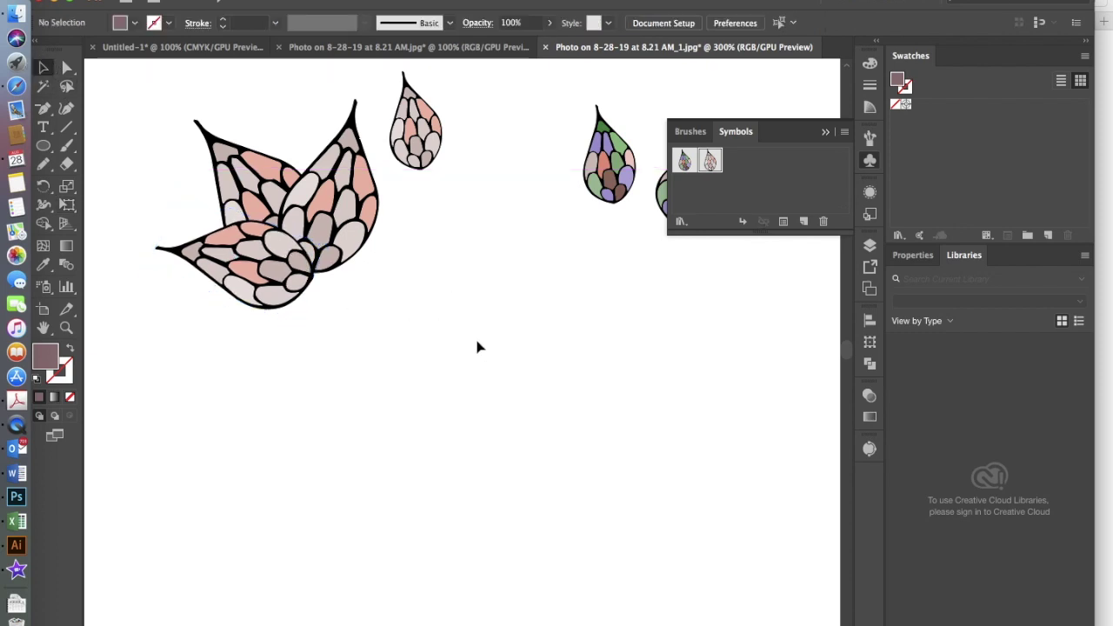
key(super+minus)
key(super+minus)
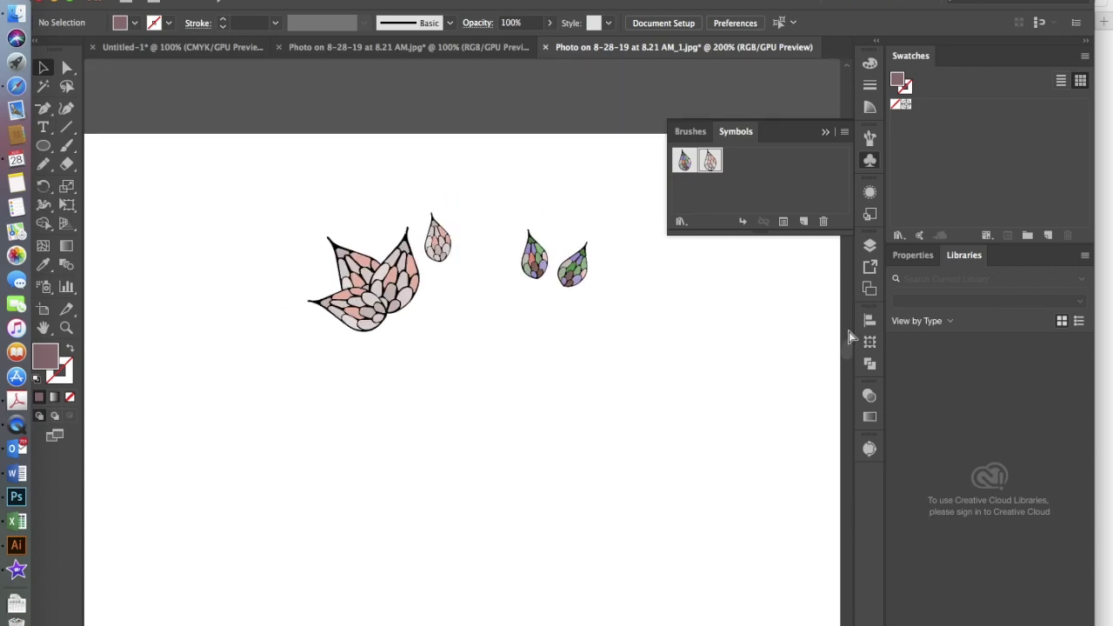
key(super+minus)
key(super+minus)
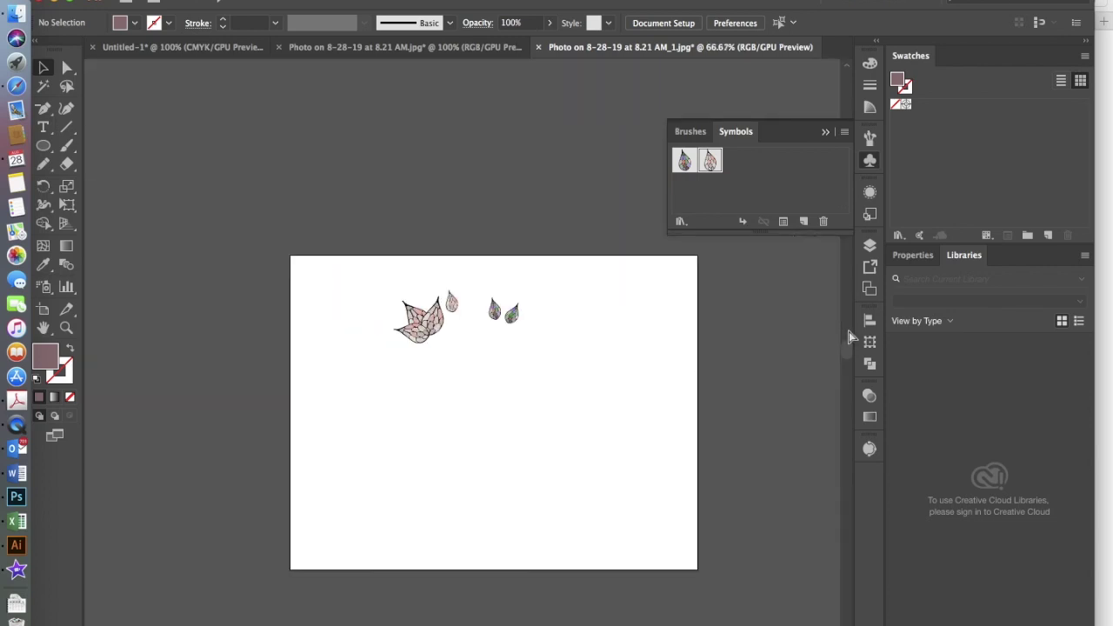
key(super+equal)
key(super+equal)
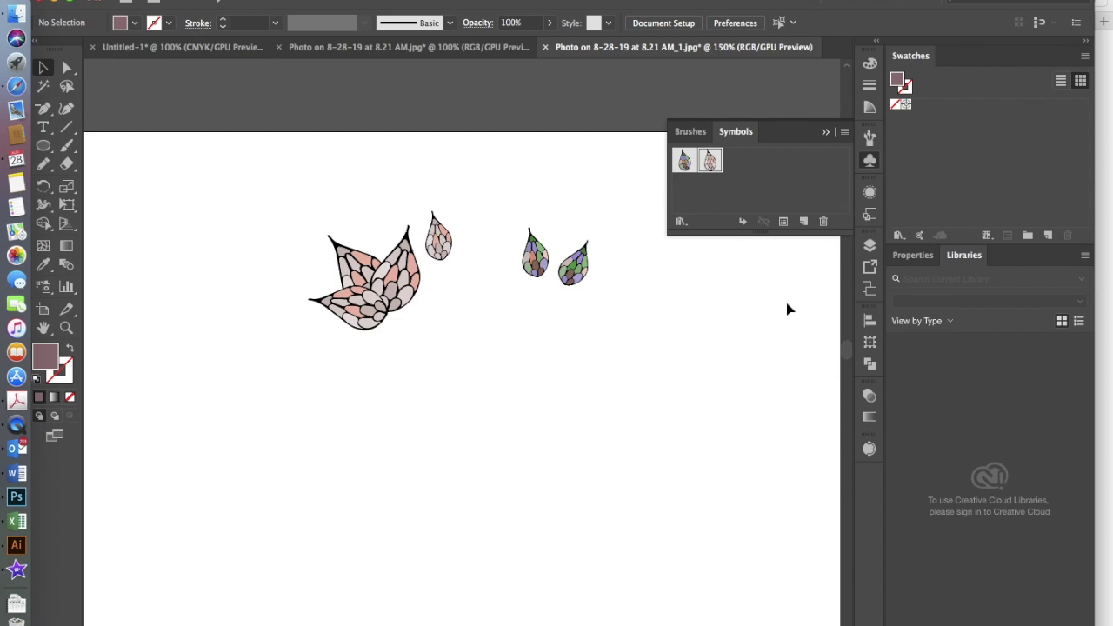
click(844, 131)
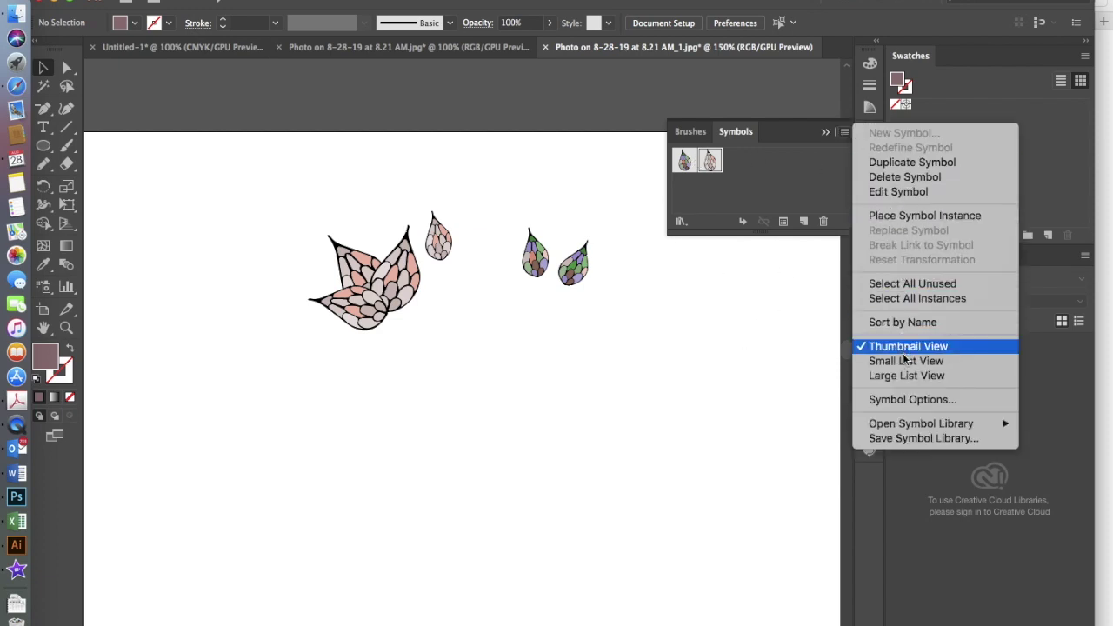
- Name a symbol library 'nature zentangles' but cancel the save, then delete all leaf artwork
click(927, 439)
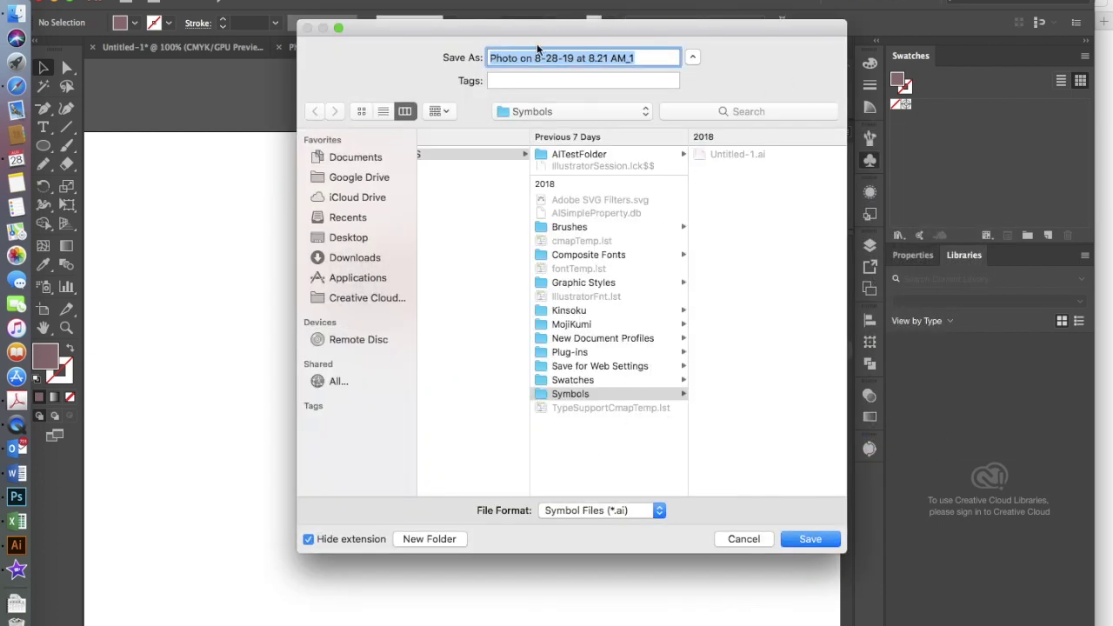
text(n)
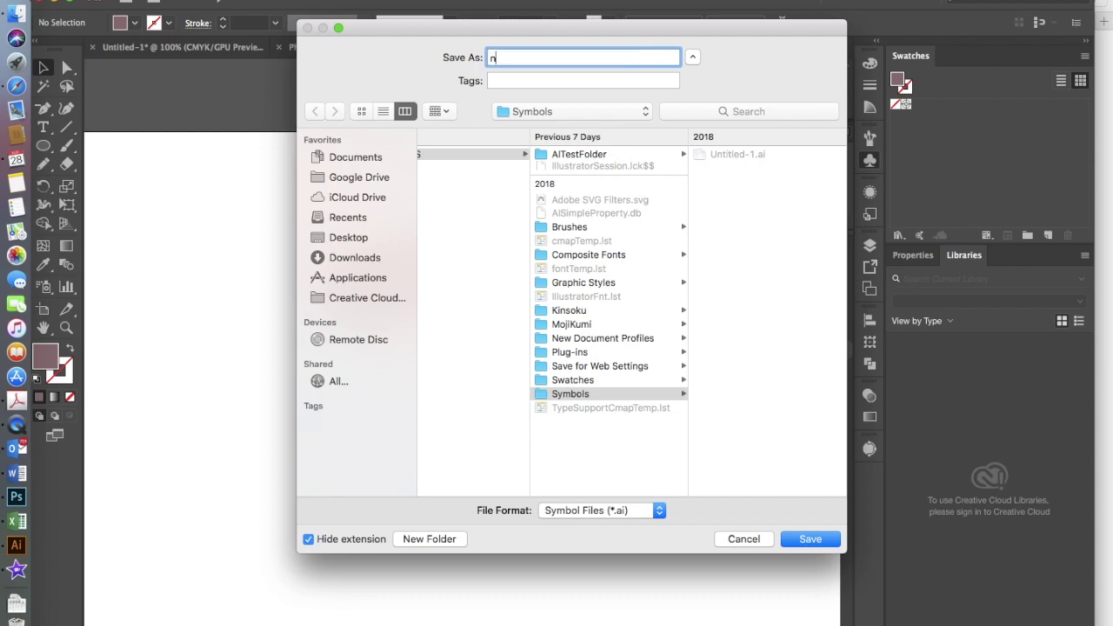
text(ature zentangles)
click(747, 538)
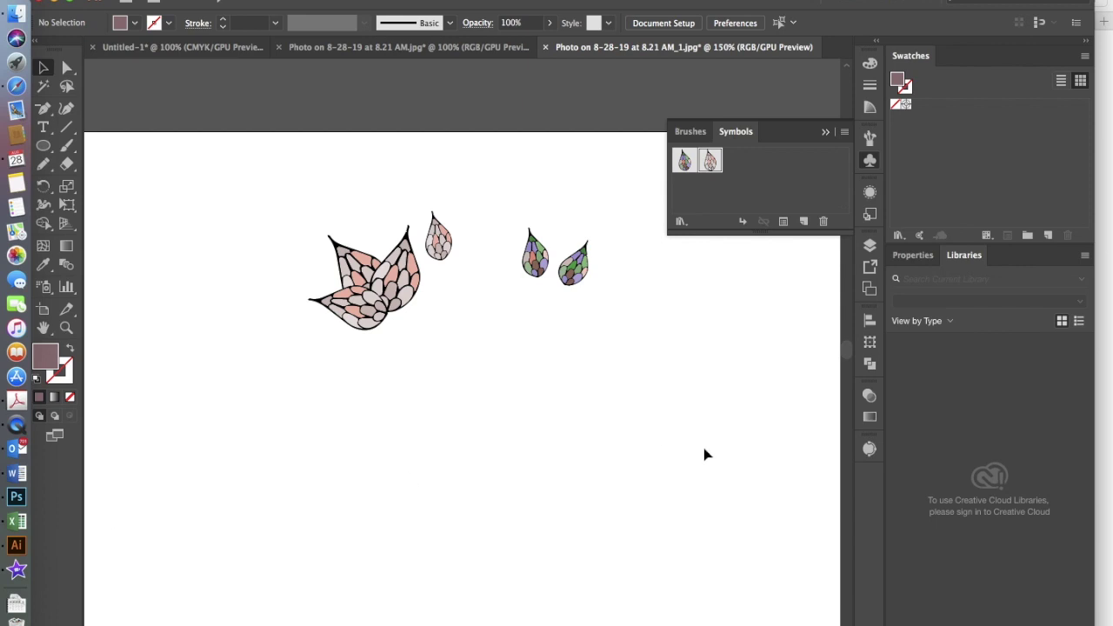
drag(190, 170, 639, 374)
key(Delete)
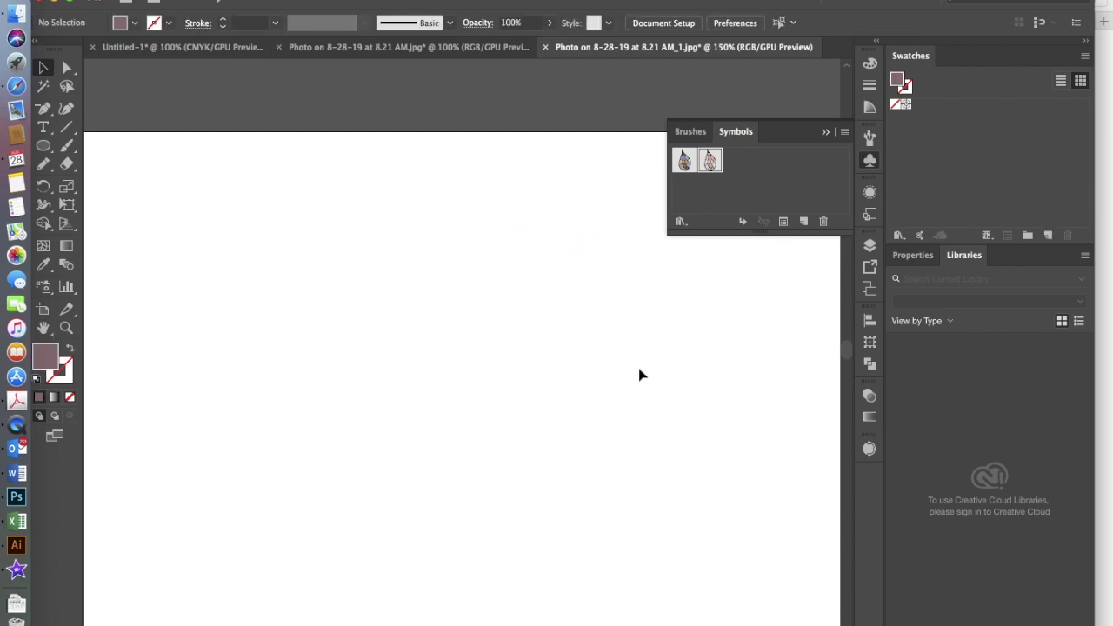